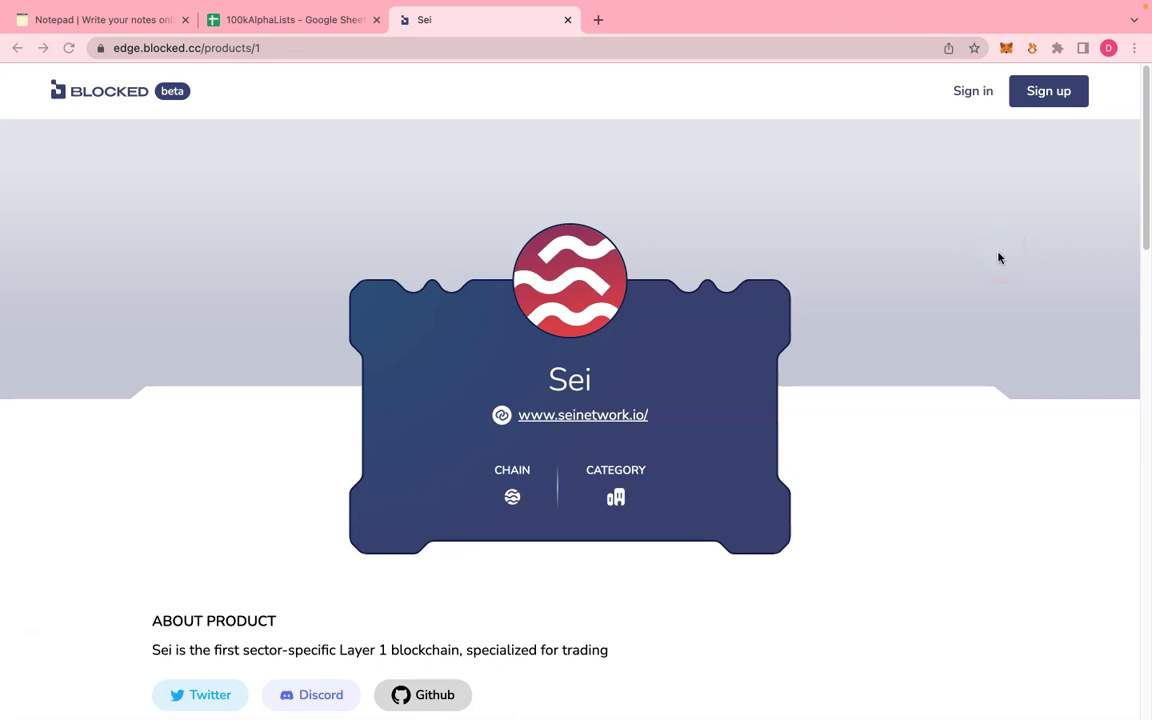
Scroll up and down through the currently open page
{"action": "scroll", "coordinate": [957, 271], "scroll_direction": "down", "scroll_amount": 5}
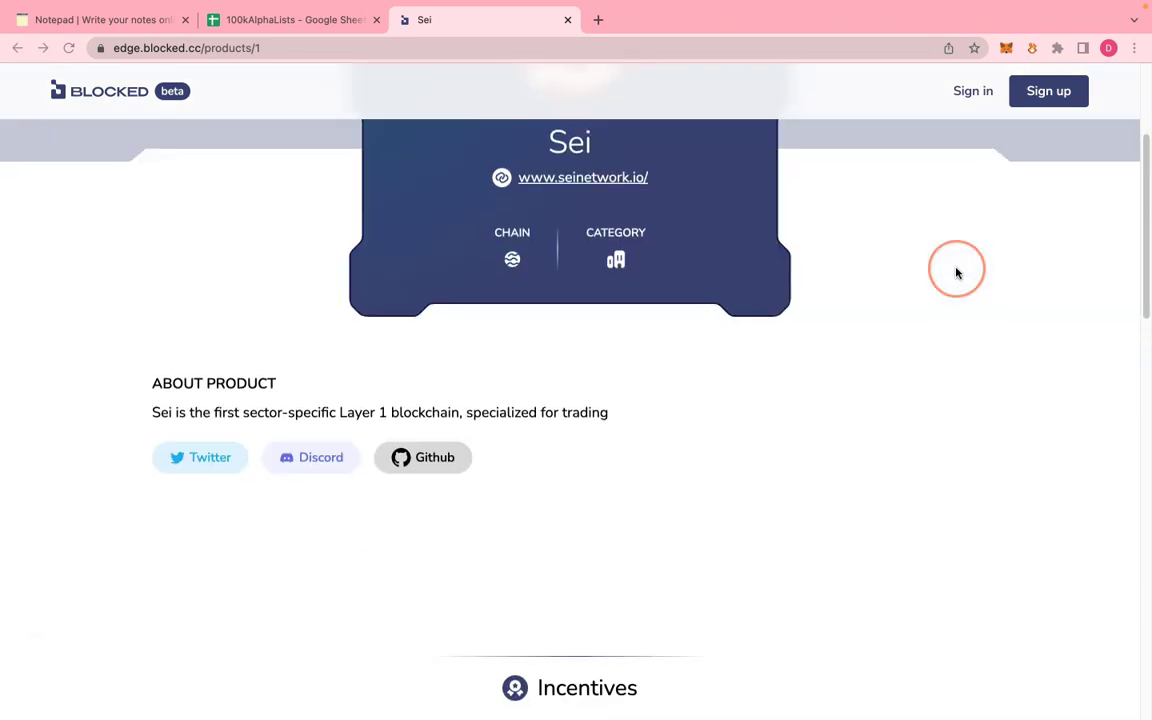
{"action": "scroll", "coordinate": [961, 276], "scroll_direction": "up", "scroll_amount": 5}
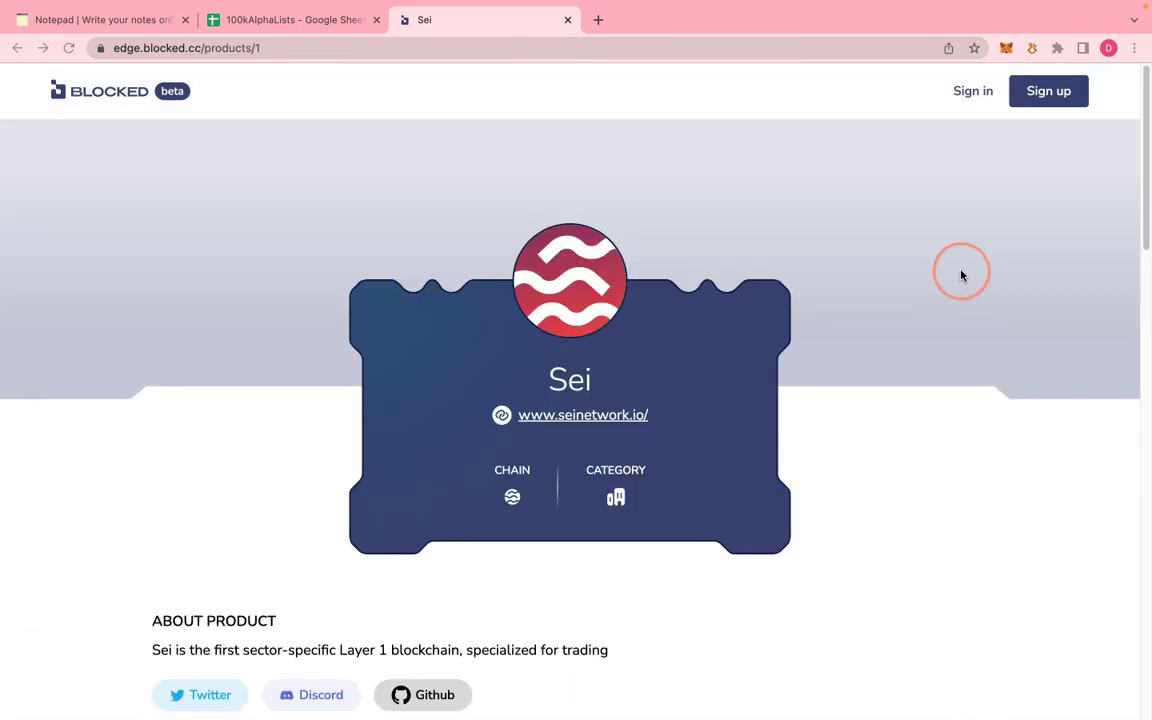
{"action": "scroll", "coordinate": [961, 274], "scroll_direction": "down", "scroll_amount": 5}
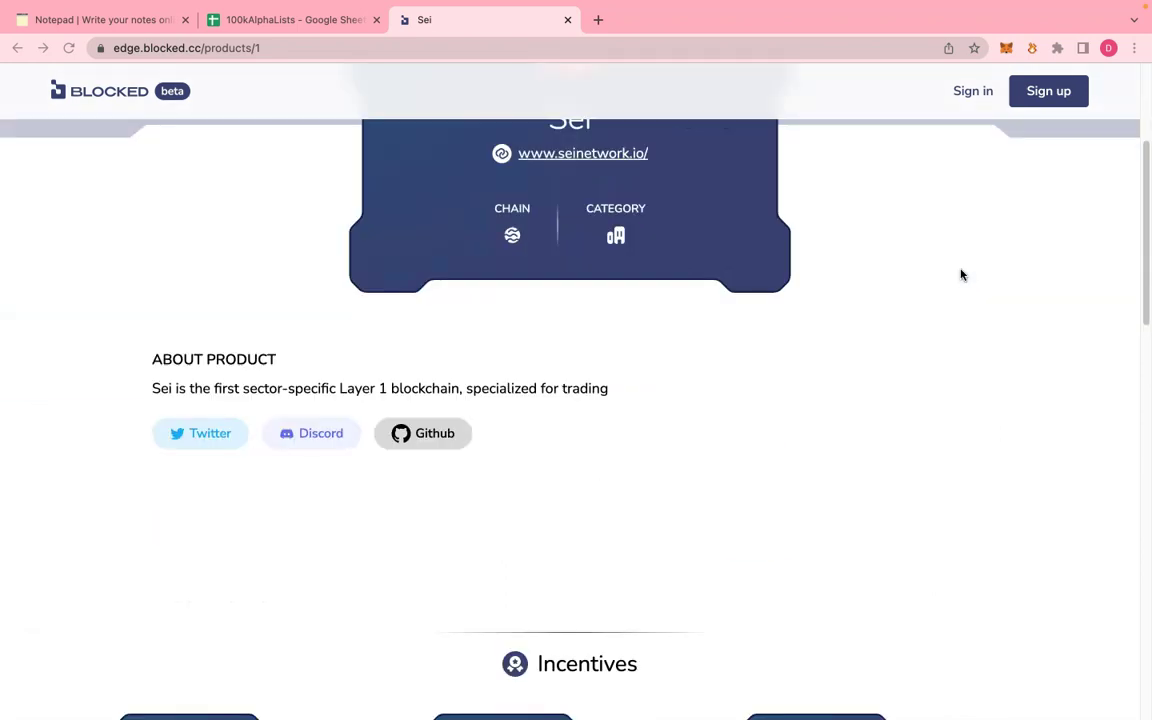
{"action": "scroll", "coordinate": [900, 255], "scroll_direction": "up", "scroll_amount": 5}
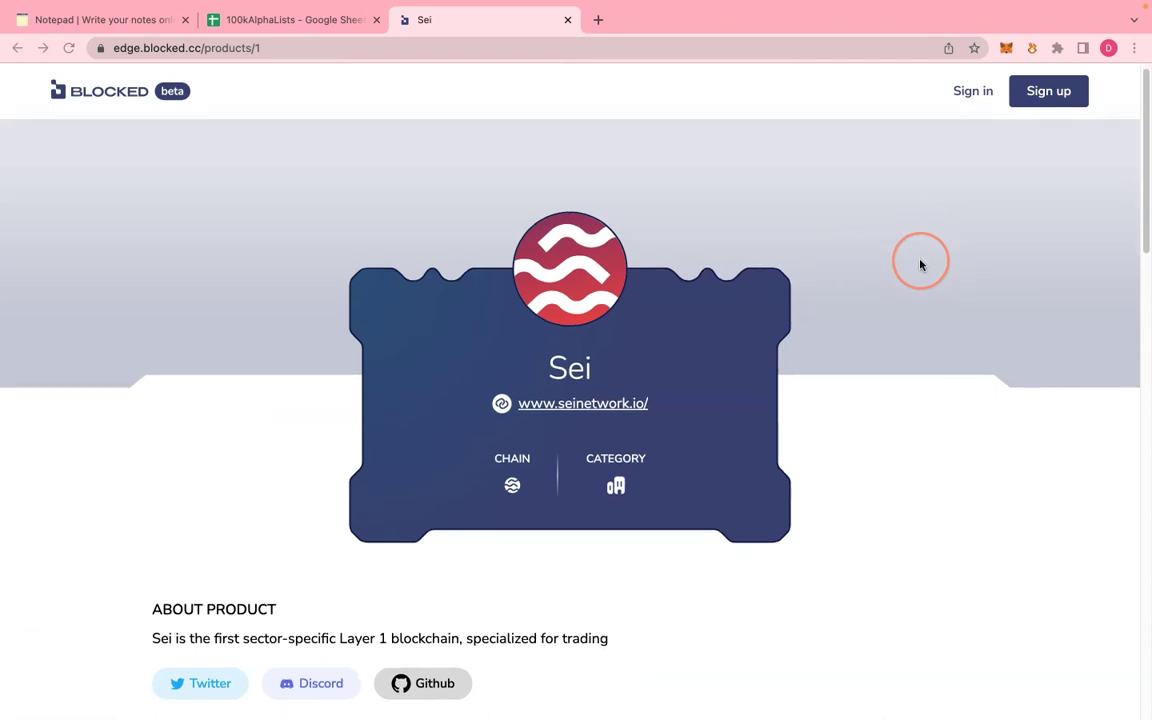
{"action": "scroll", "coordinate": [939, 306], "scroll_direction": "down", "scroll_amount": 9}
{"action": "scroll", "coordinate": [940, 304], "scroll_direction": "down", "scroll_amount": 8}
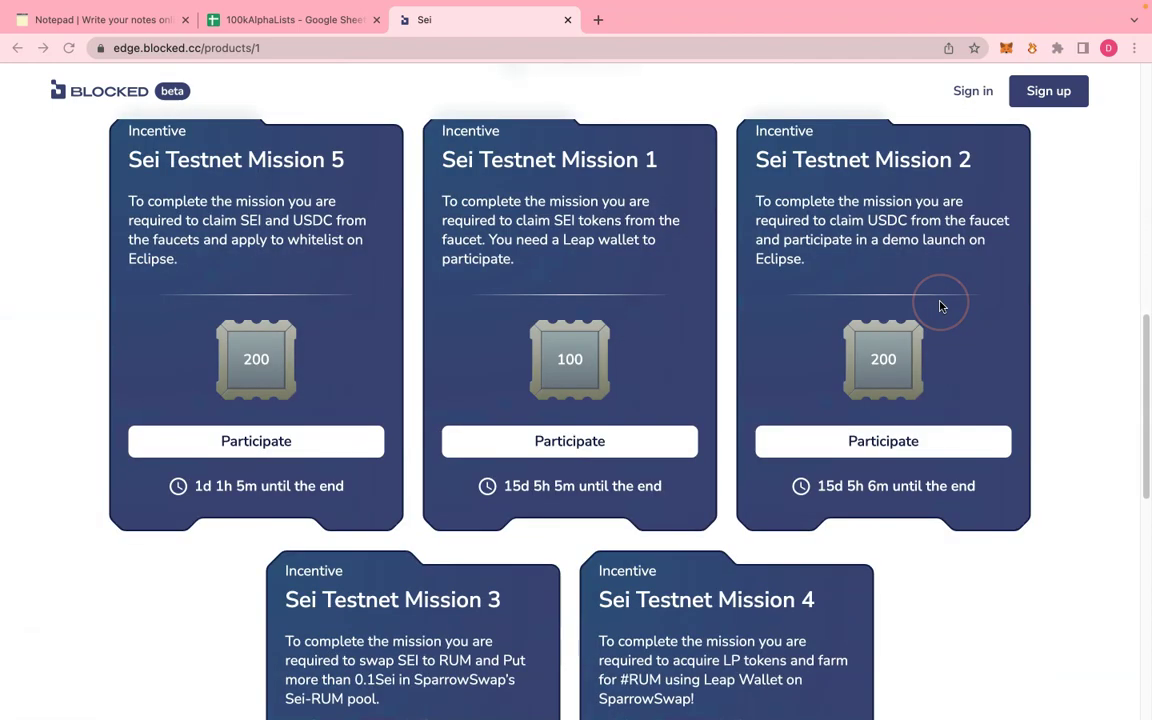
{"action": "scroll", "coordinate": [940, 306], "scroll_direction": "up", "scroll_amount": 2}
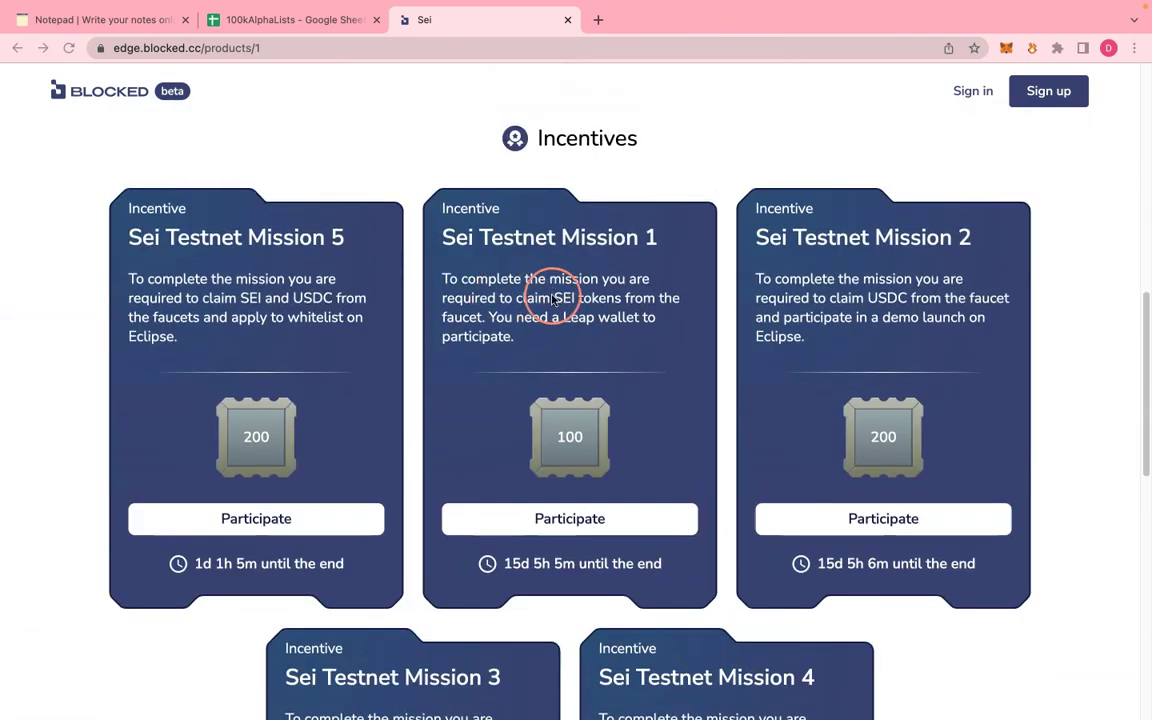
{"action": "scroll", "coordinate": [951, 303], "scroll_direction": "down", "scroll_amount": 2}
{"action": "scroll", "coordinate": [869, 393], "scroll_direction": "down", "scroll_amount": 2}
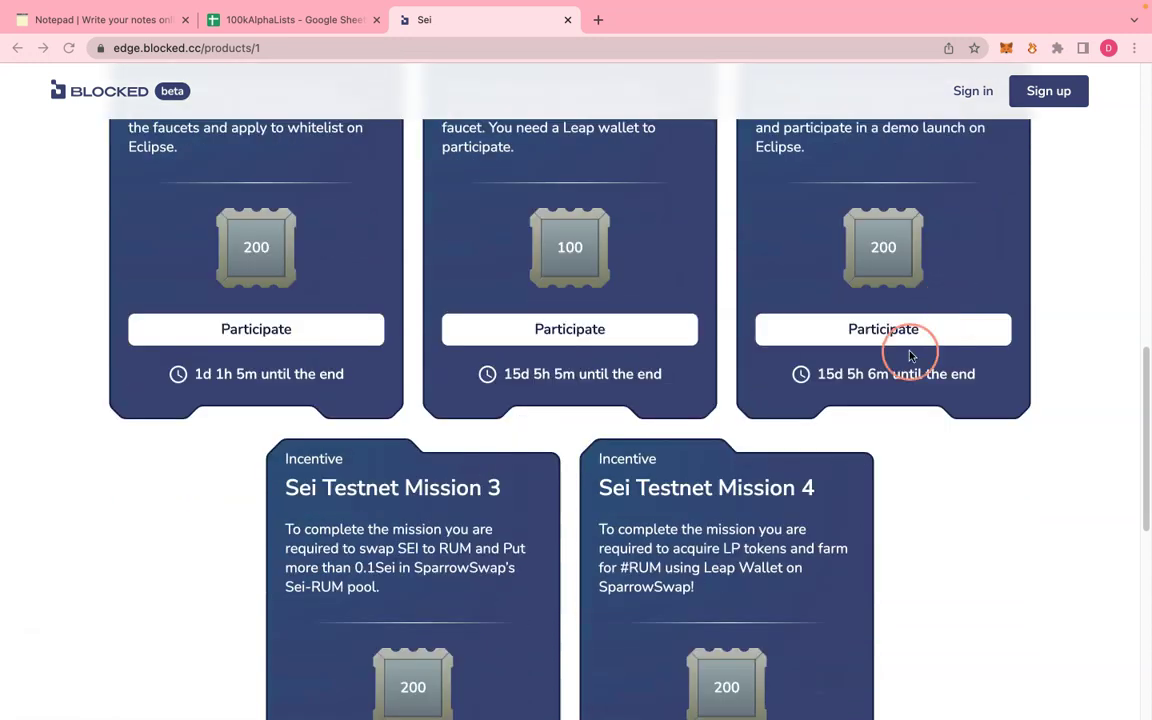
{"action": "scroll", "coordinate": [770, 505], "scroll_direction": "down", "scroll_amount": 1}
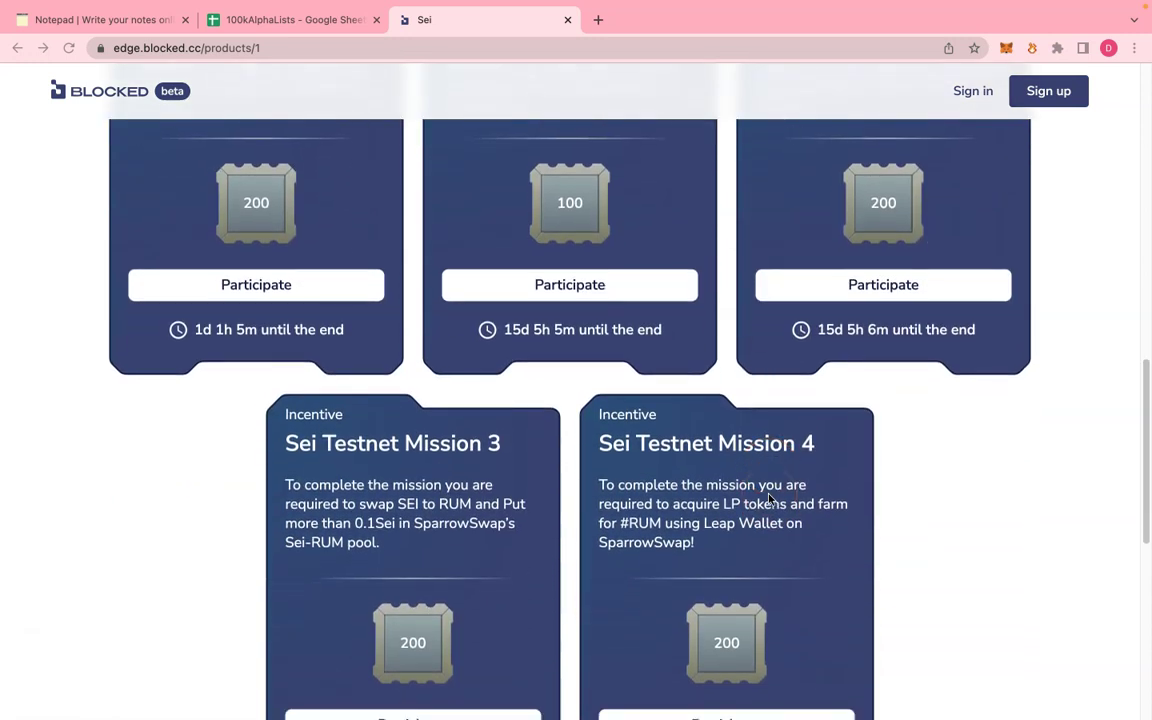
{"action": "scroll", "coordinate": [770, 497], "scroll_direction": "up", "scroll_amount": 3}
{"action": "scroll", "coordinate": [720, 470], "scroll_direction": "up", "scroll_amount": 3}
{"action": "scroll", "coordinate": [255, 640], "scroll_direction": "down", "scroll_amount": 2}
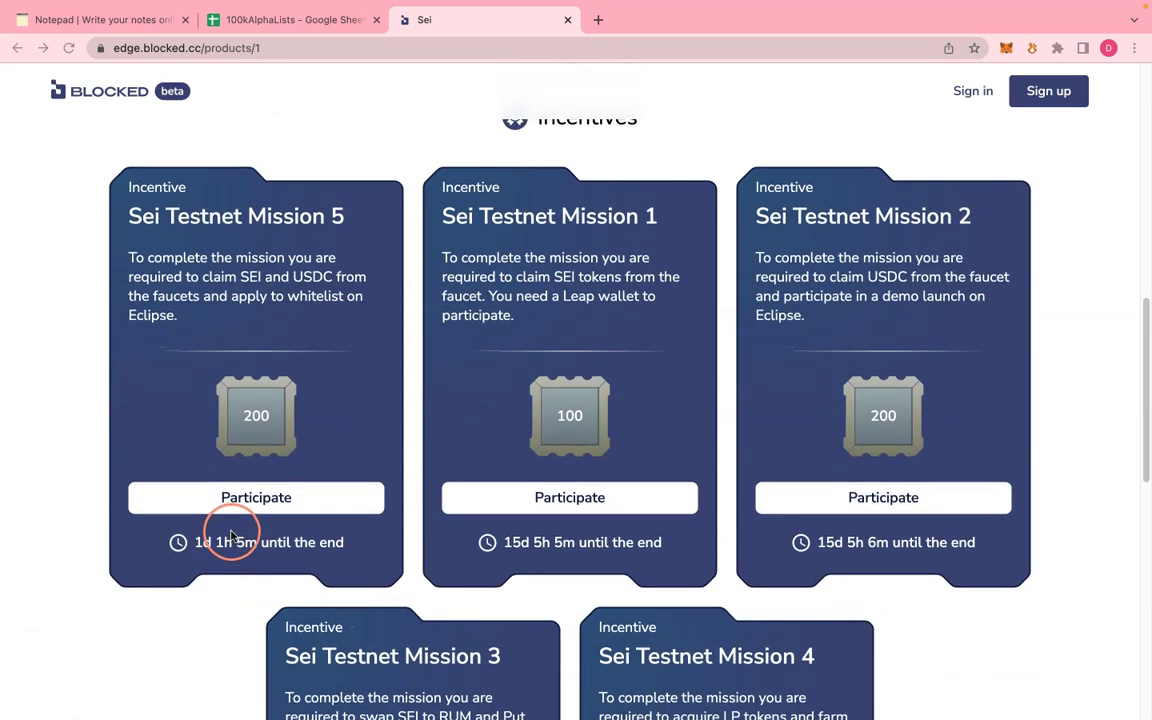
{"action": "scroll", "coordinate": [225, 530], "scroll_direction": "up", "scroll_amount": 3}
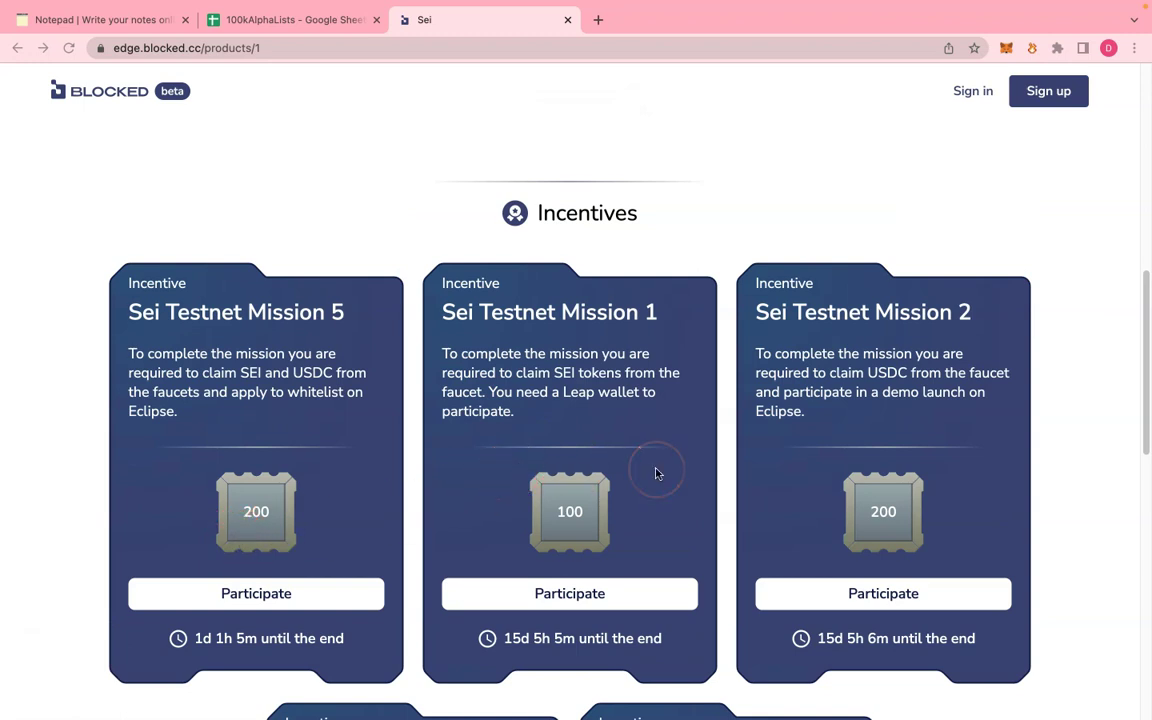
{"action": "scroll", "coordinate": [656, 473], "scroll_direction": "up", "scroll_amount": 2}
{"action": "scroll", "coordinate": [656, 473], "scroll_direction": "down", "scroll_amount": 2}
{"action": "scroll", "coordinate": [656, 473], "scroll_direction": "down", "scroll_amount": 1}
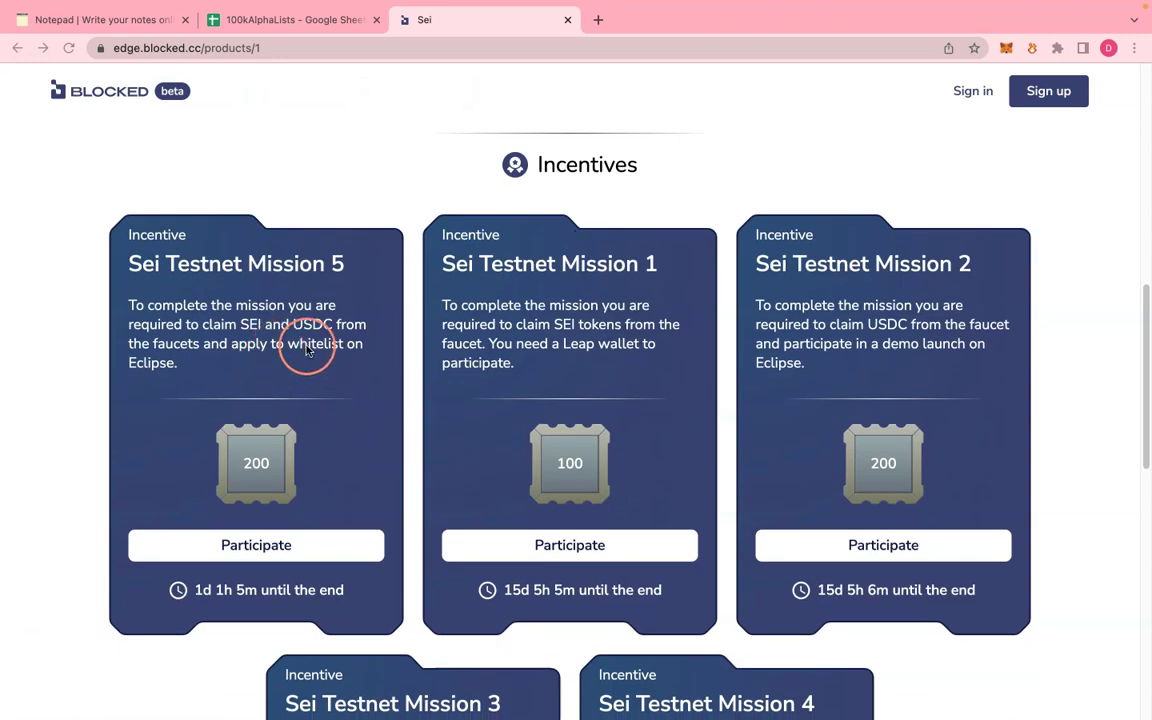
{"action": "scroll", "coordinate": [802, 301], "scroll_direction": "up", "scroll_amount": 5}
{"action": "scroll", "coordinate": [835, 314], "scroll_direction": "up", "scroll_amount": 3}
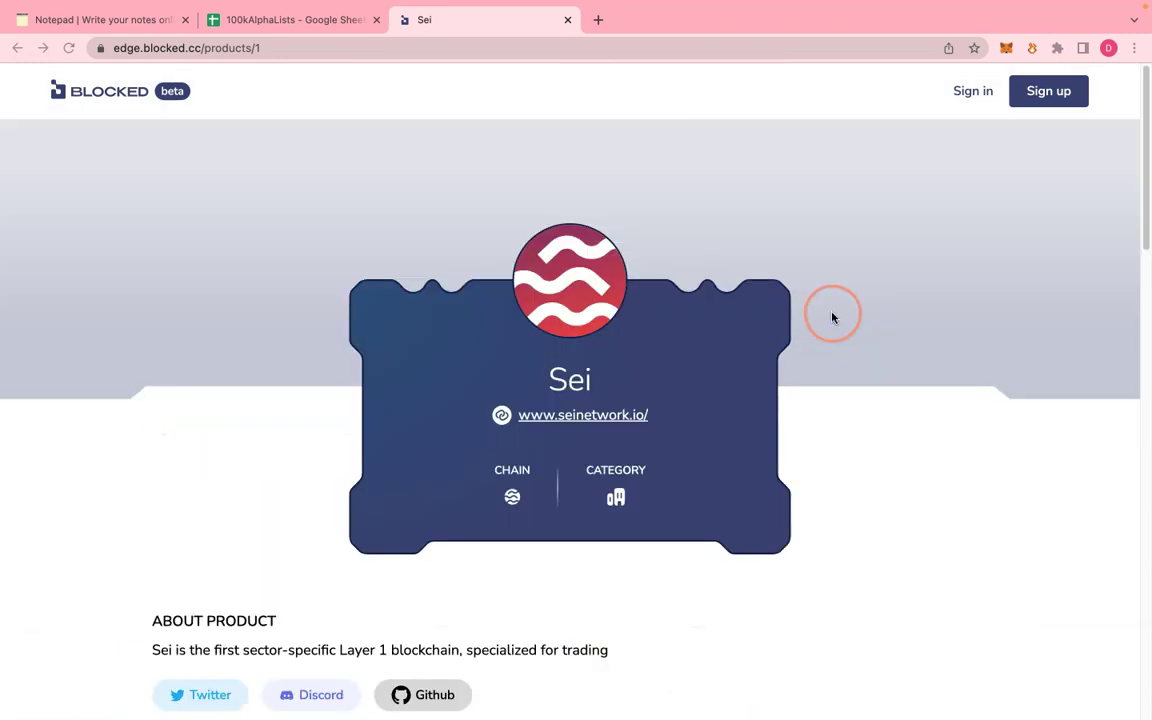
Switch to the 100kAlphaLists sheet and scroll to Project 14: EIGENLAYER's five tasks
{"action": "left_click", "coordinate": [287, 20]}
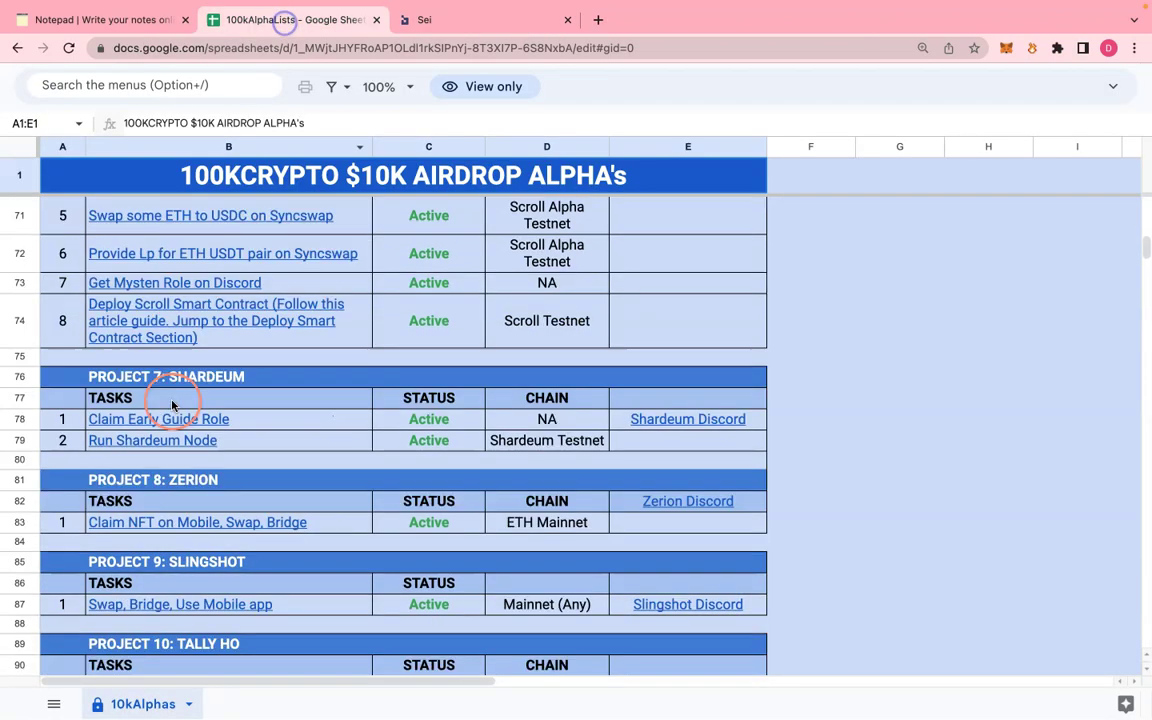
{"action": "scroll", "coordinate": [176, 405], "scroll_direction": "down", "scroll_amount": 10}
{"action": "scroll", "coordinate": [186, 414], "scroll_direction": "down", "scroll_amount": 5}
{"action": "scroll", "coordinate": [188, 417], "scroll_direction": "up", "scroll_amount": 3}
{"action": "scroll", "coordinate": [189, 417], "scroll_direction": "up", "scroll_amount": 4}
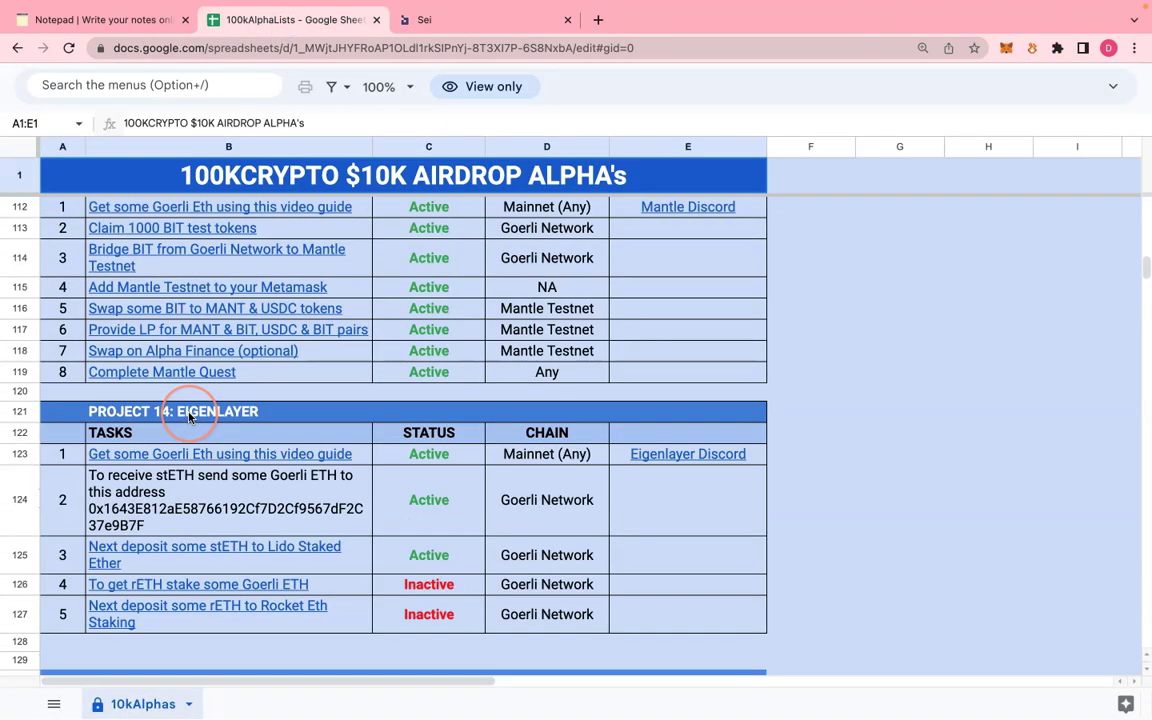
{"action": "scroll", "coordinate": [189, 417], "scroll_direction": "down", "scroll_amount": 1}
{"action": "scroll", "coordinate": [189, 418], "scroll_direction": "up", "scroll_amount": 3}
{"action": "scroll", "coordinate": [189, 418], "scroll_direction": "down", "scroll_amount": 4}
{"action": "scroll", "coordinate": [189, 418], "scroll_direction": "down", "scroll_amount": 5}
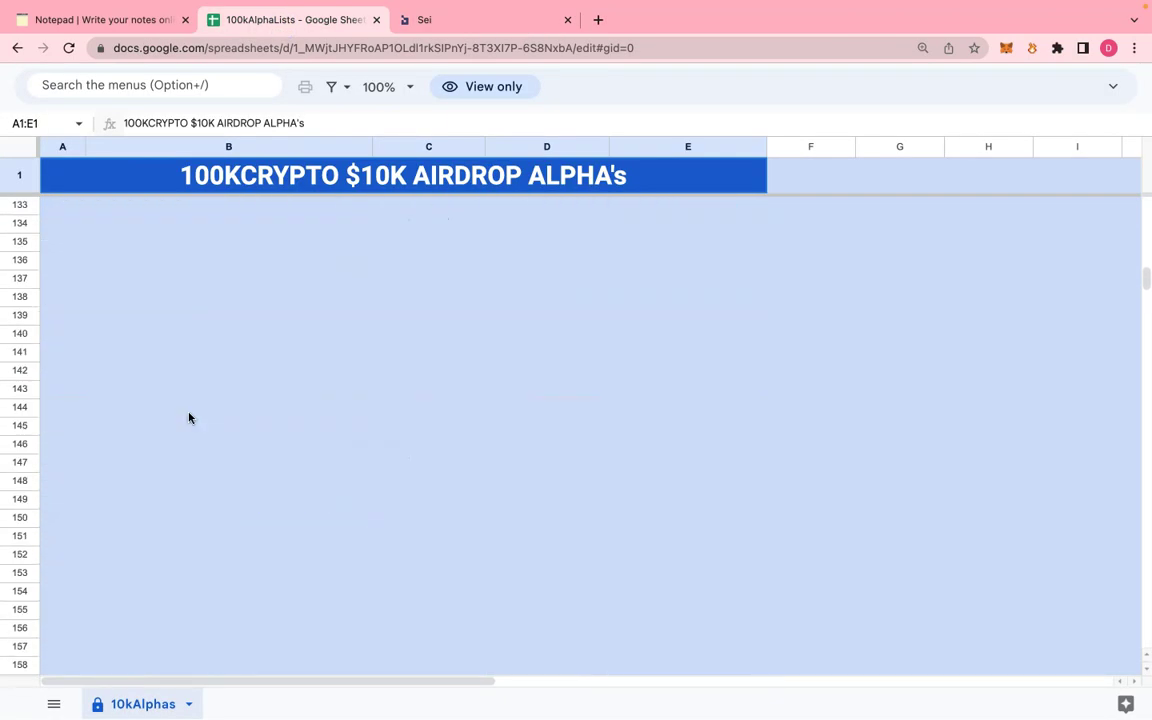
{"action": "scroll", "coordinate": [189, 418], "scroll_direction": "up", "scroll_amount": 3}
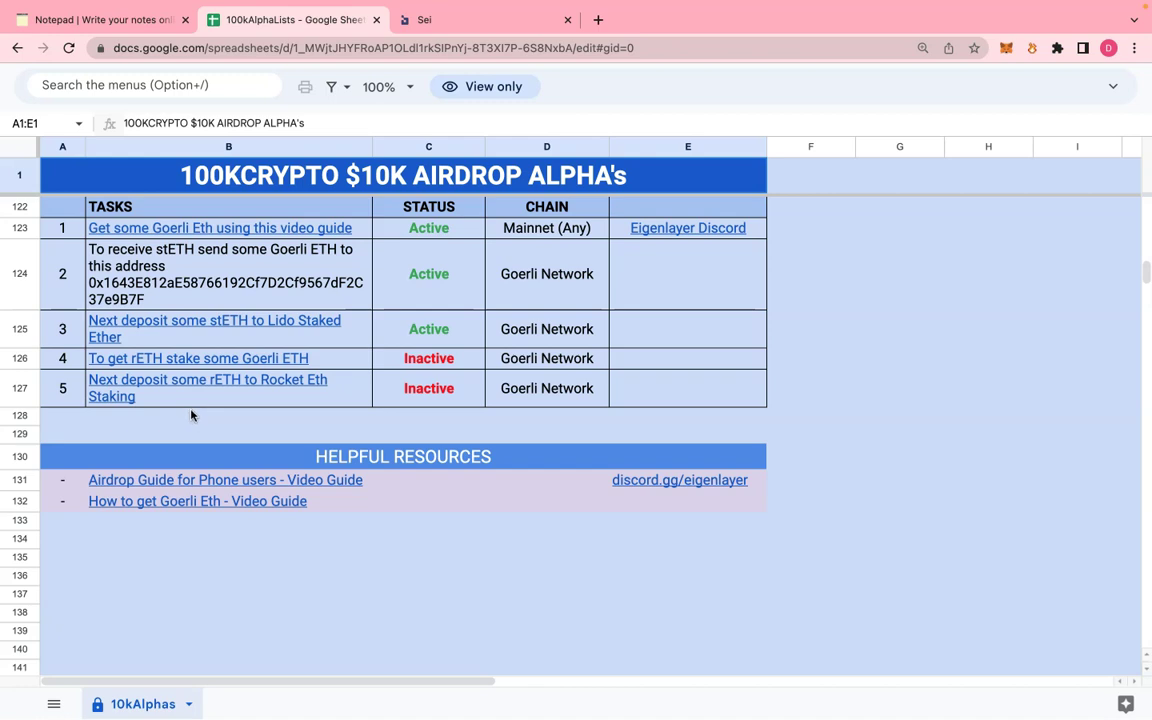
{"action": "mouse_move", "coordinate": [193, 410]}
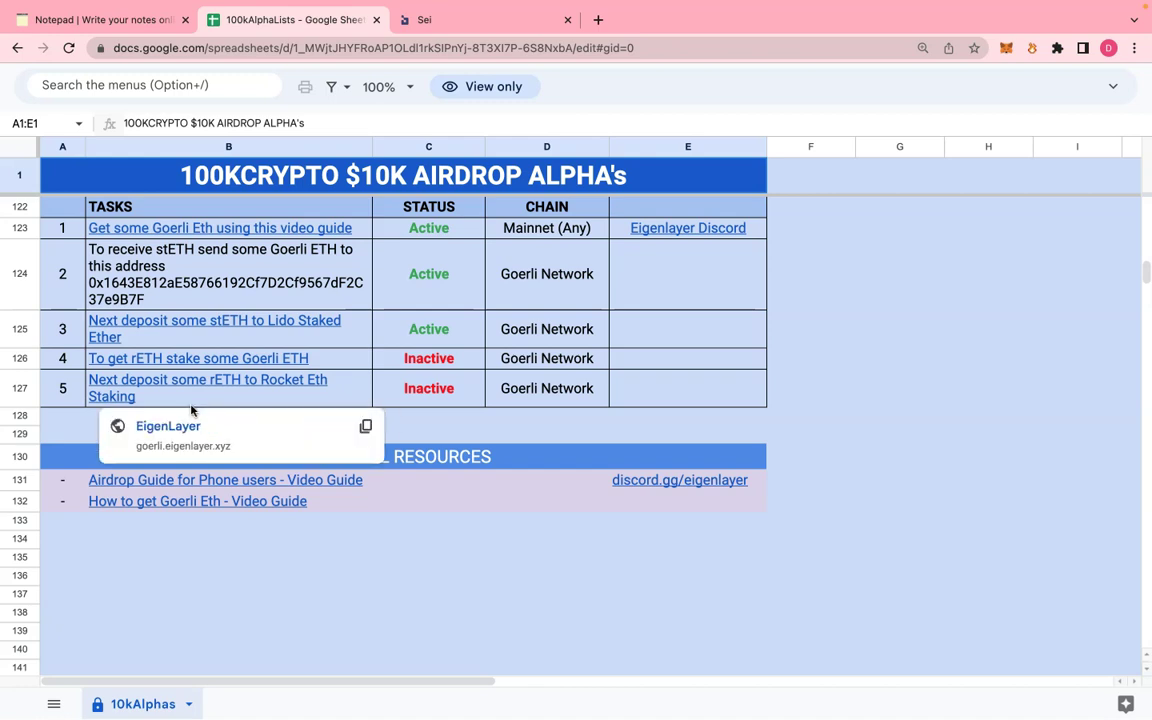
{"action": "scroll", "coordinate": [270, 283], "scroll_direction": "up", "scroll_amount": 1}
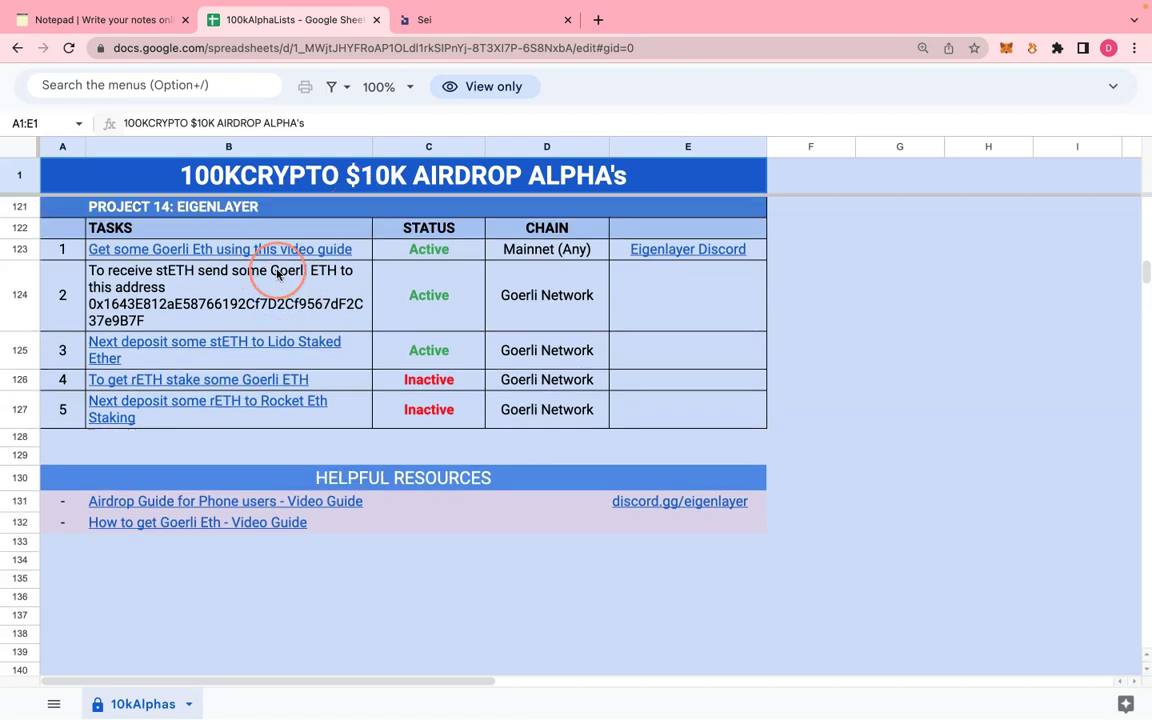
{"action": "scroll", "coordinate": [275, 275], "scroll_direction": "up", "scroll_amount": 4}
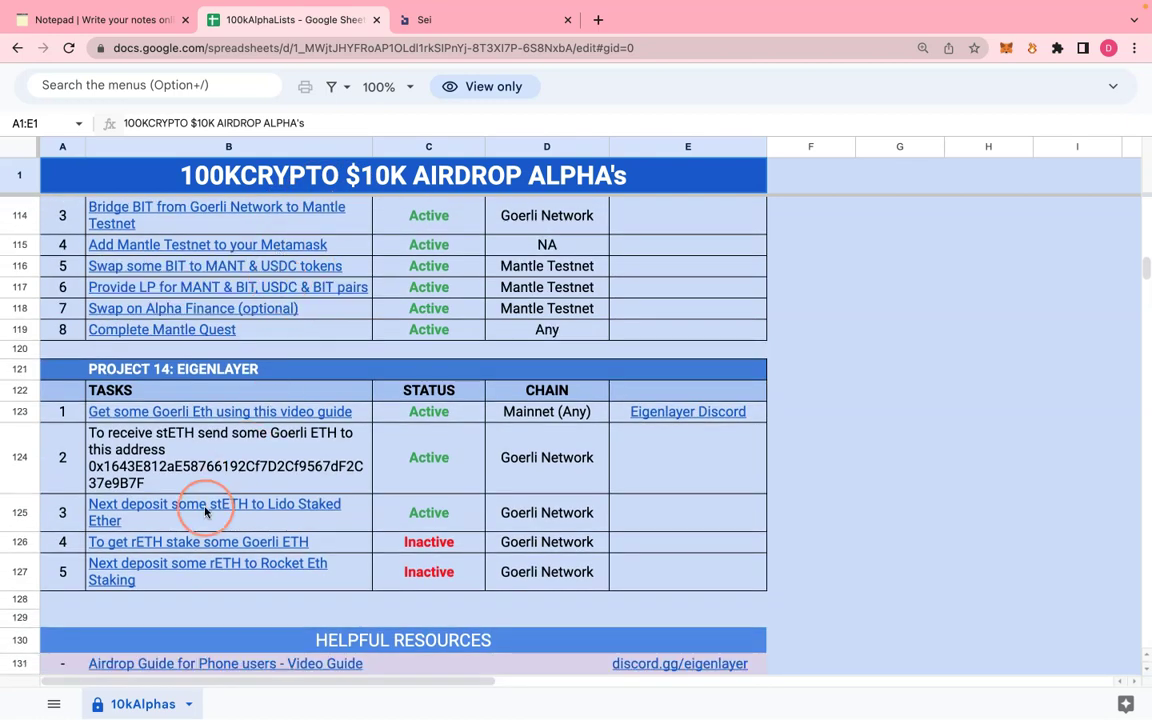
{"action": "scroll", "coordinate": [205, 512], "scroll_direction": "down", "scroll_amount": 1}
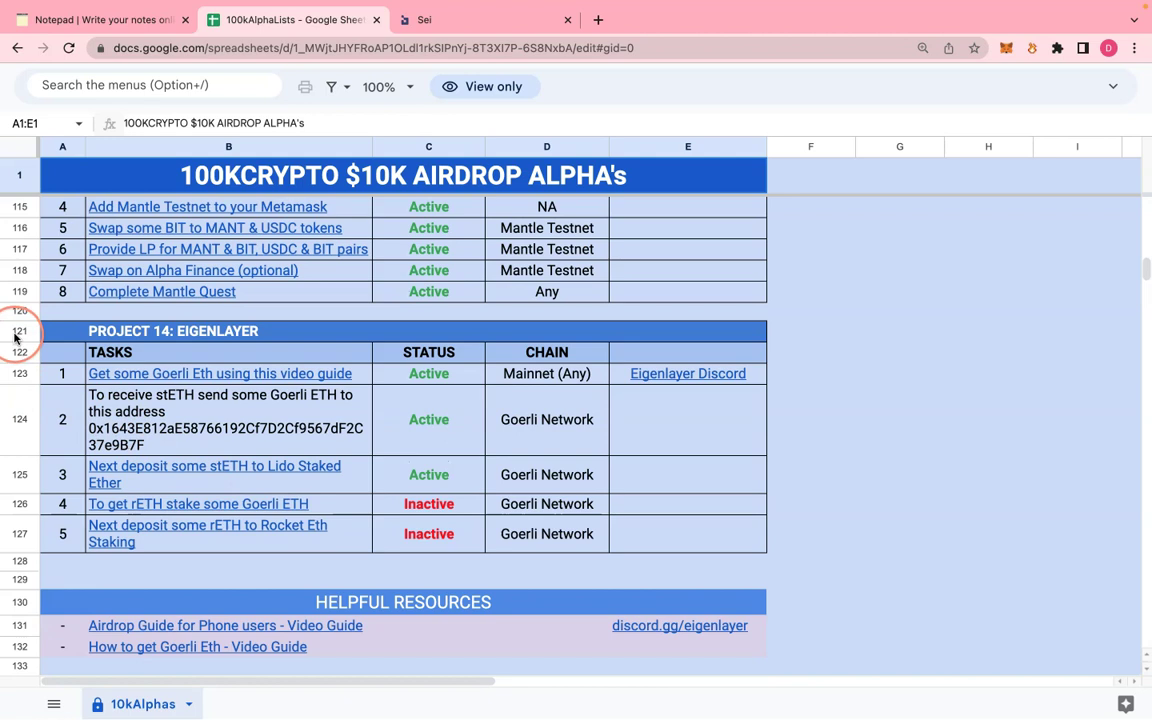
{"action": "scroll", "coordinate": [155, 470], "scroll_direction": "down", "scroll_amount": 5}
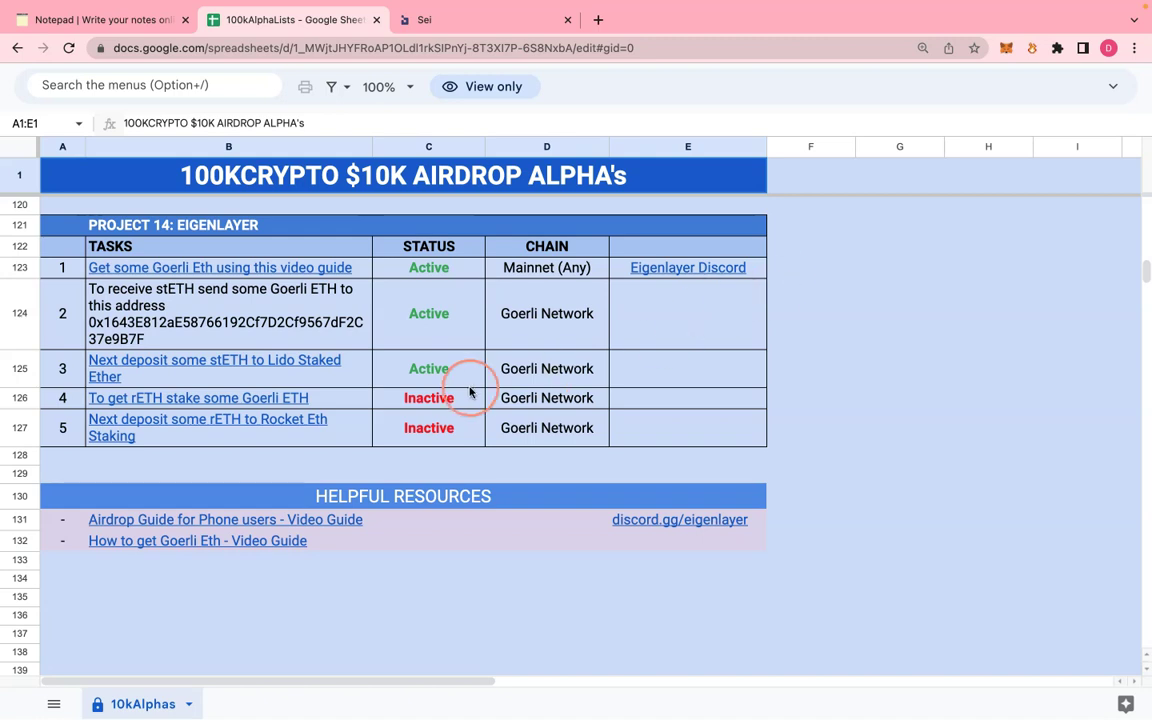
{"action": "scroll", "coordinate": [465, 389], "scroll_direction": "up", "scroll_amount": 2}
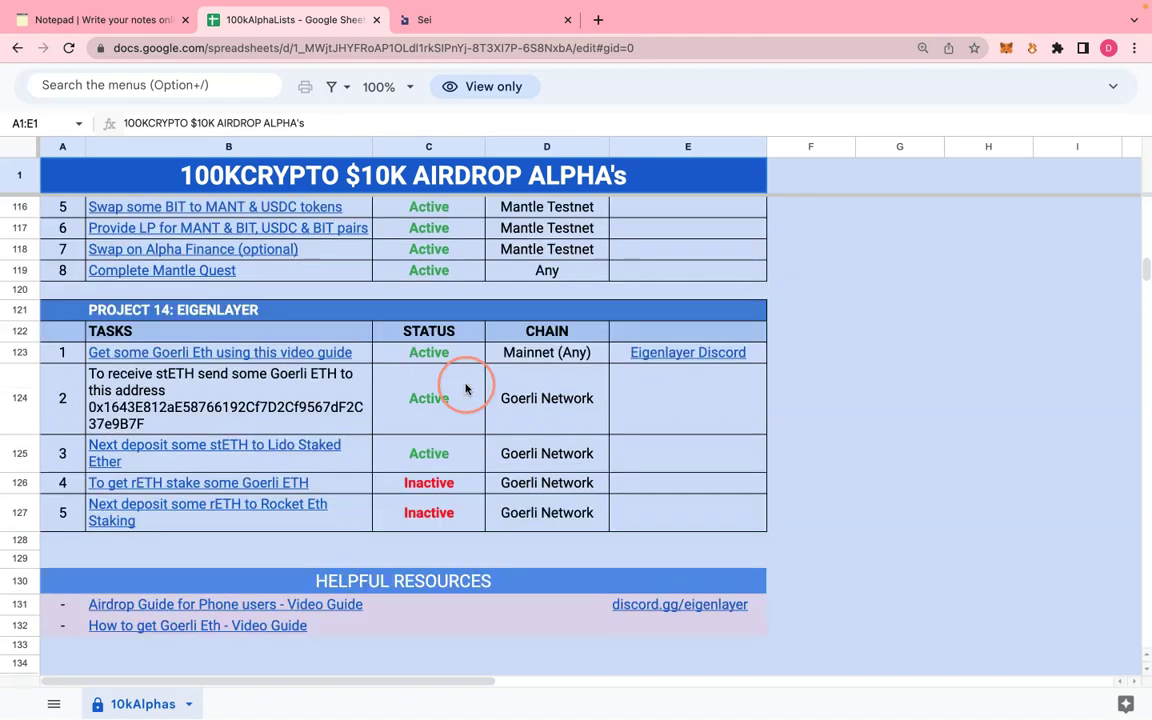
Return to the Sei product page on Blocked and look through it
{"action": "left_click", "coordinate": [471, 28]}
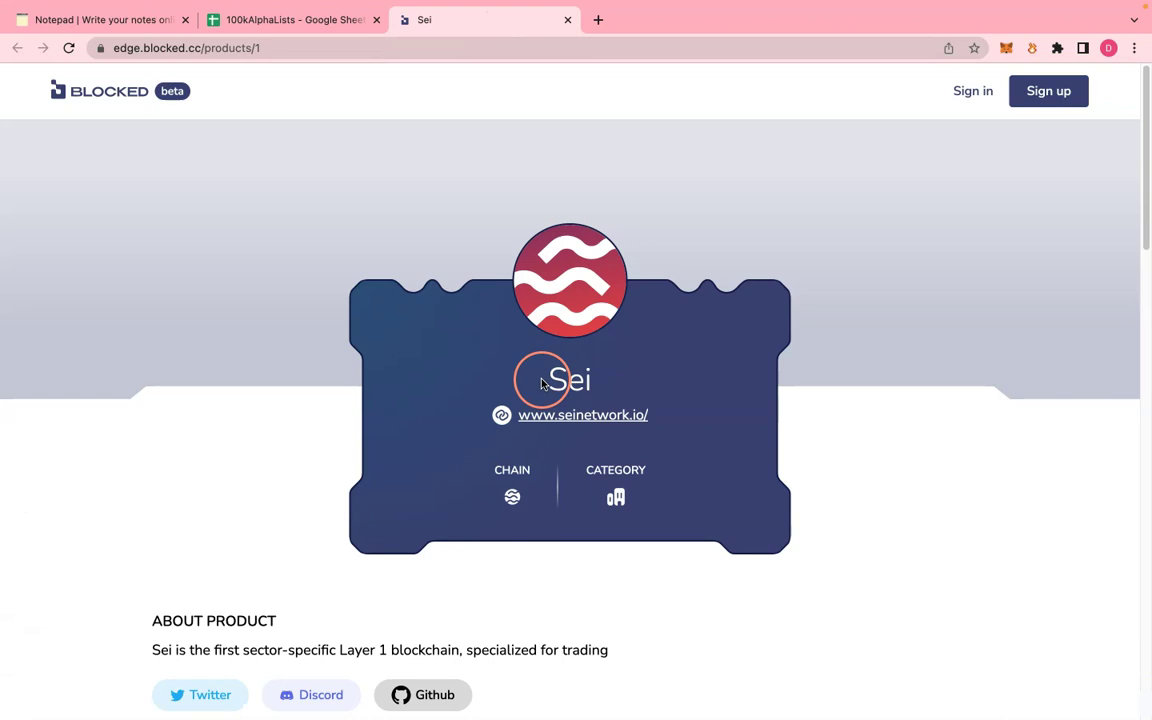
{"action": "scroll", "coordinate": [560, 430], "scroll_direction": "down", "scroll_amount": 3}
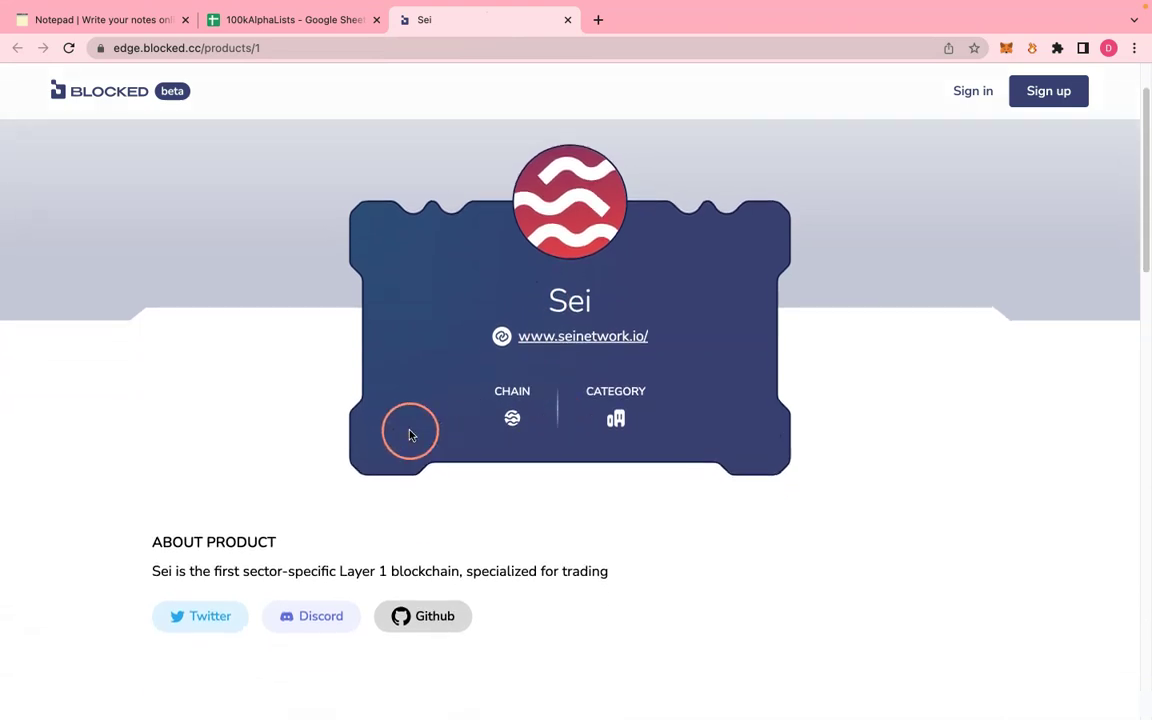
{"action": "scroll", "coordinate": [408, 435], "scroll_direction": "down", "scroll_amount": 2}
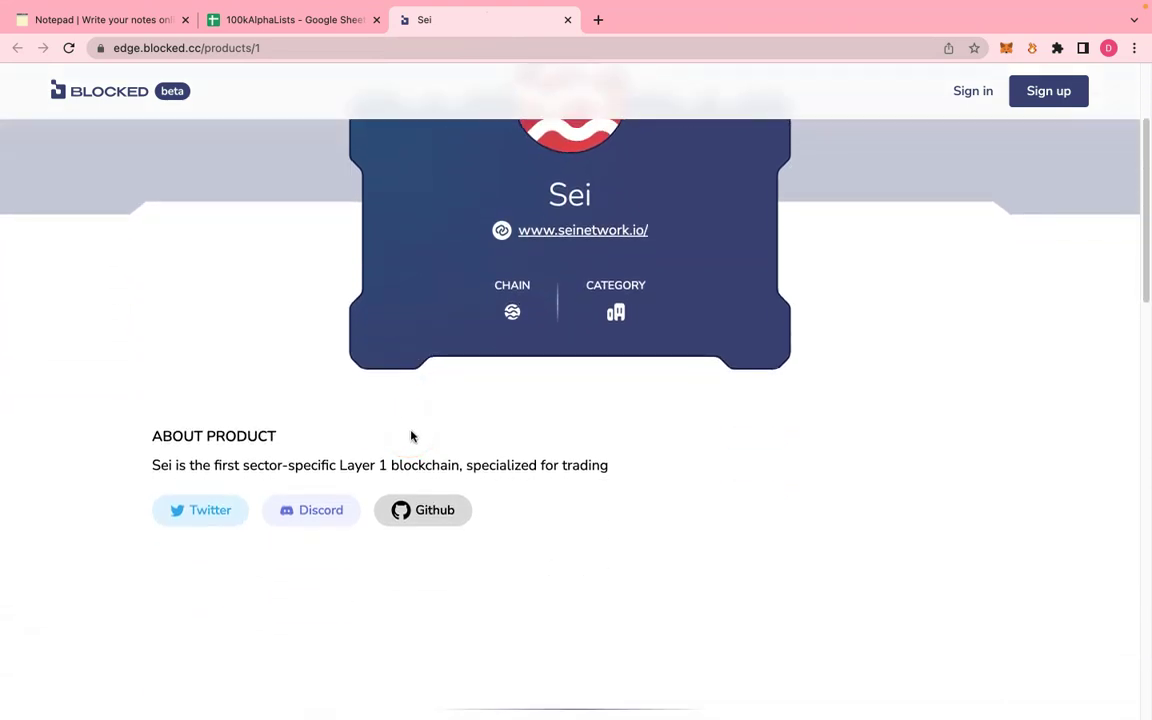
{"action": "scroll", "coordinate": [411, 436], "scroll_direction": "up", "scroll_amount": 3}
{"action": "left_click", "coordinate": [300, 381]}
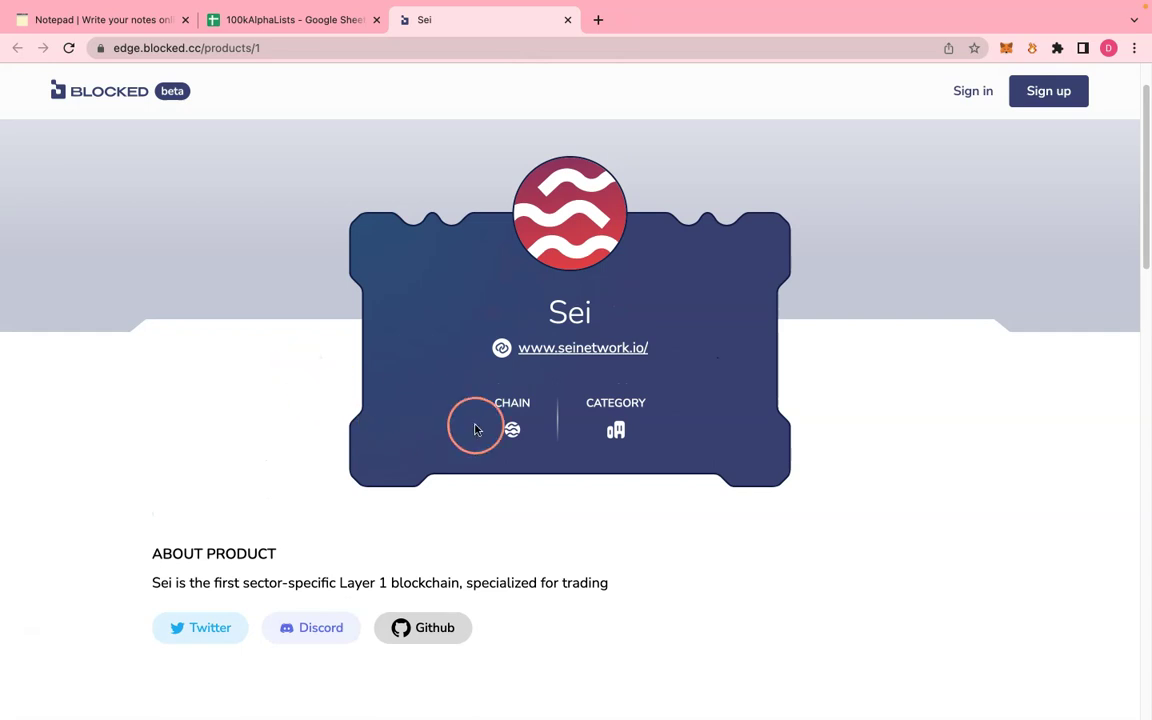
{"action": "scroll", "coordinate": [561, 406], "scroll_direction": "up", "scroll_amount": 2}
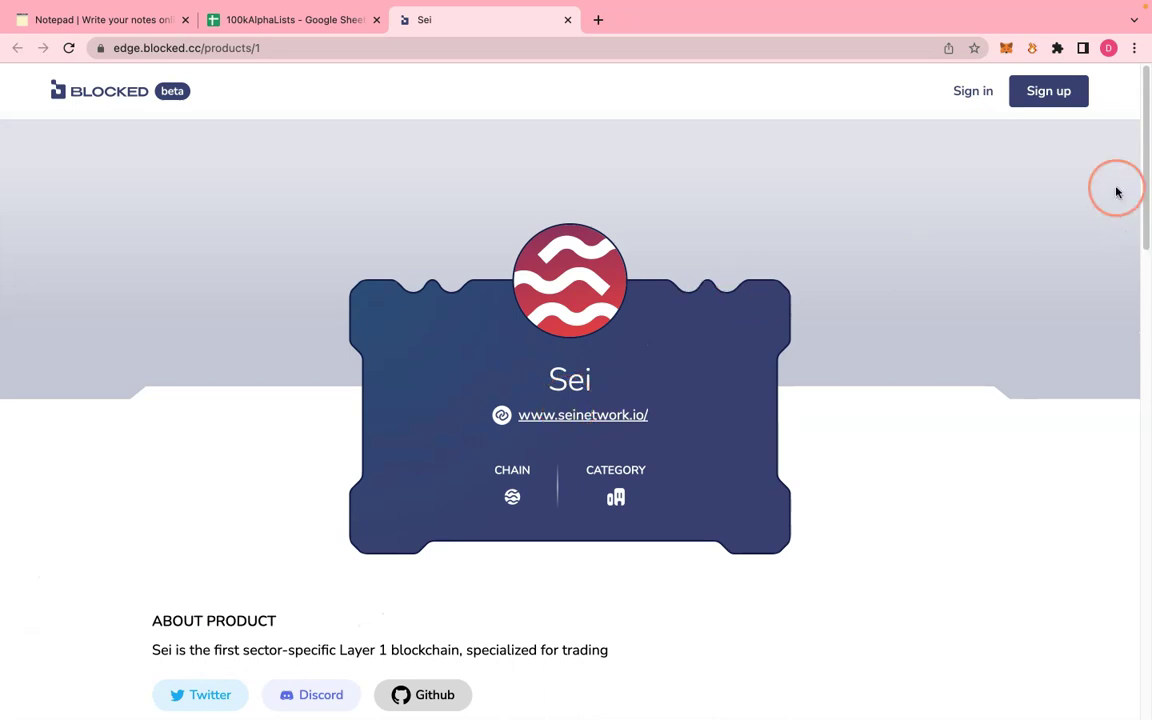
Open Blocked's join form, dismiss it, and scroll to the Discord link
{"action": "left_click", "coordinate": [1045, 97]}
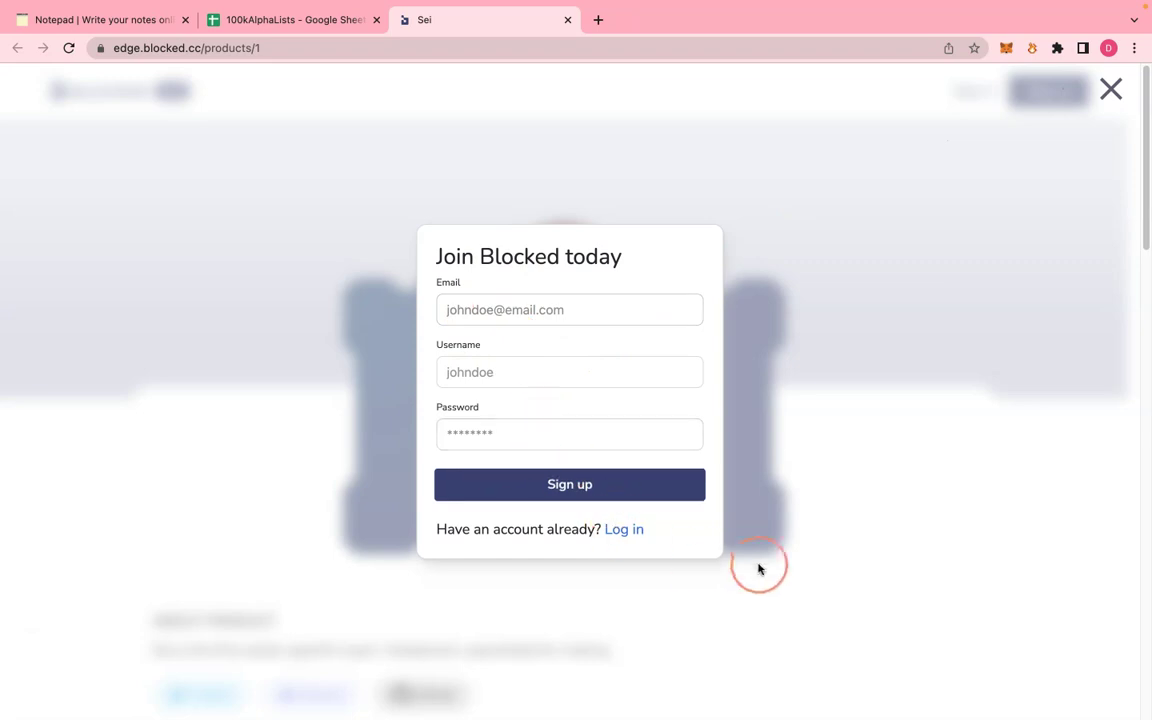
{"action": "left_click", "coordinate": [1113, 90]}
{"action": "scroll", "coordinate": [826, 555], "scroll_direction": "down", "scroll_amount": 4}
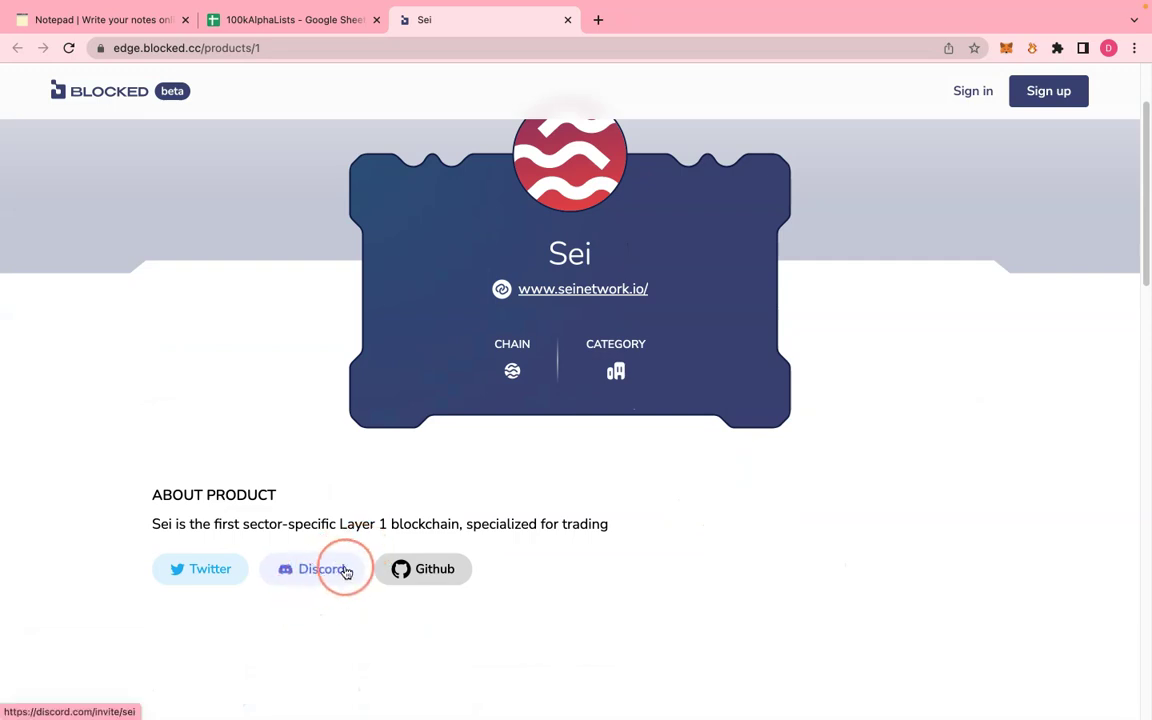
{"action": "scroll", "coordinate": [429, 542], "scroll_direction": "up", "scroll_amount": 3}
{"action": "scroll", "coordinate": [707, 427], "scroll_direction": "down", "scroll_amount": 2}
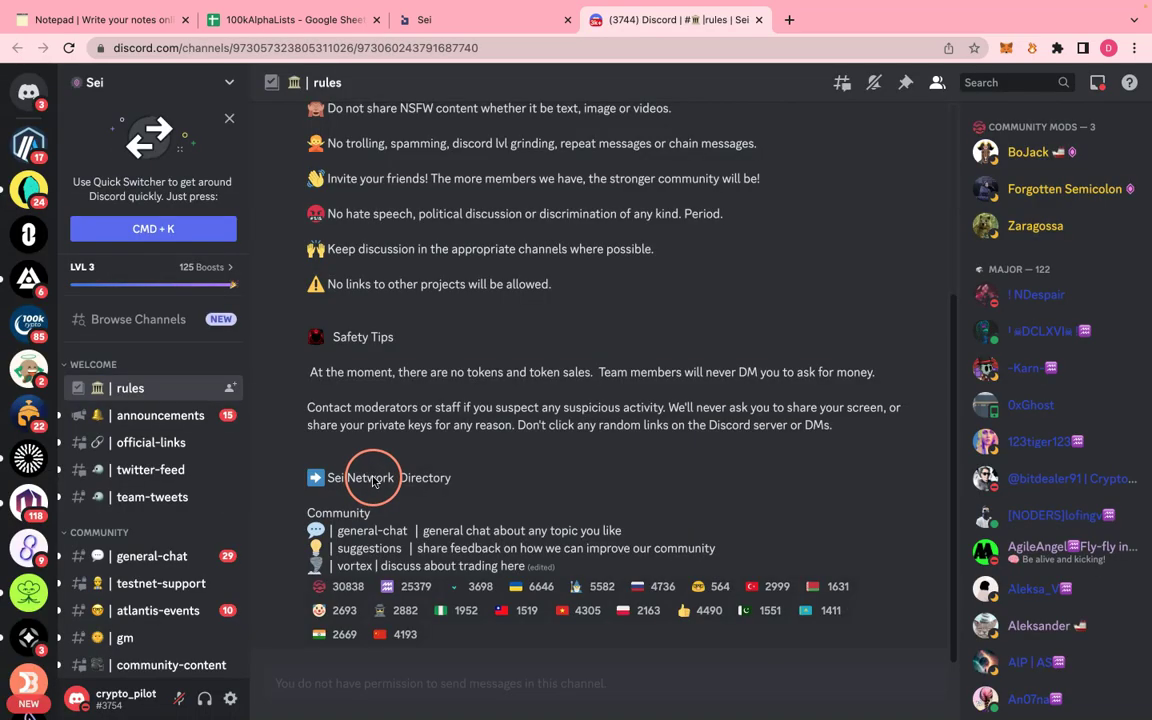
Browse the Sei Discord channel list from community and testnet sections to regional language channels
{"action": "scroll", "coordinate": [376, 481], "scroll_direction": "down", "scroll_amount": 1}
{"action": "scroll", "coordinate": [379, 480], "scroll_direction": "down", "scroll_amount": 4}
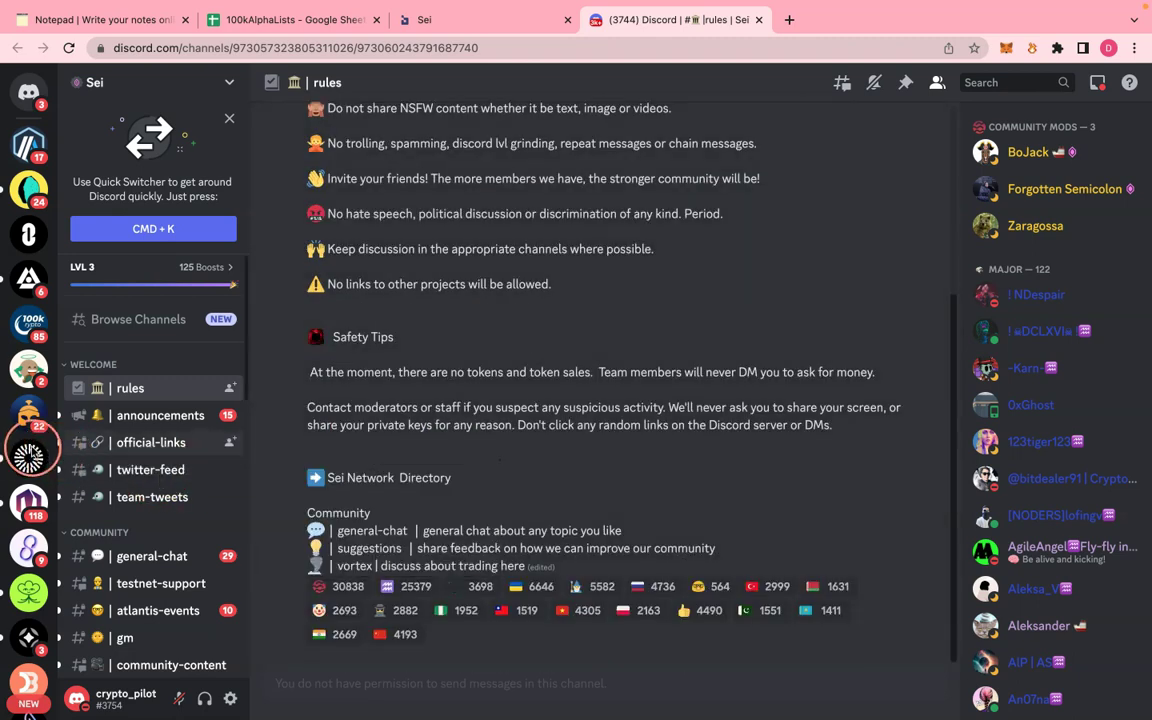
{"action": "scroll", "coordinate": [38, 448], "scroll_direction": "down", "scroll_amount": 2}
{"action": "scroll", "coordinate": [38, 448], "scroll_direction": "down", "scroll_amount": 3}
{"action": "scroll", "coordinate": [38, 447], "scroll_direction": "down", "scroll_amount": 3}
{"action": "scroll", "coordinate": [38, 445], "scroll_direction": "down", "scroll_amount": 4}
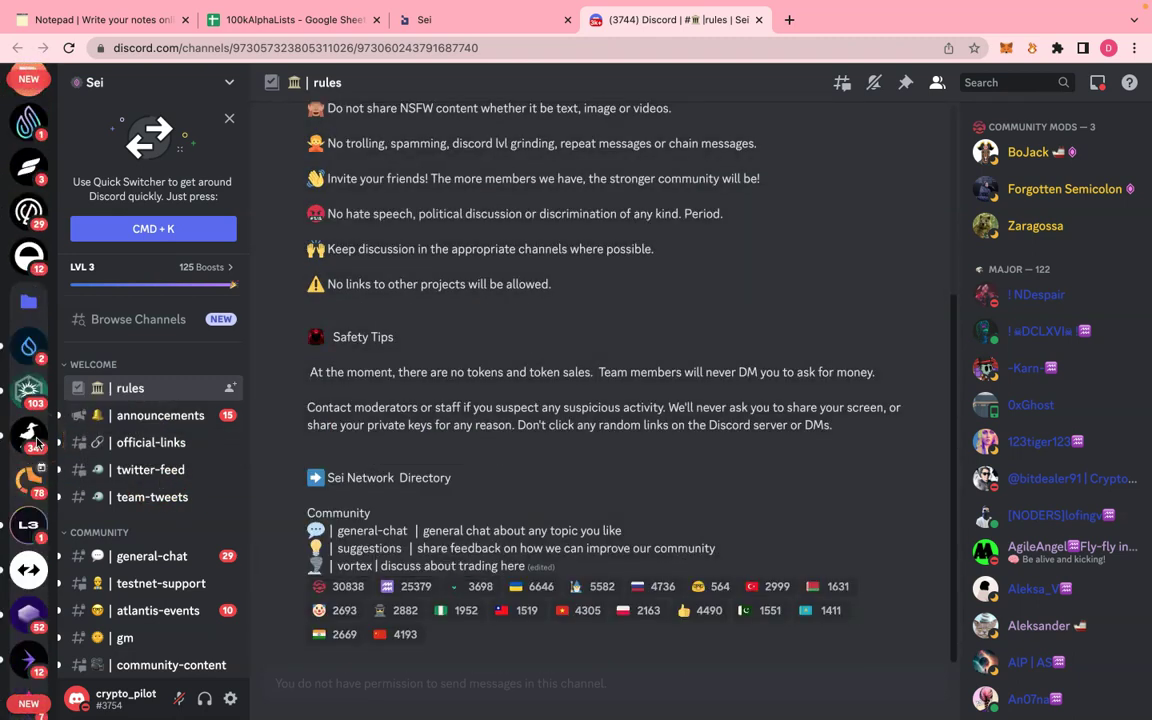
{"action": "scroll", "coordinate": [38, 442], "scroll_direction": "up", "scroll_amount": 5}
{"action": "scroll", "coordinate": [36, 450], "scroll_direction": "up", "scroll_amount": 5}
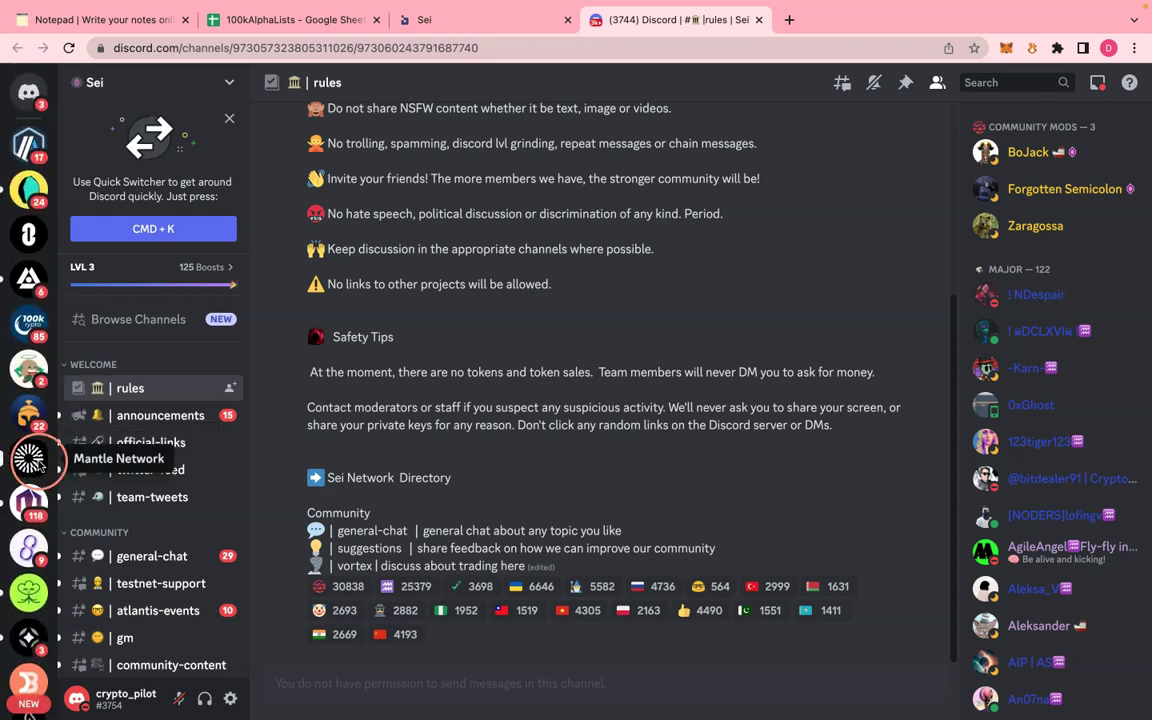
{"action": "scroll", "coordinate": [32, 466], "scroll_direction": "down", "scroll_amount": 2}
{"action": "scroll", "coordinate": [34, 470], "scroll_direction": "down", "scroll_amount": 2}
{"action": "scroll", "coordinate": [37, 478], "scroll_direction": "down", "scroll_amount": 2}
{"action": "scroll", "coordinate": [37, 478], "scroll_direction": "down", "scroll_amount": 2}
{"action": "scroll", "coordinate": [37, 480], "scroll_direction": "down", "scroll_amount": 2}
{"action": "scroll", "coordinate": [38, 481], "scroll_direction": "down", "scroll_amount": 2}
{"action": "scroll", "coordinate": [38, 483], "scroll_direction": "down", "scroll_amount": 2}
{"action": "scroll", "coordinate": [37, 483], "scroll_direction": "down", "scroll_amount": 2}
{"action": "scroll", "coordinate": [37, 483], "scroll_direction": "down", "scroll_amount": 2}
{"action": "scroll", "coordinate": [37, 483], "scroll_direction": "down", "scroll_amount": 2}
{"action": "scroll", "coordinate": [37, 483], "scroll_direction": "down", "scroll_amount": 2}
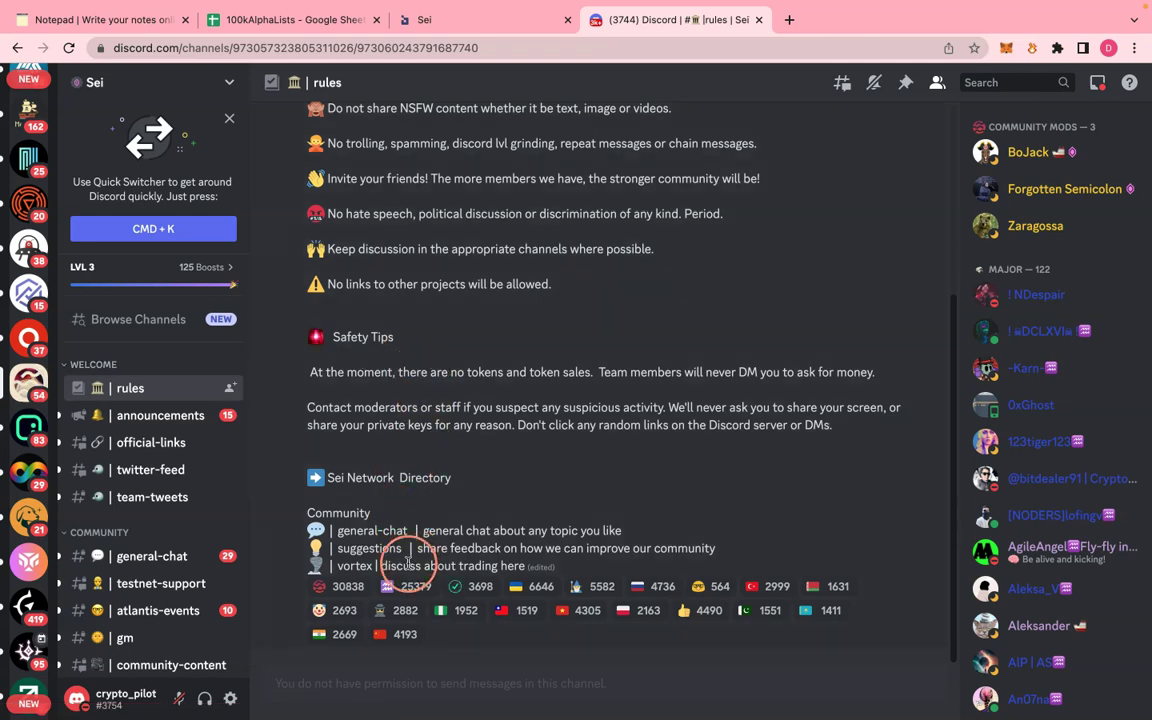
{"action": "scroll", "coordinate": [134, 442], "scroll_direction": "down", "scroll_amount": 2}
{"action": "scroll", "coordinate": [153, 449], "scroll_direction": "down", "scroll_amount": 3}
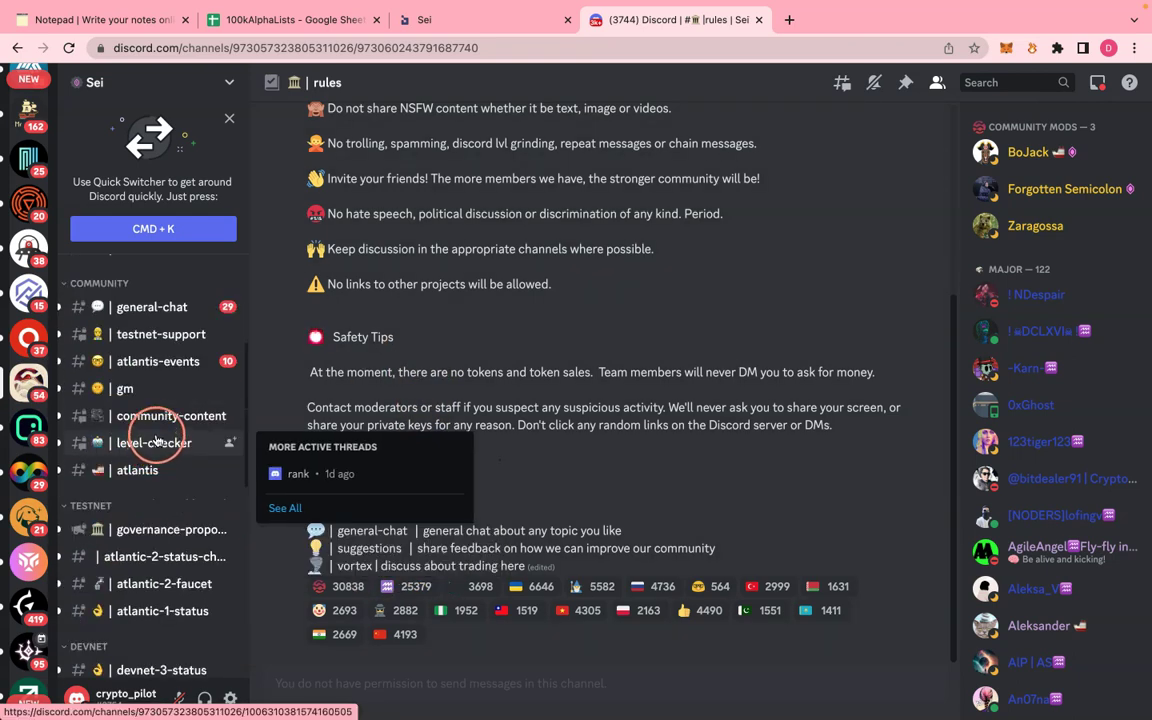
{"action": "scroll", "coordinate": [154, 437], "scroll_direction": "down", "scroll_amount": 6}
{"action": "scroll", "coordinate": [146, 416], "scroll_direction": "down", "scroll_amount": 4}
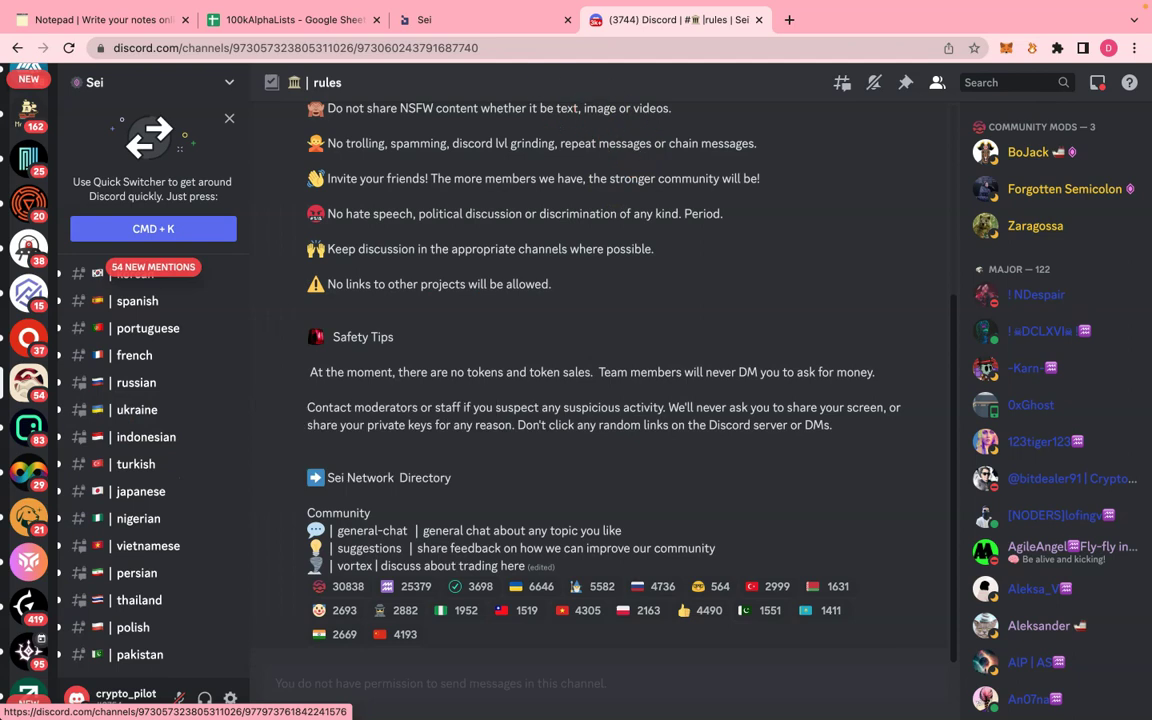
Go back to Blocked's Sei page and close the Discord tab
{"action": "left_click", "coordinate": [501, 19]}
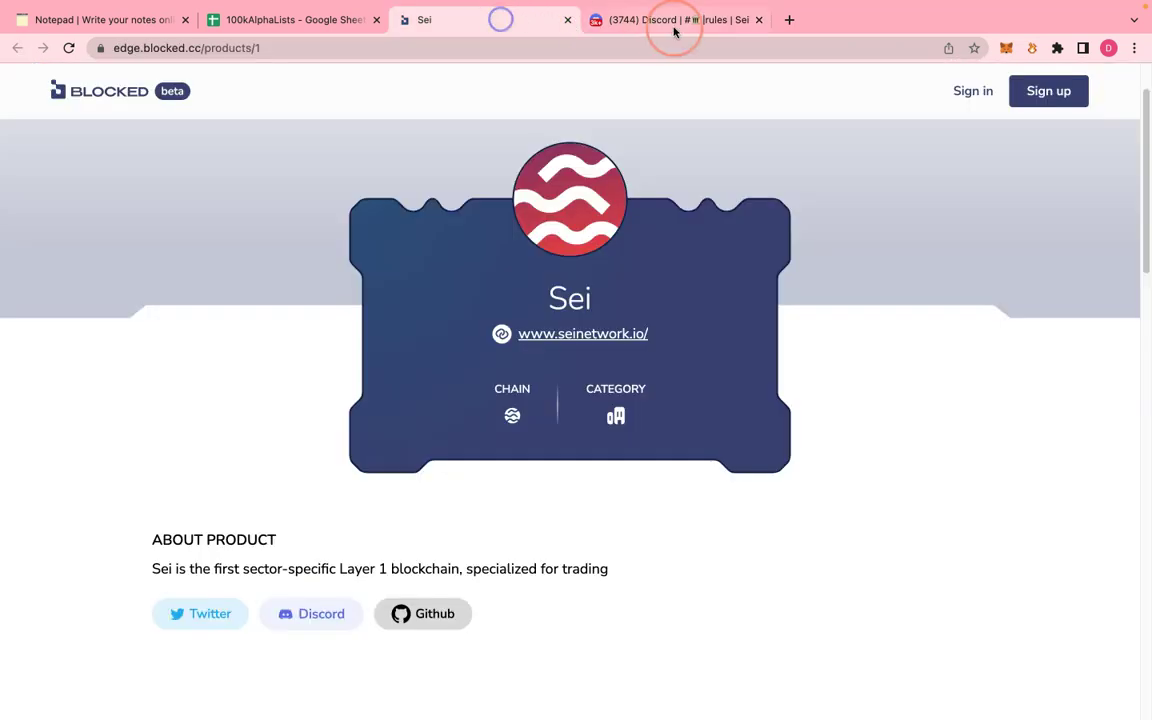
{"action": "left_click", "coordinate": [757, 20]}
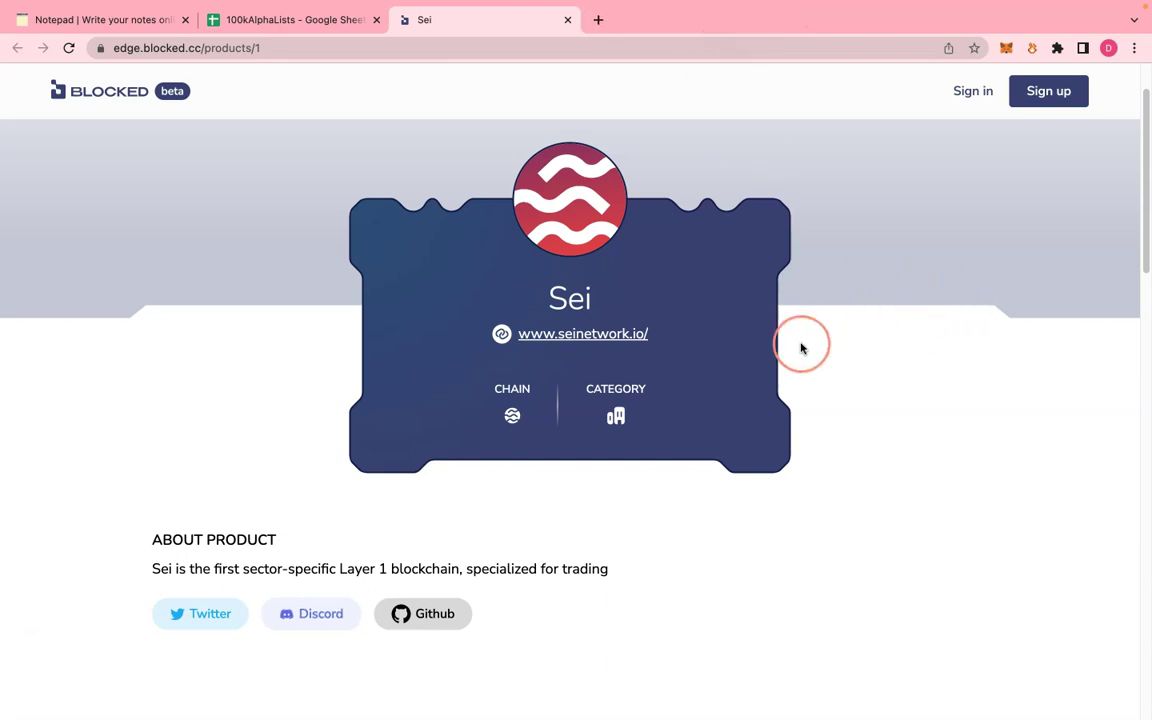
{"action": "scroll", "coordinate": [866, 288], "scroll_direction": "down", "scroll_amount": 3}
{"action": "scroll", "coordinate": [987, 175], "scroll_direction": "up", "scroll_amount": 4}
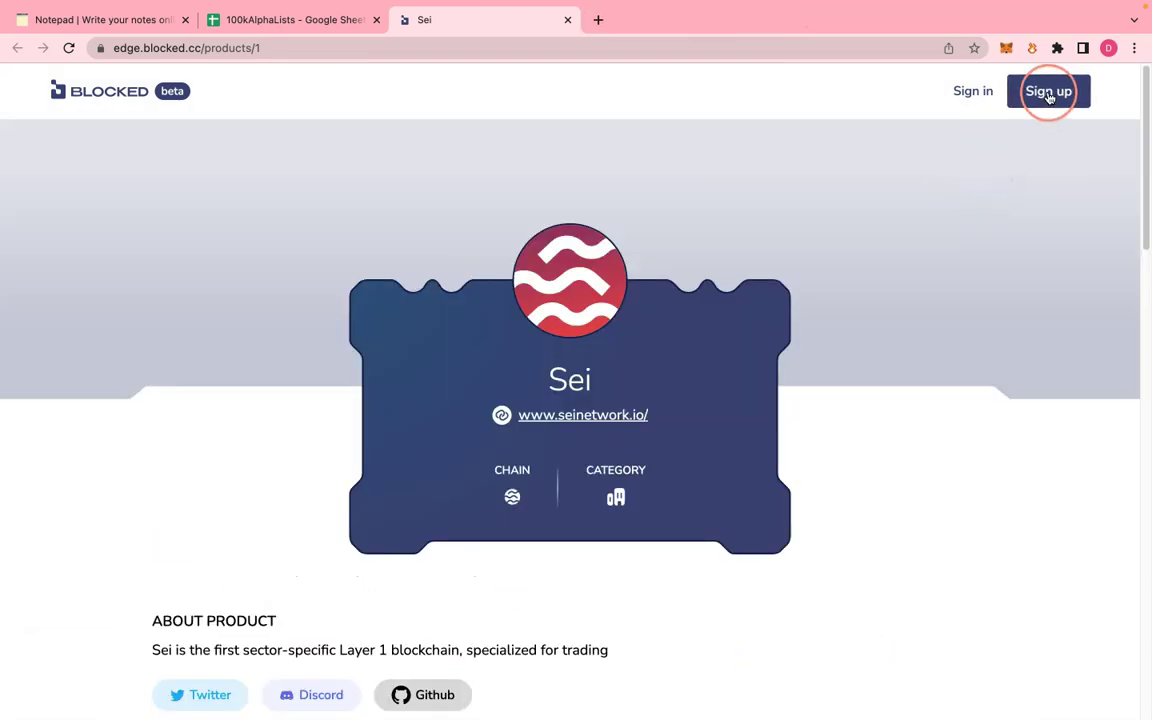
Bring up the Blocked login options on the Sei product page
{"action": "left_click", "coordinate": [975, 95]}
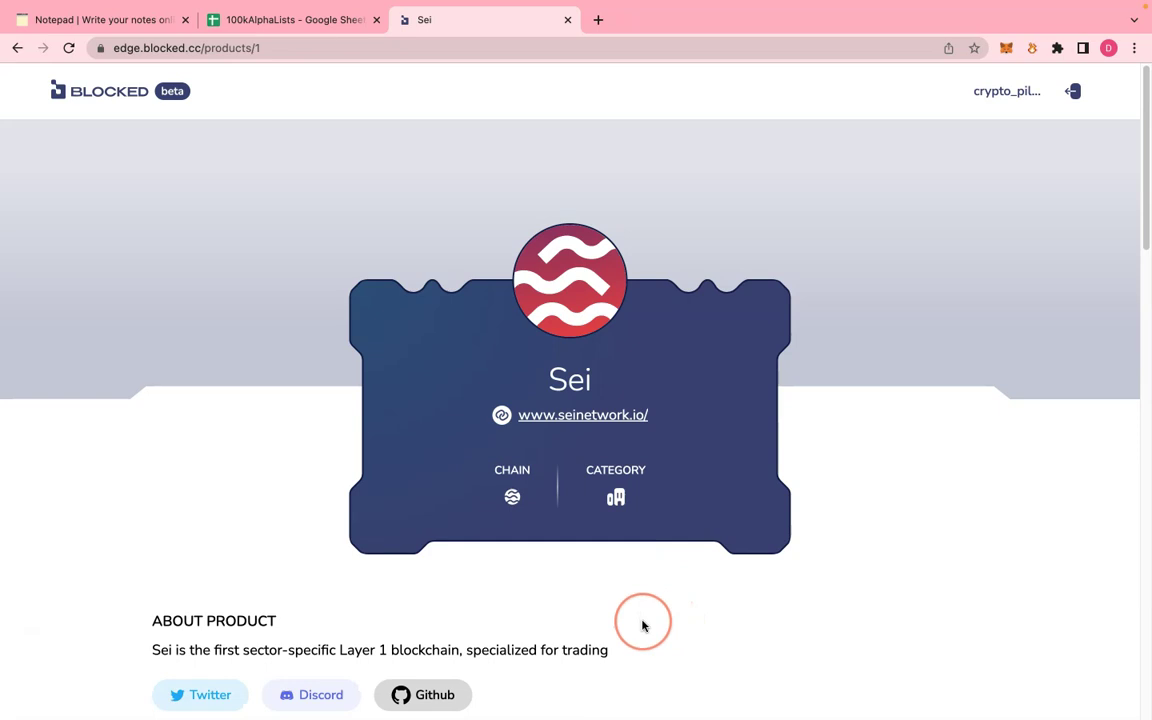
{"action": "scroll", "coordinate": [643, 622], "scroll_direction": "down", "scroll_amount": 2}
{"action": "scroll", "coordinate": [635, 581], "scroll_direction": "up", "scroll_amount": 2}
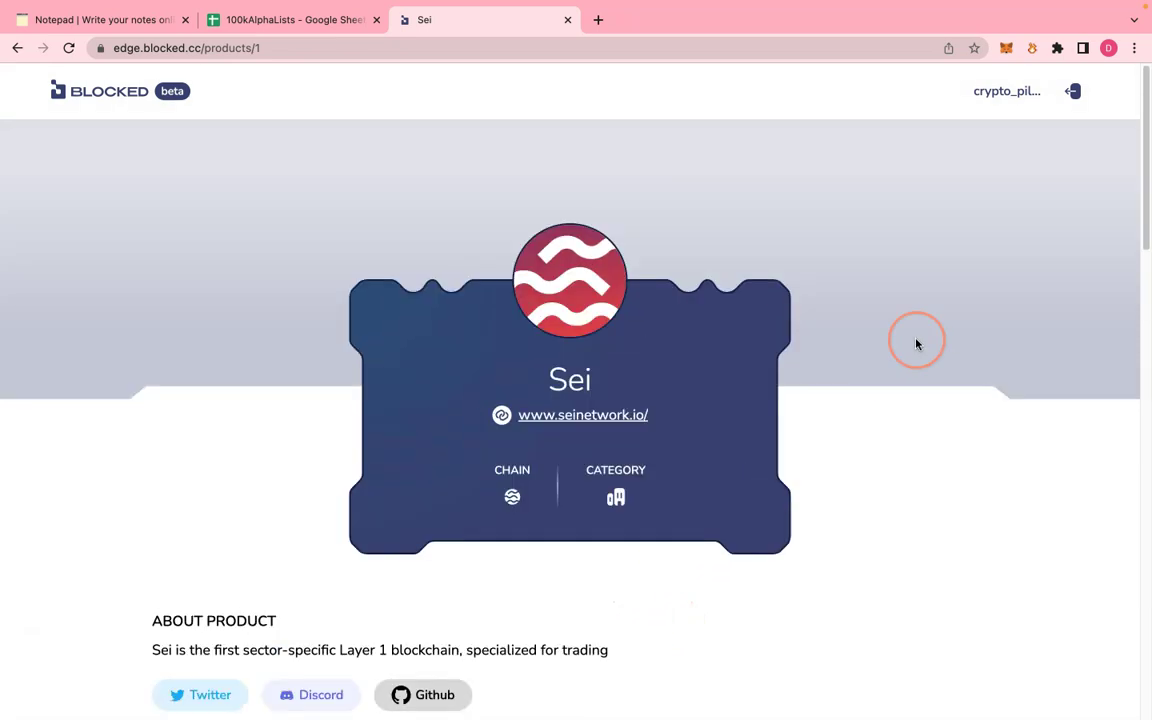
{"action": "scroll", "coordinate": [785, 307], "scroll_direction": "down", "scroll_amount": 5}
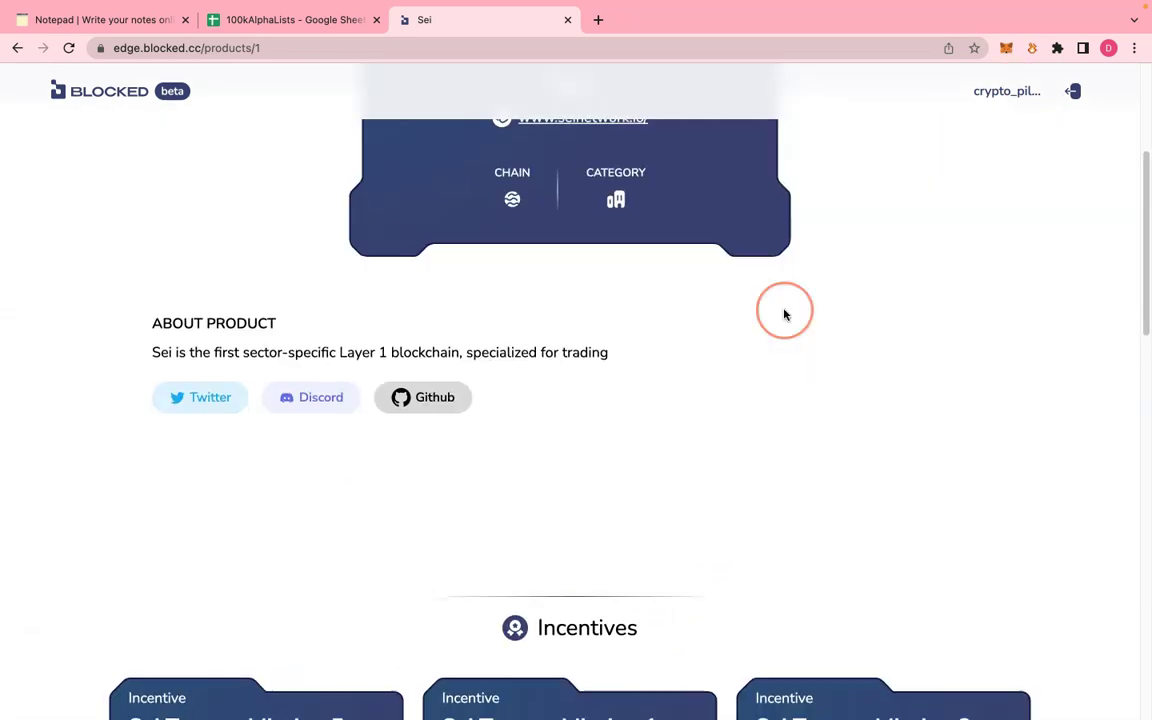
{"action": "scroll", "coordinate": [785, 311], "scroll_direction": "up", "scroll_amount": 5}
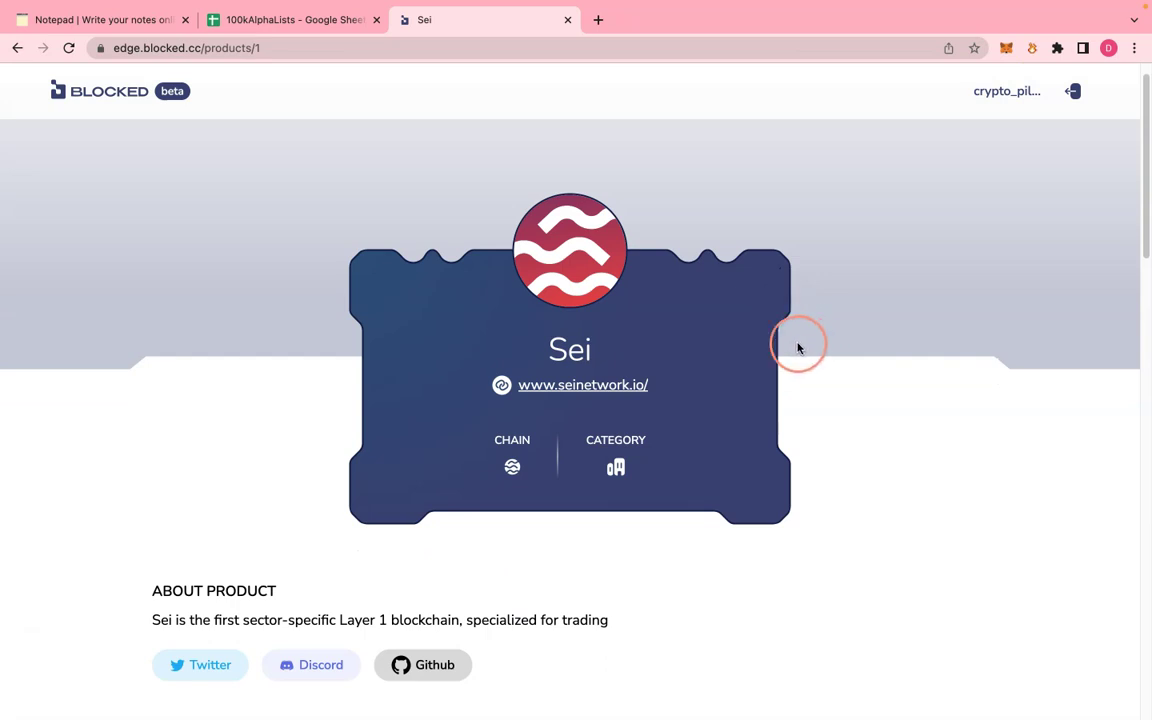
{"action": "scroll", "coordinate": [690, 391], "scroll_direction": "down", "scroll_amount": 2}
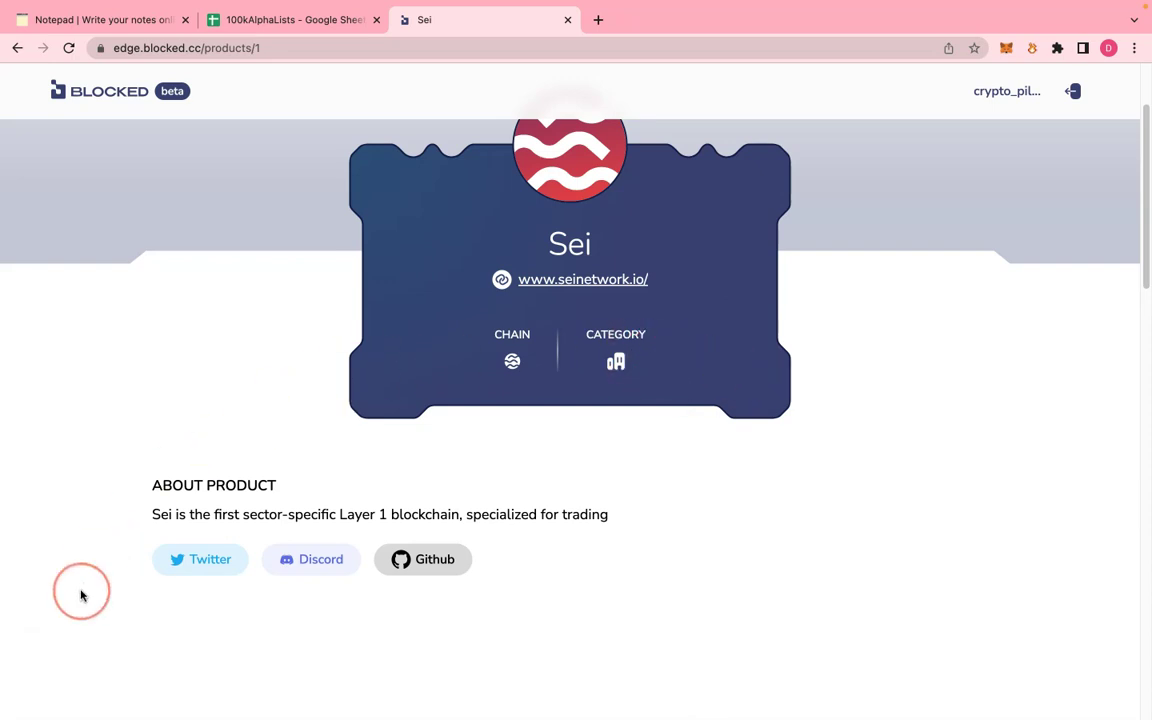
Add the Leap Cosmos Wallet extension to Chrome and confirm the install
{"action": "left_click", "coordinate": [904, 201]}
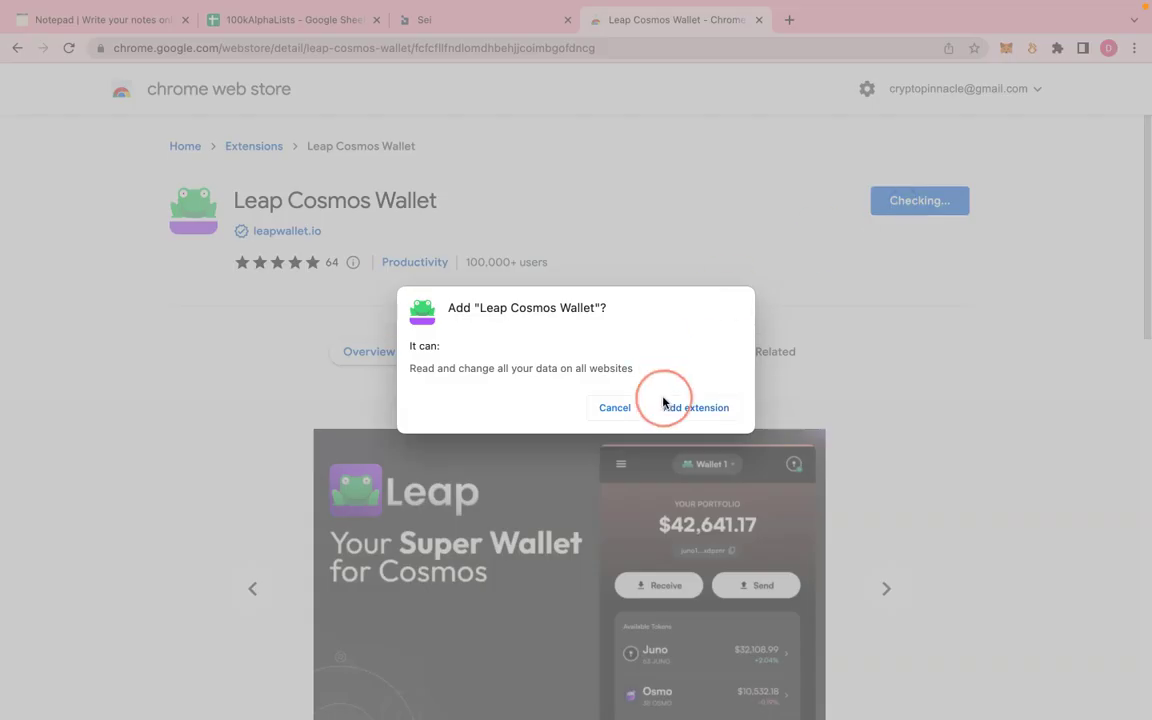
{"action": "left_click", "coordinate": [694, 404]}
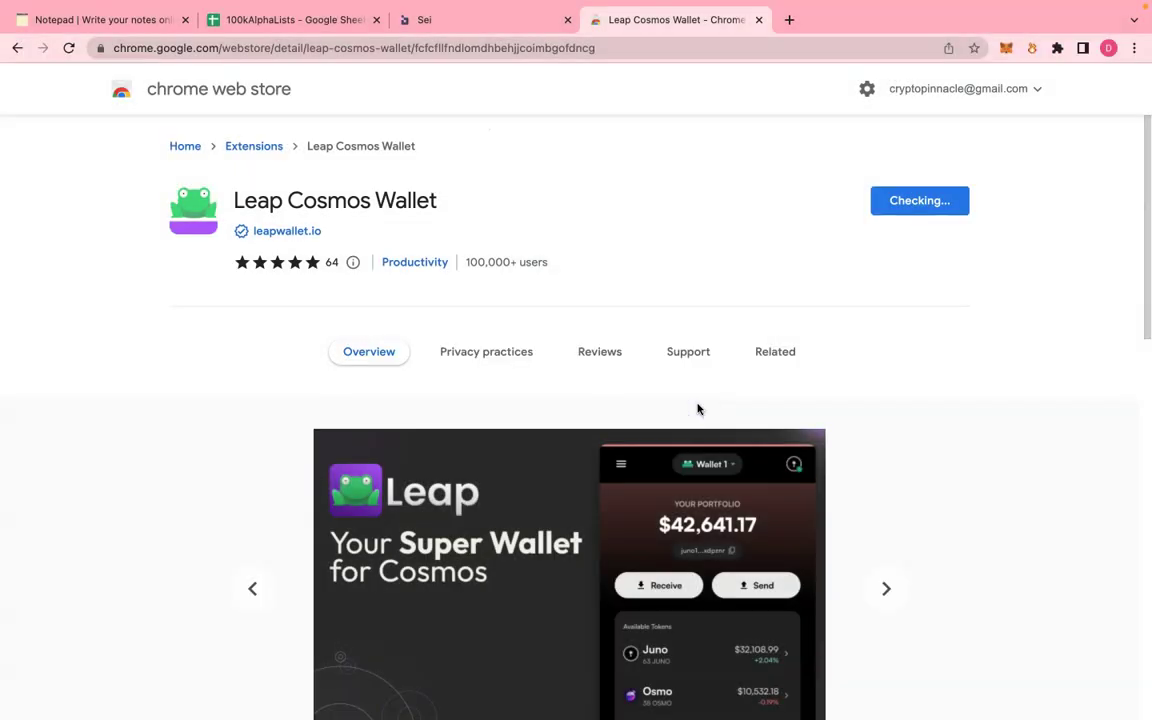
{"action": "left_click", "coordinate": [397, 469]}
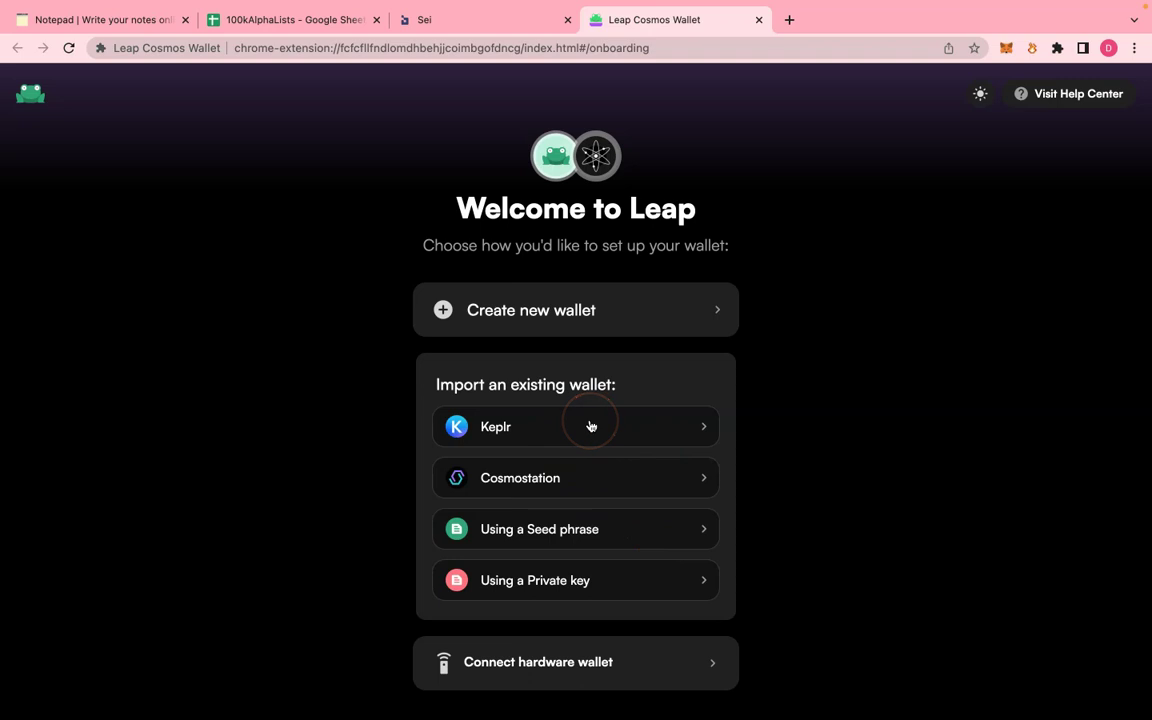
Import Wallet 1 from a seed phrase and begin entering a new wallet password
{"action": "left_click", "coordinate": [590, 537]}
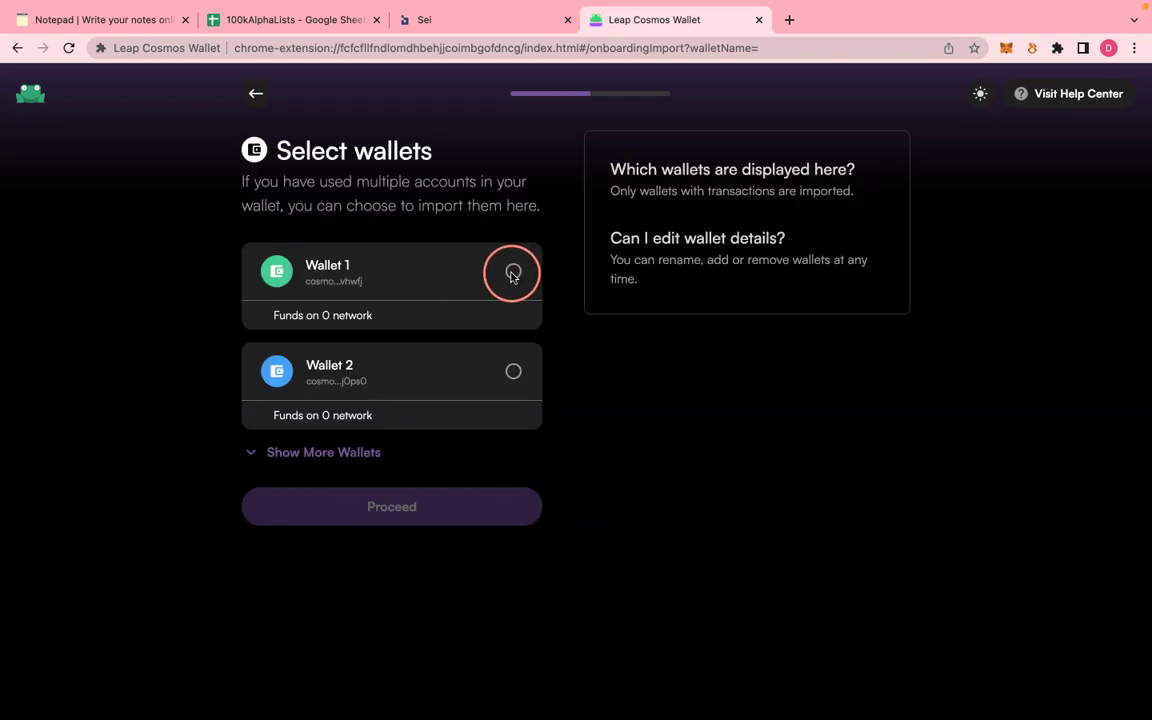
{"action": "left_click", "coordinate": [512, 274]}
{"action": "left_click", "coordinate": [398, 503]}
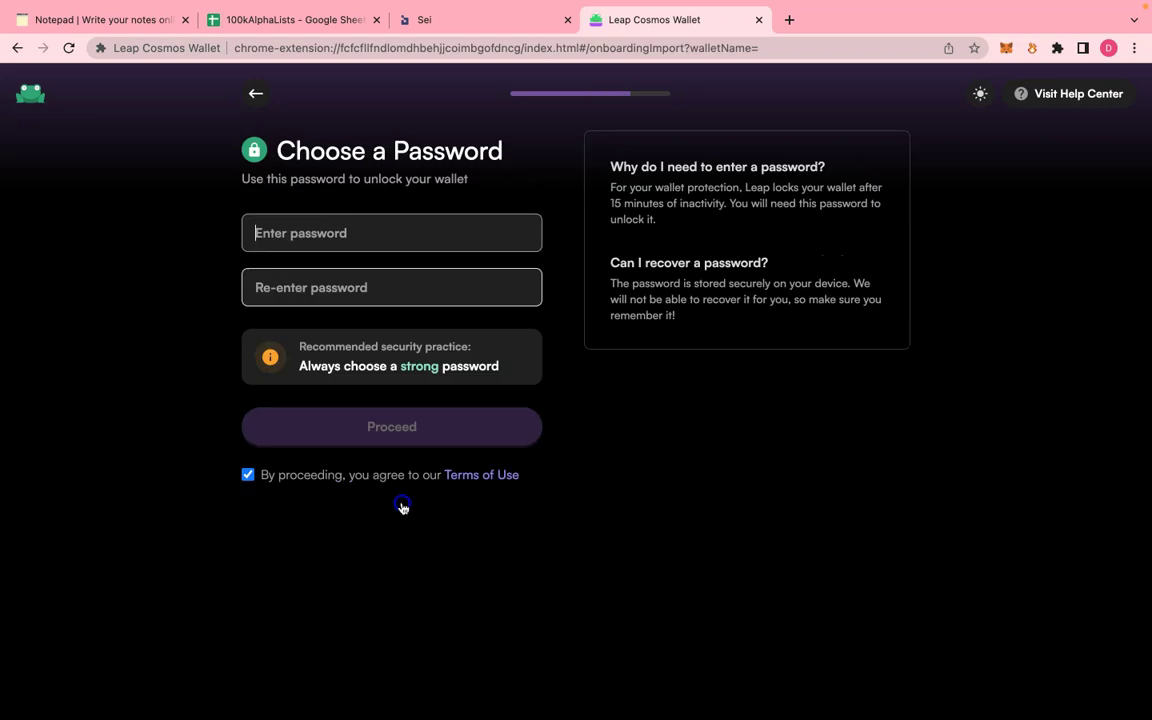
{"action": "left_click", "coordinate": [326, 233]}
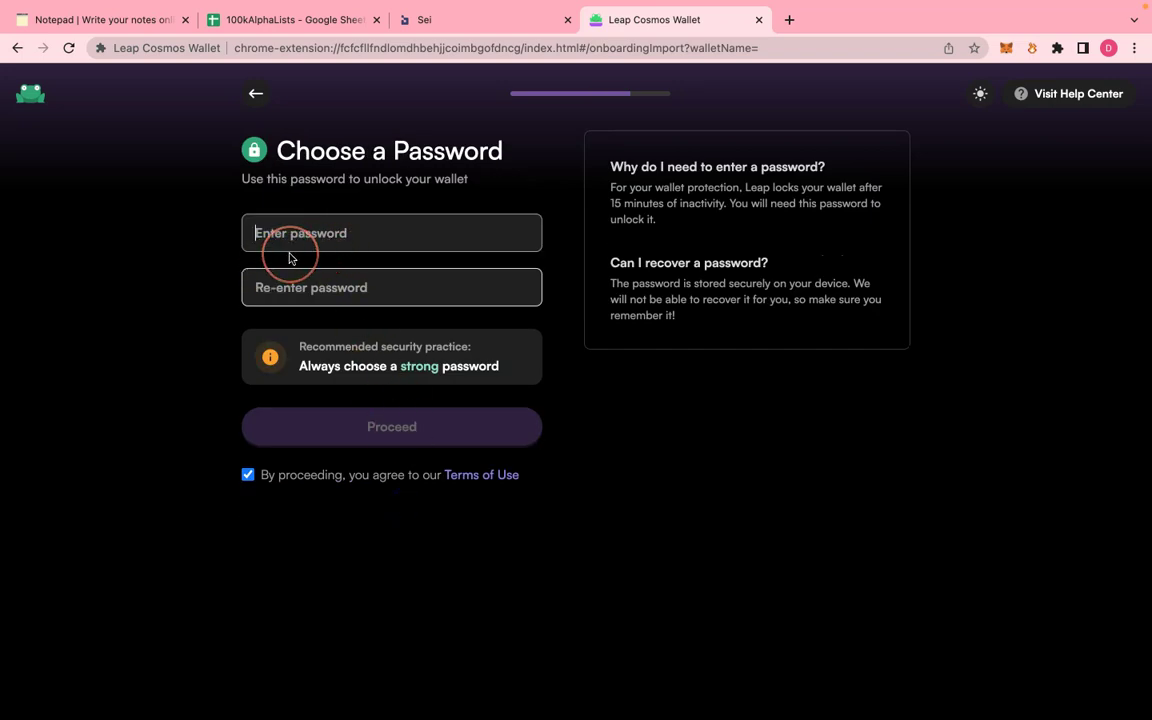
{"action": "type", "text": "a"}
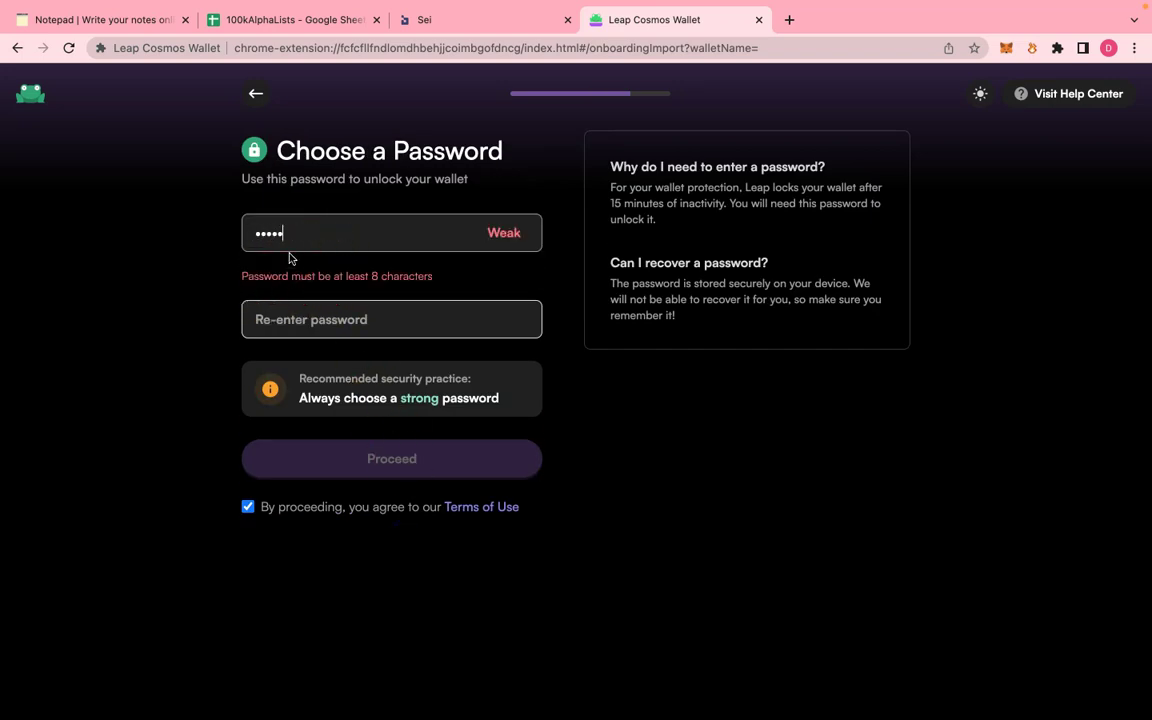
{"action": "type", "text": "a"}
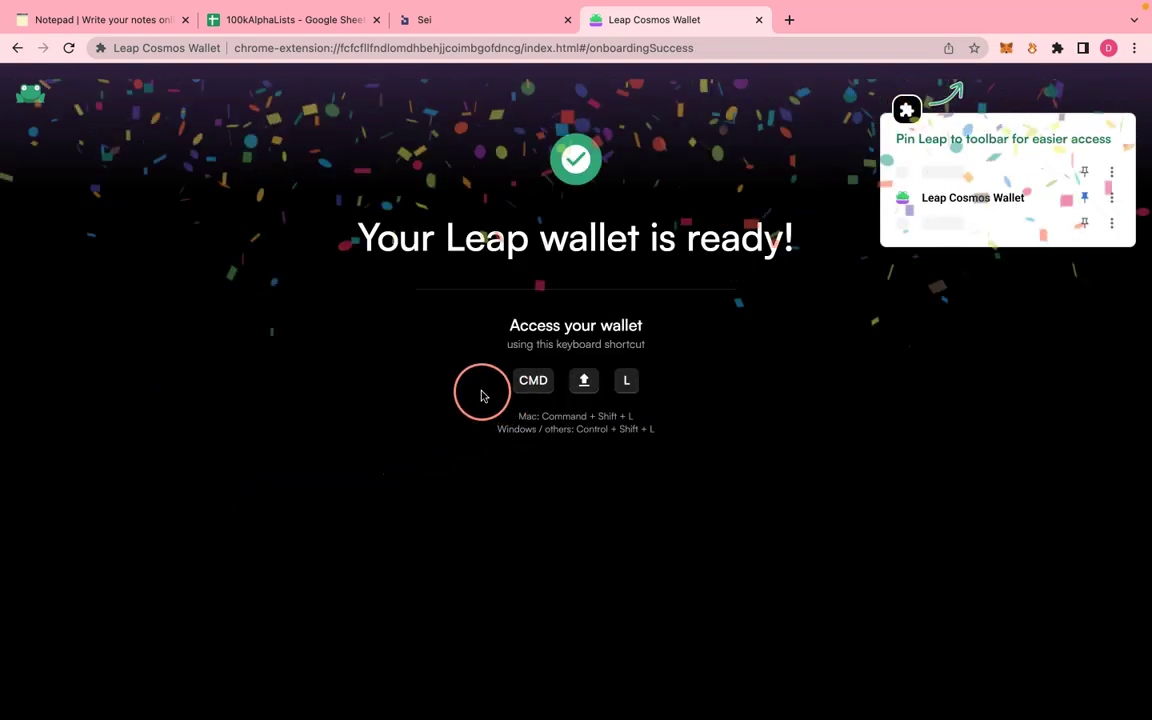
Pin Leap Cosmos Wallet to the toolbar from the Extensions menu
{"action": "left_click", "coordinate": [1057, 50]}
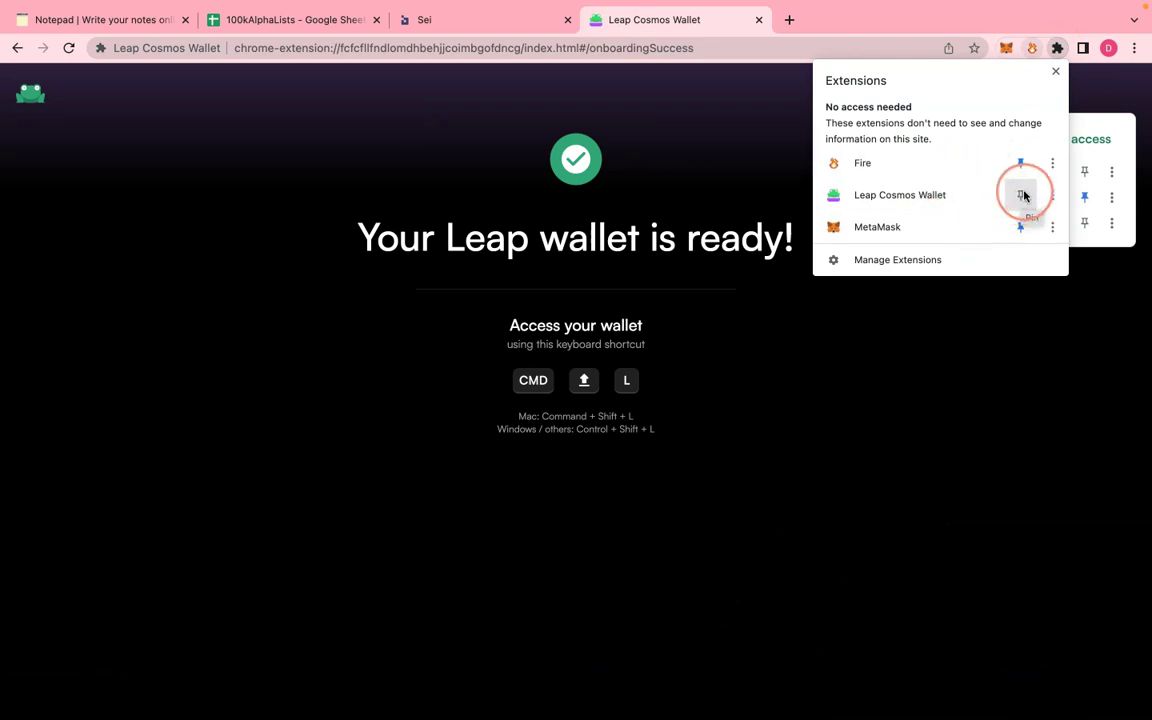
{"action": "left_click", "coordinate": [1022, 195]}
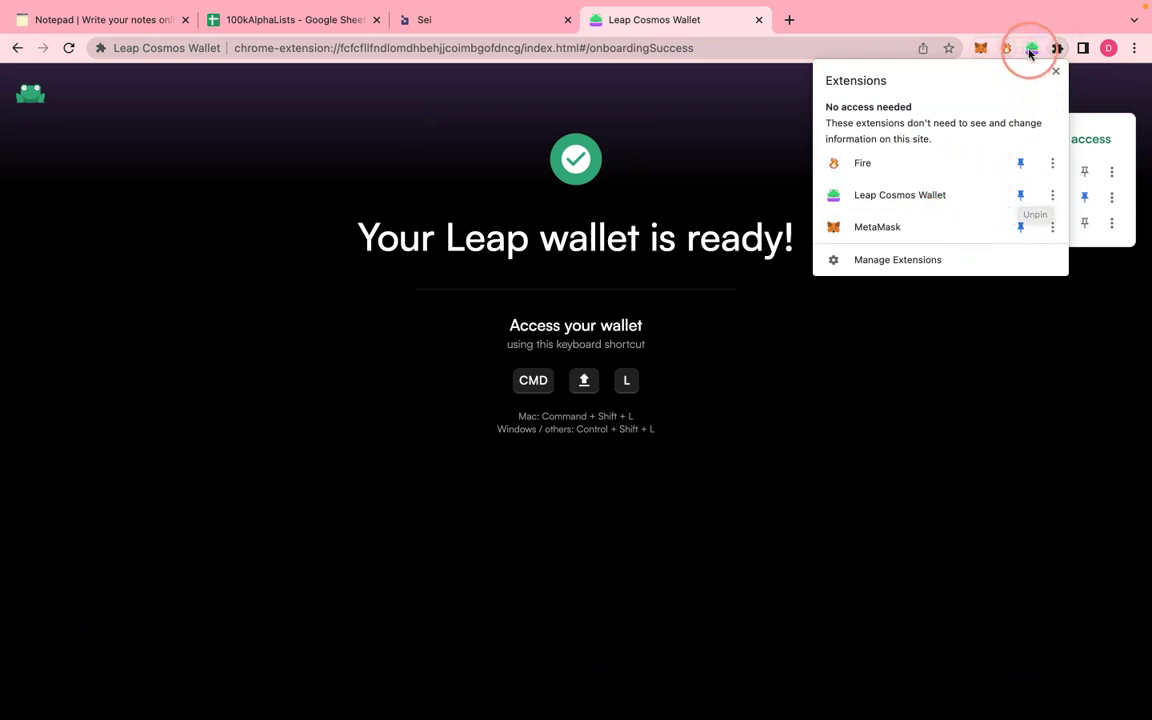
{"action": "left_click", "coordinate": [1031, 48]}
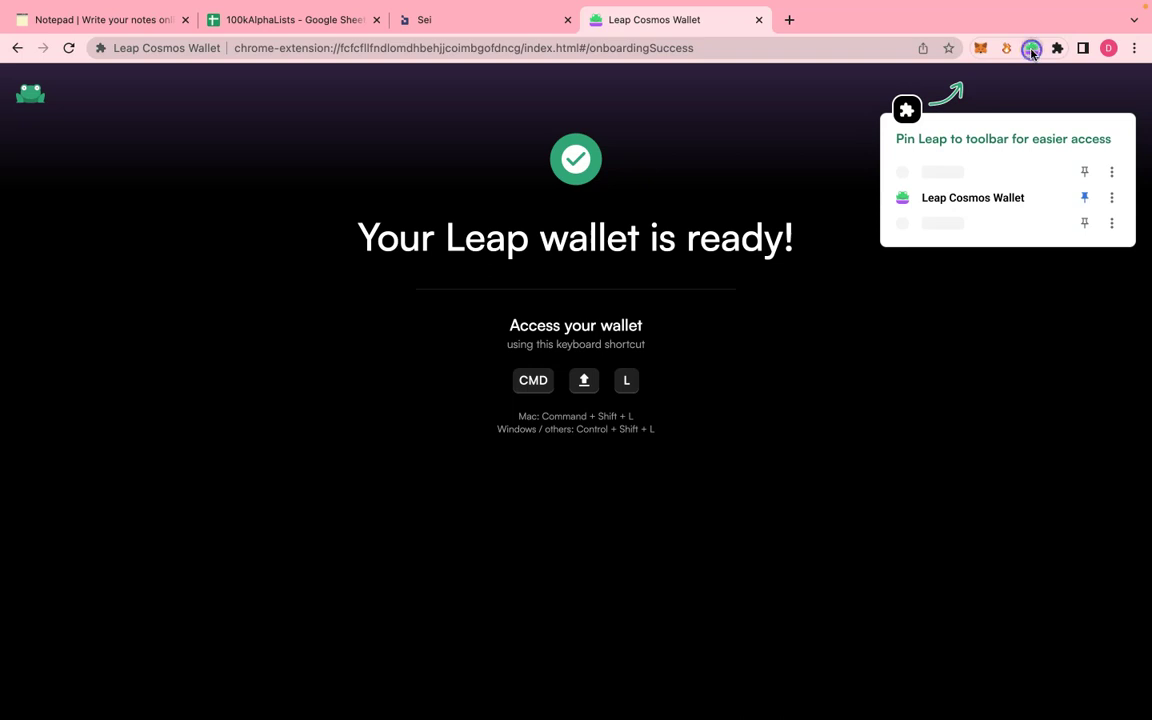
Switch the Leap wallet's chain to Sei (Atlantic 2) by searching 'sei'
{"action": "left_click", "coordinate": [1032, 50]}
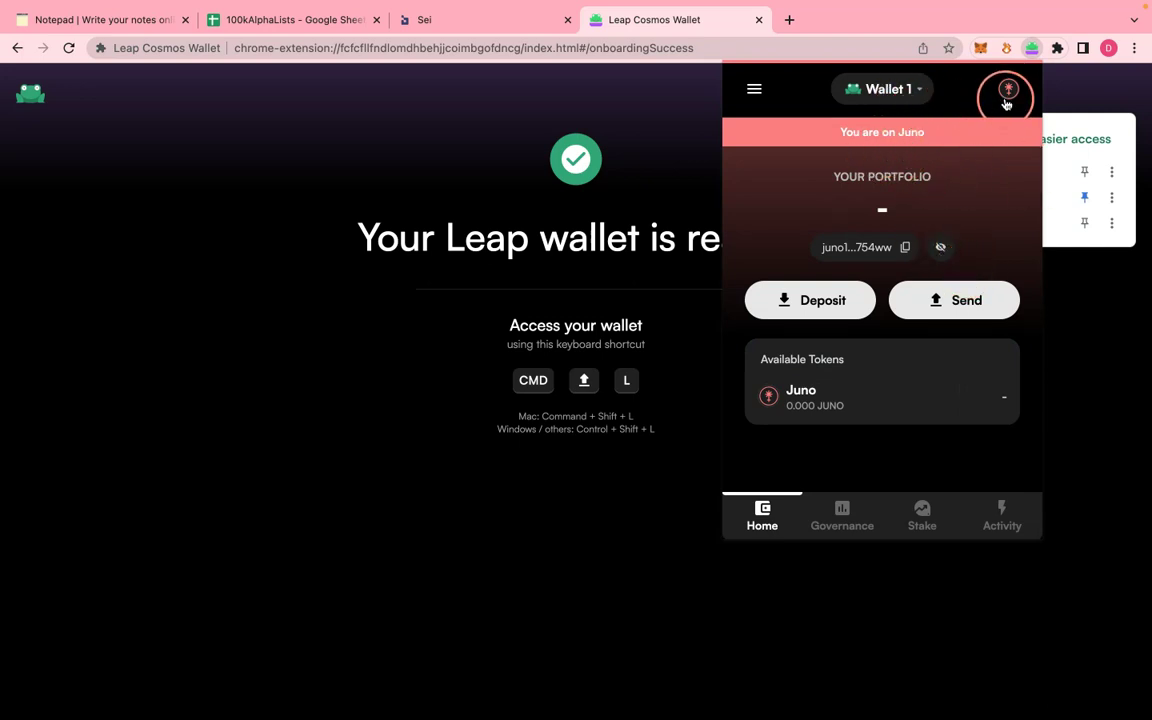
{"action": "left_click", "coordinate": [1007, 98]}
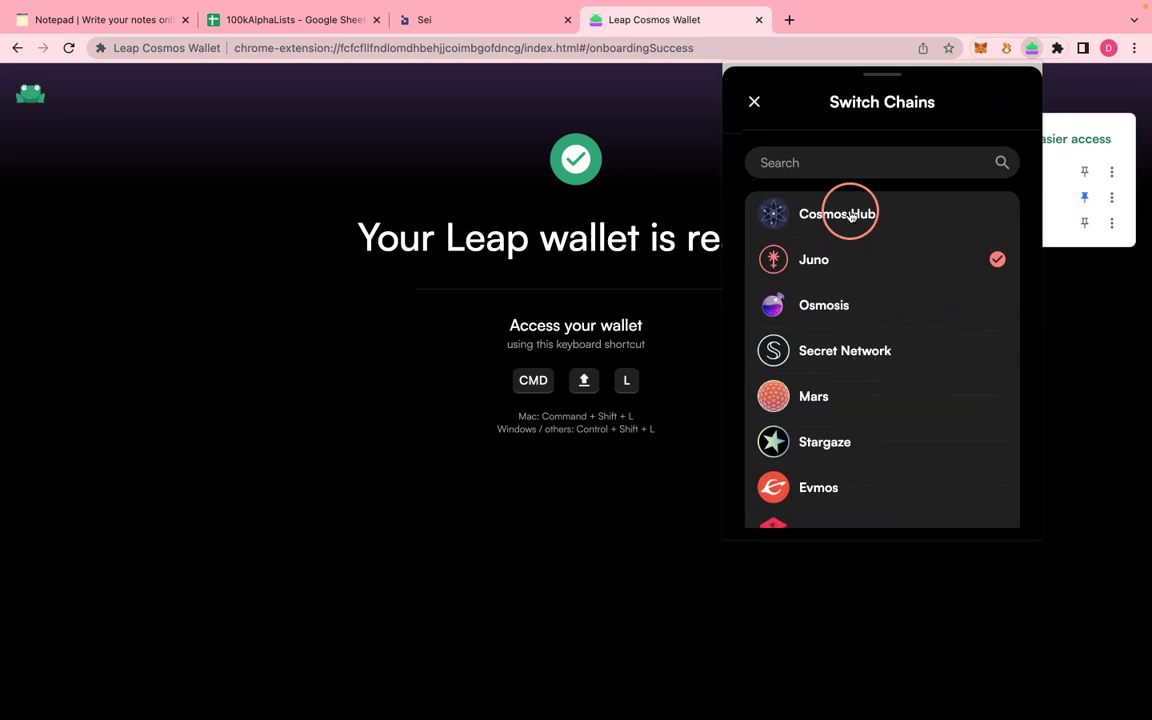
{"action": "type", "text": "sei"}
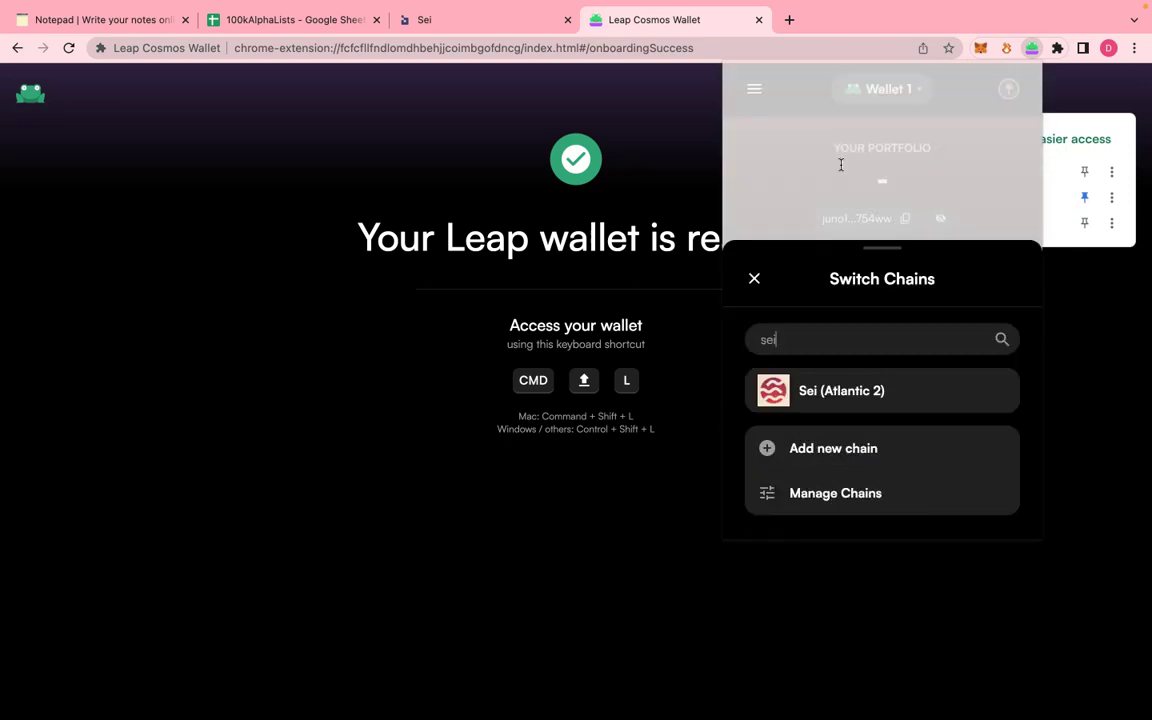
{"action": "left_click", "coordinate": [868, 395]}
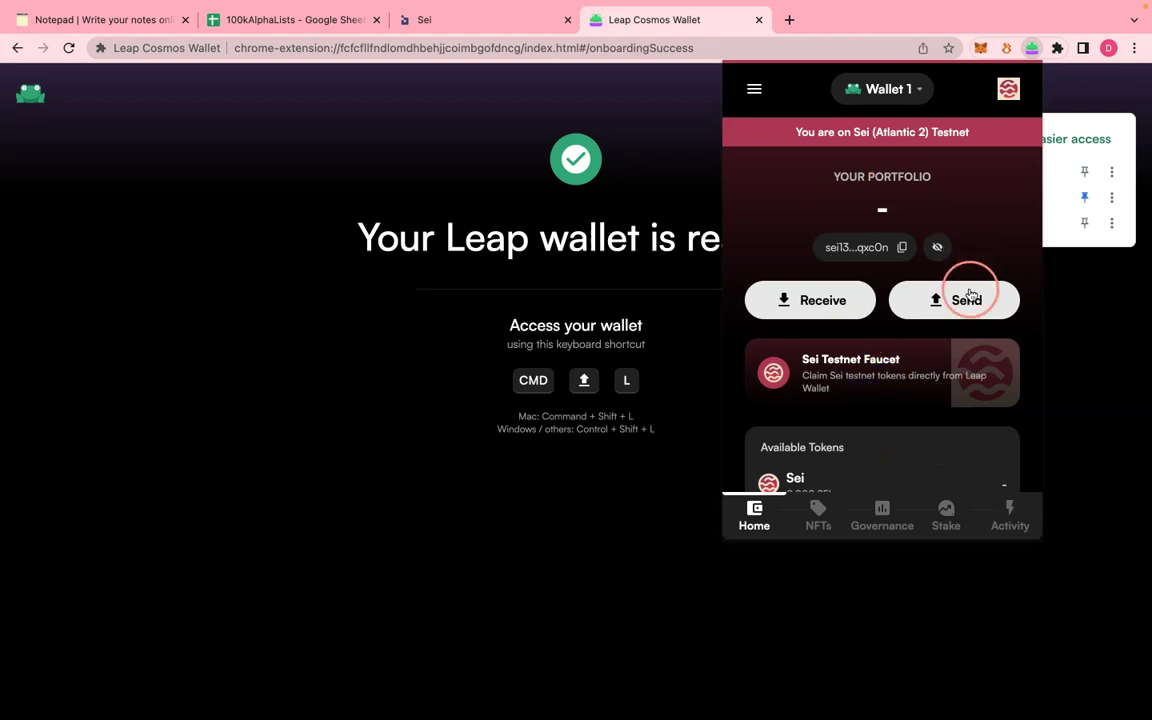
Request Sei testnet faucet tokens and solve the roast-chicken image captcha
{"action": "left_click", "coordinate": [829, 381]}
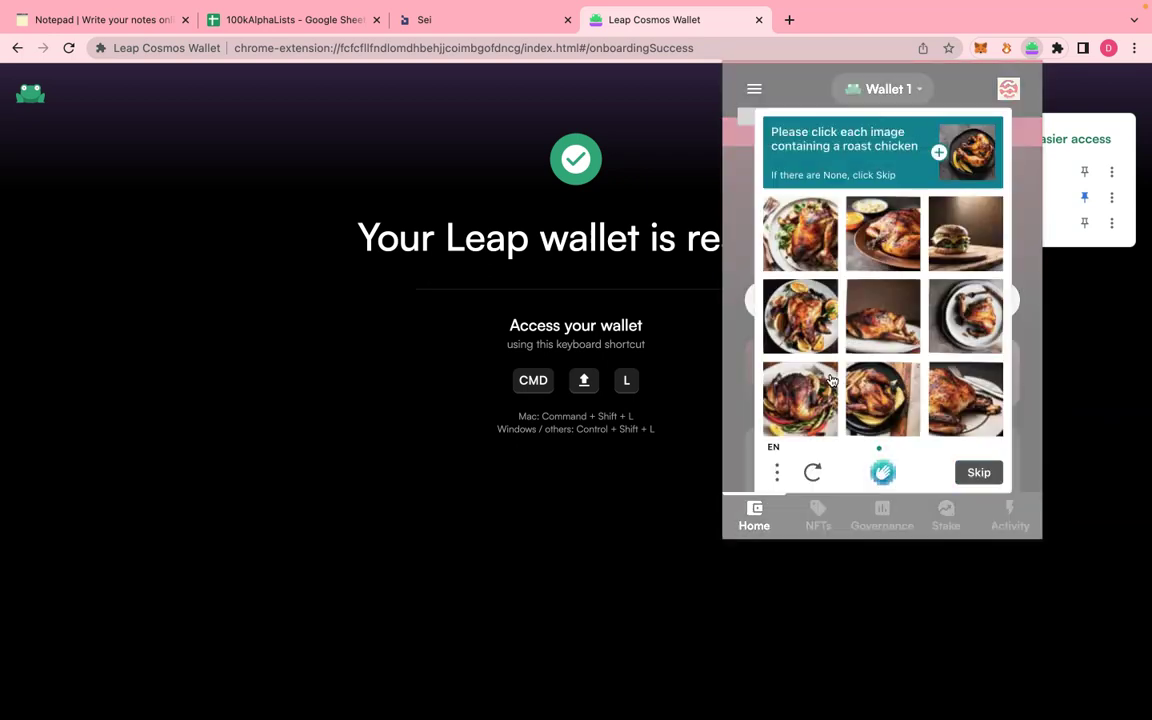
{"action": "left_click", "coordinate": [817, 240]}
{"action": "left_click", "coordinate": [800, 316]}
{"action": "left_click", "coordinate": [882, 316]}
{"action": "left_click", "coordinate": [857, 390]}
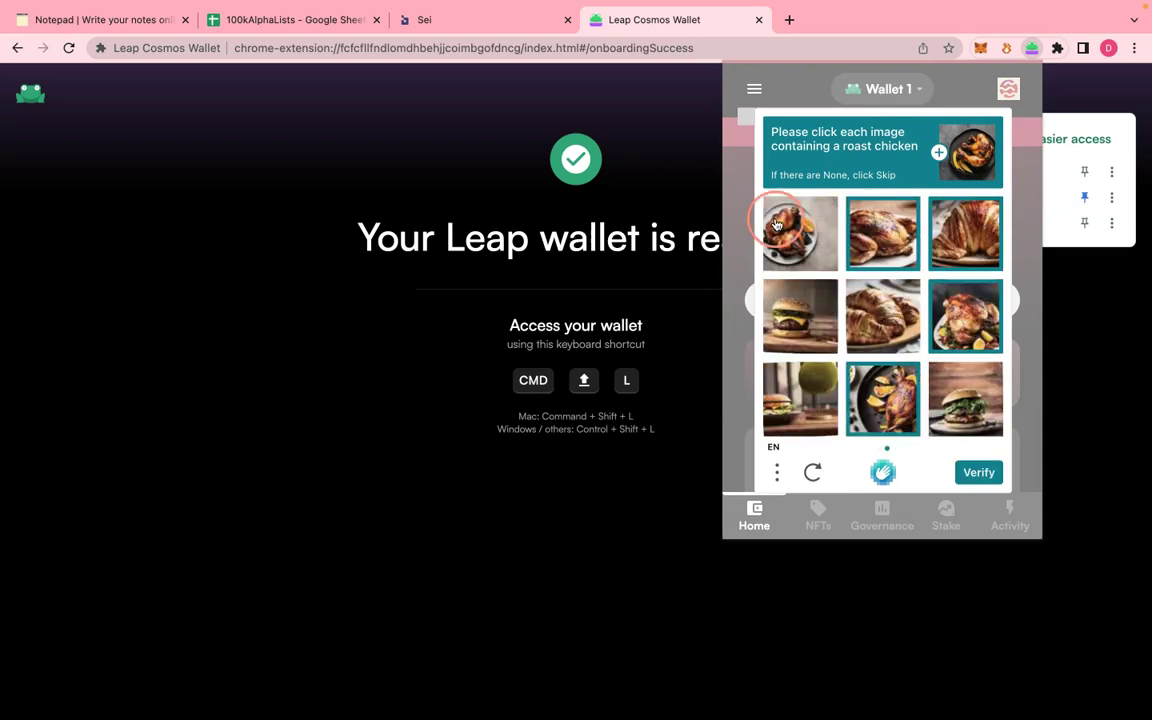
{"action": "left_click", "coordinate": [977, 472]}
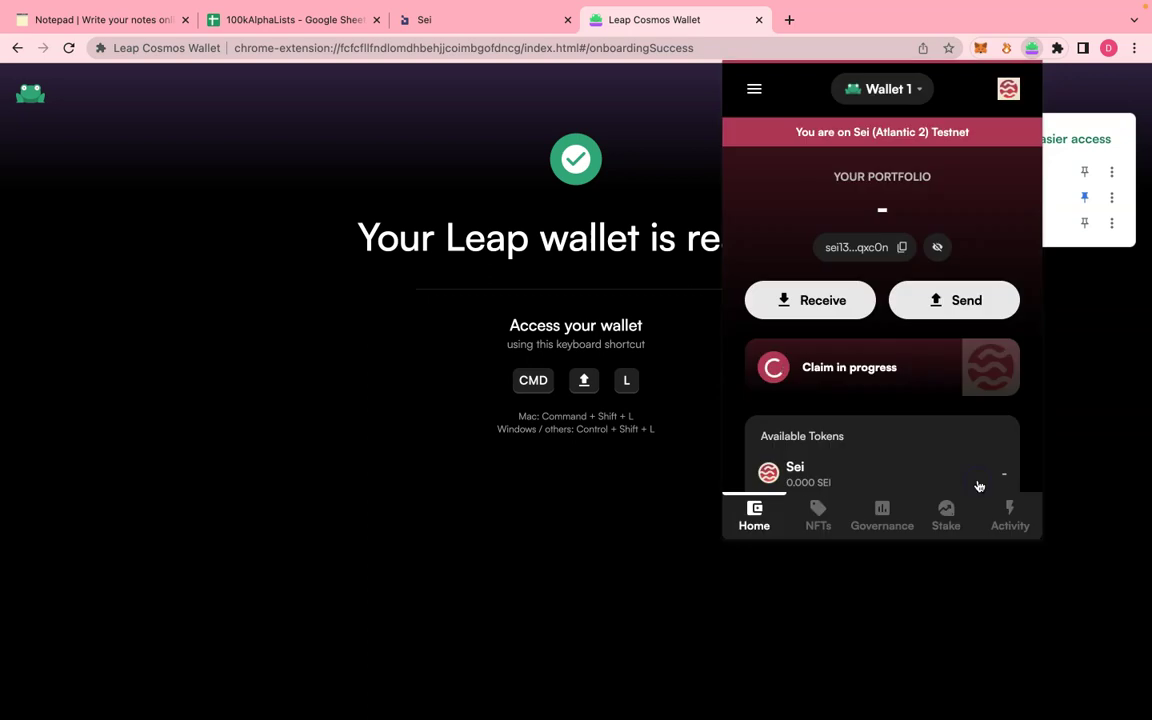
{"action": "left_click", "coordinate": [887, 475]}
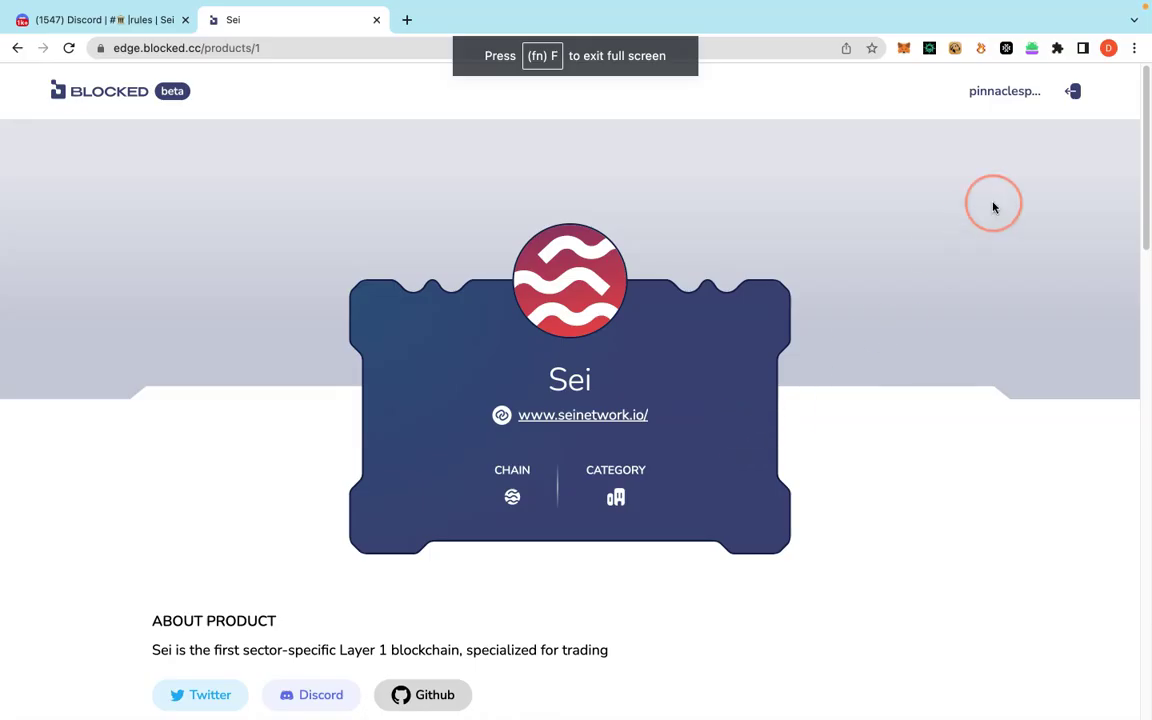
Close the Leap wallet popup and scroll down Blocked's Sei page
{"action": "left_click", "coordinate": [1030, 50]}
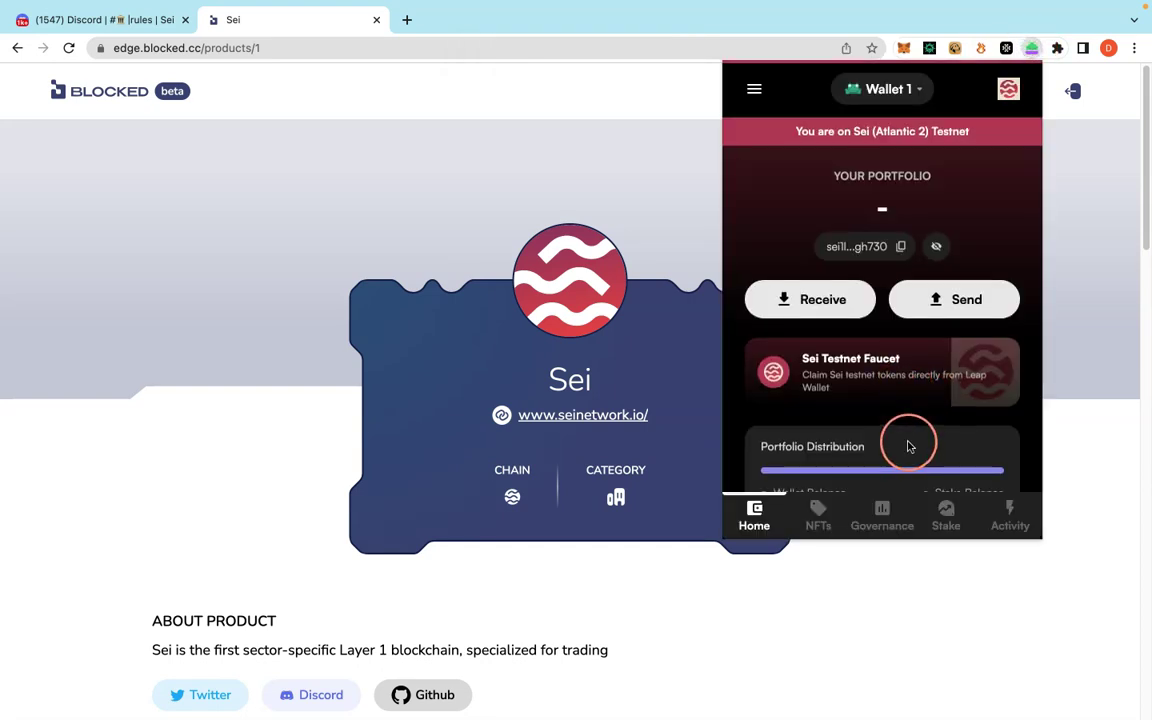
{"action": "scroll", "coordinate": [910, 440], "scroll_direction": "down", "scroll_amount": 2}
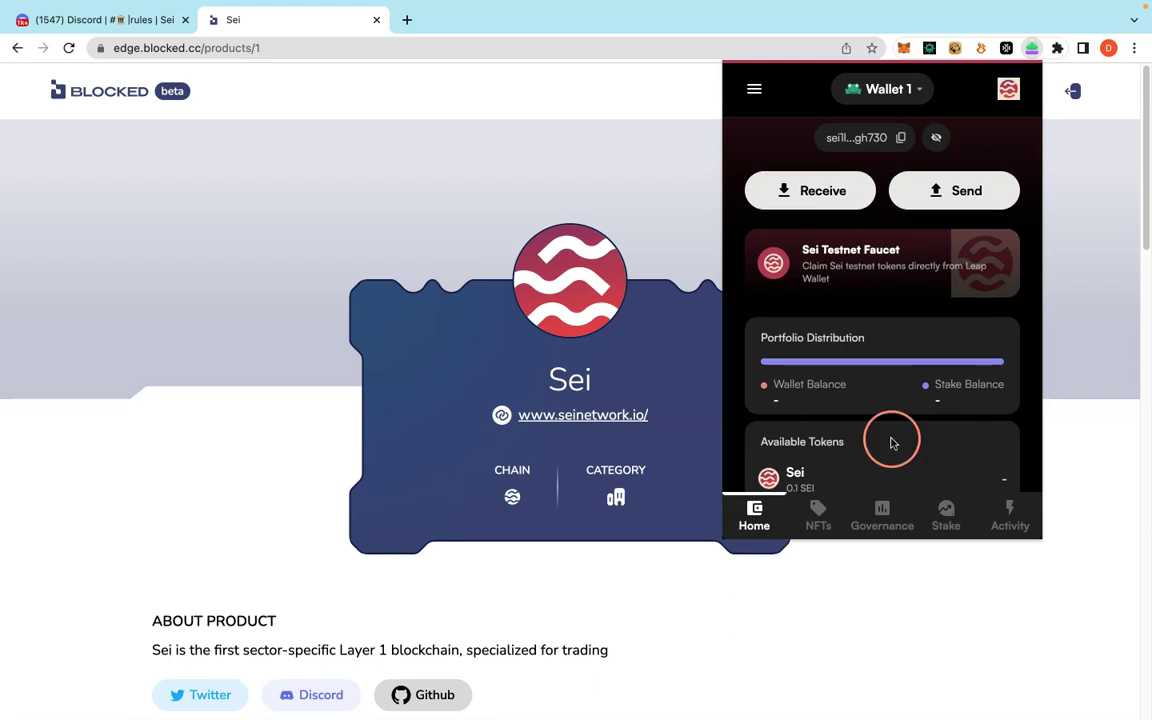
{"action": "left_click", "coordinate": [497, 196]}
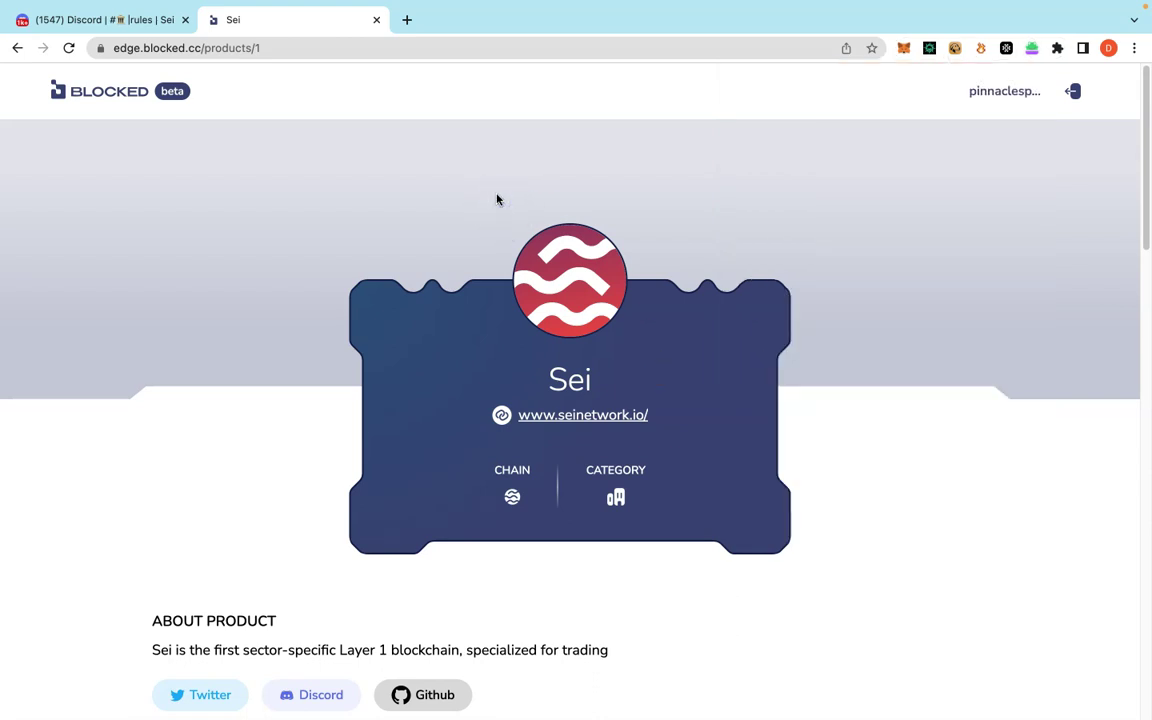
{"action": "scroll", "coordinate": [805, 386], "scroll_direction": "down", "scroll_amount": 1}
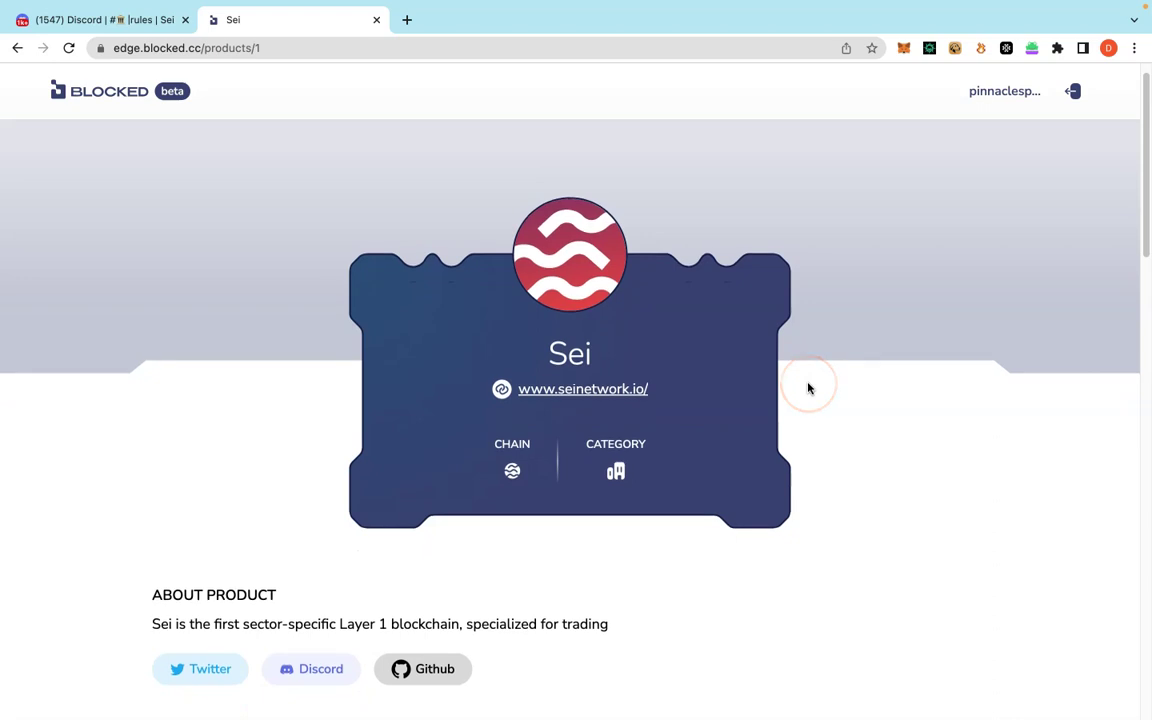
{"action": "scroll", "coordinate": [750, 383], "scroll_direction": "down", "scroll_amount": 5}
{"action": "scroll", "coordinate": [661, 391], "scroll_direction": "down", "scroll_amount": 4}
{"action": "scroll", "coordinate": [612, 395], "scroll_direction": "down", "scroll_amount": 1}
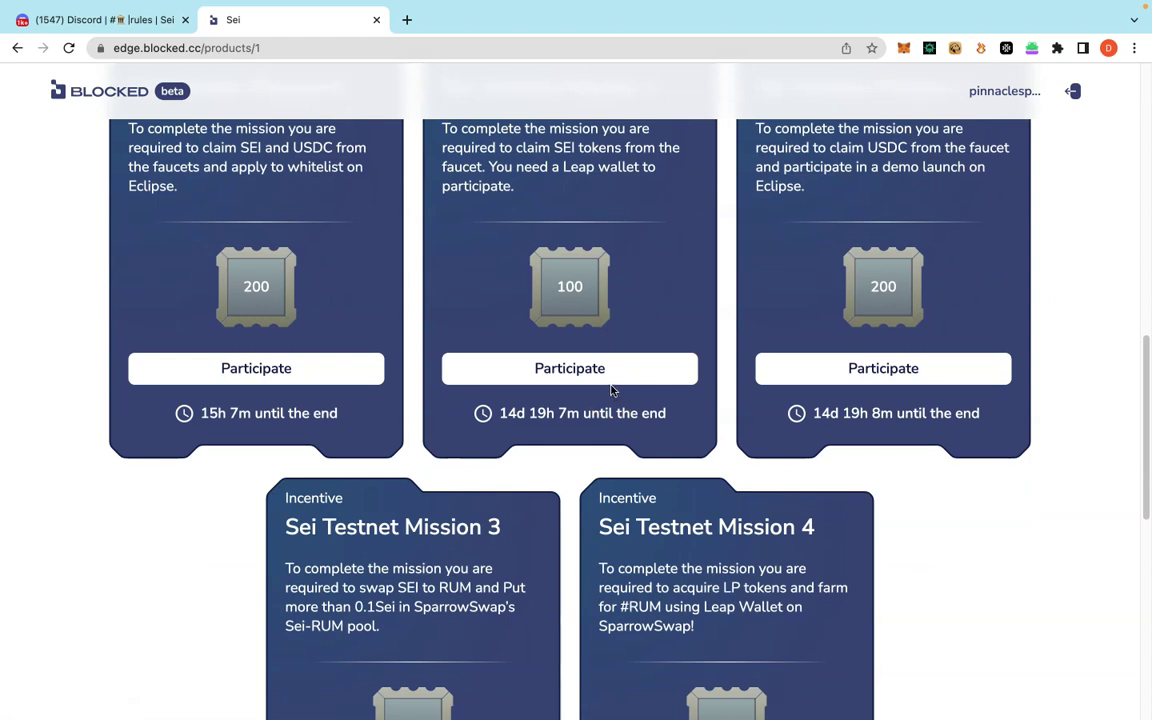
Locate the Incentives section listing Sei Testnet Missions 1 through 5
{"action": "scroll", "coordinate": [612, 390], "scroll_direction": "up", "scroll_amount": 1}
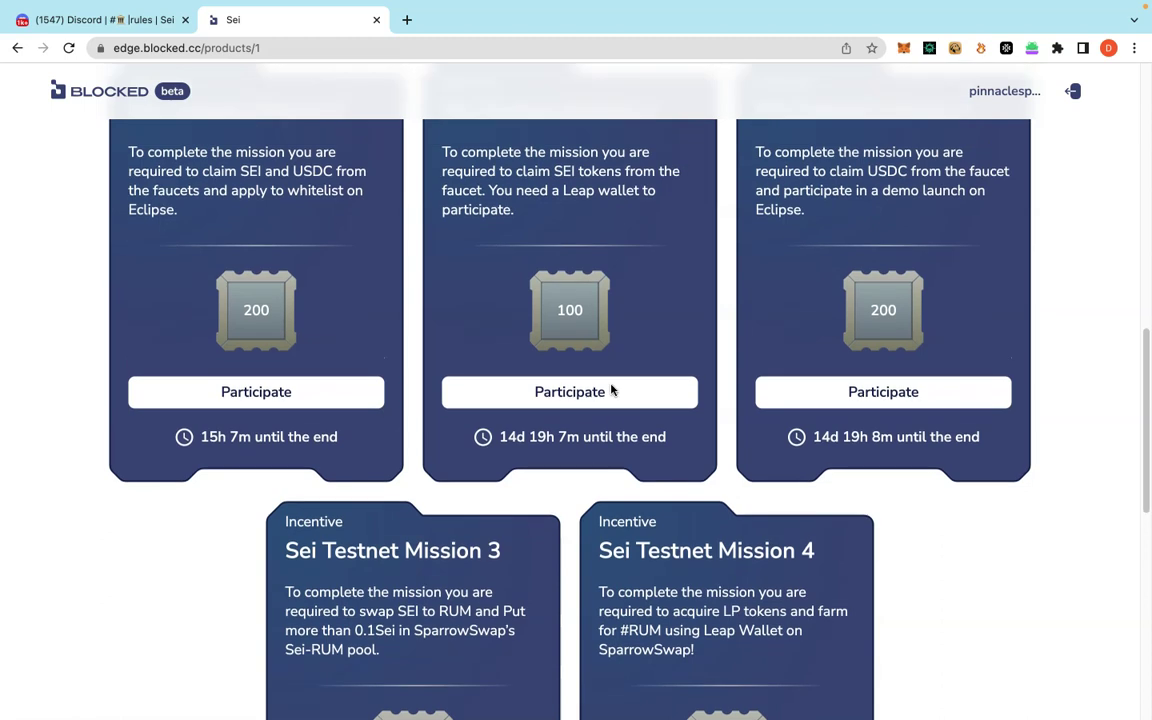
{"action": "scroll", "coordinate": [612, 390], "scroll_direction": "up", "scroll_amount": 1}
{"action": "scroll", "coordinate": [612, 390], "scroll_direction": "up", "scroll_amount": 1}
{"action": "scroll", "coordinate": [612, 390], "scroll_direction": "up", "scroll_amount": 1}
{"action": "scroll", "coordinate": [640, 405], "scroll_direction": "down", "scroll_amount": 2}
{"action": "scroll", "coordinate": [650, 425], "scroll_direction": "down", "scroll_amount": 2}
{"action": "scroll", "coordinate": [792, 390], "scroll_direction": "up", "scroll_amount": 2}
{"action": "scroll", "coordinate": [792, 390], "scroll_direction": "down", "scroll_amount": 1}
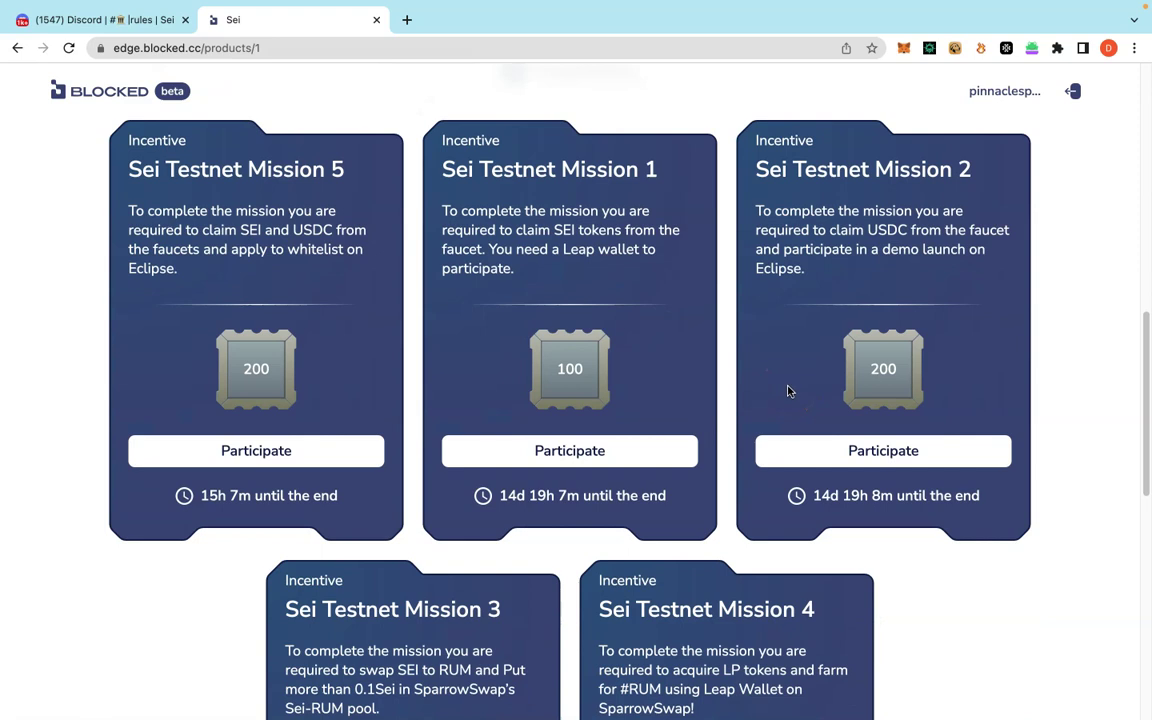
{"action": "scroll", "coordinate": [586, 380], "scroll_direction": "down", "scroll_amount": 1}
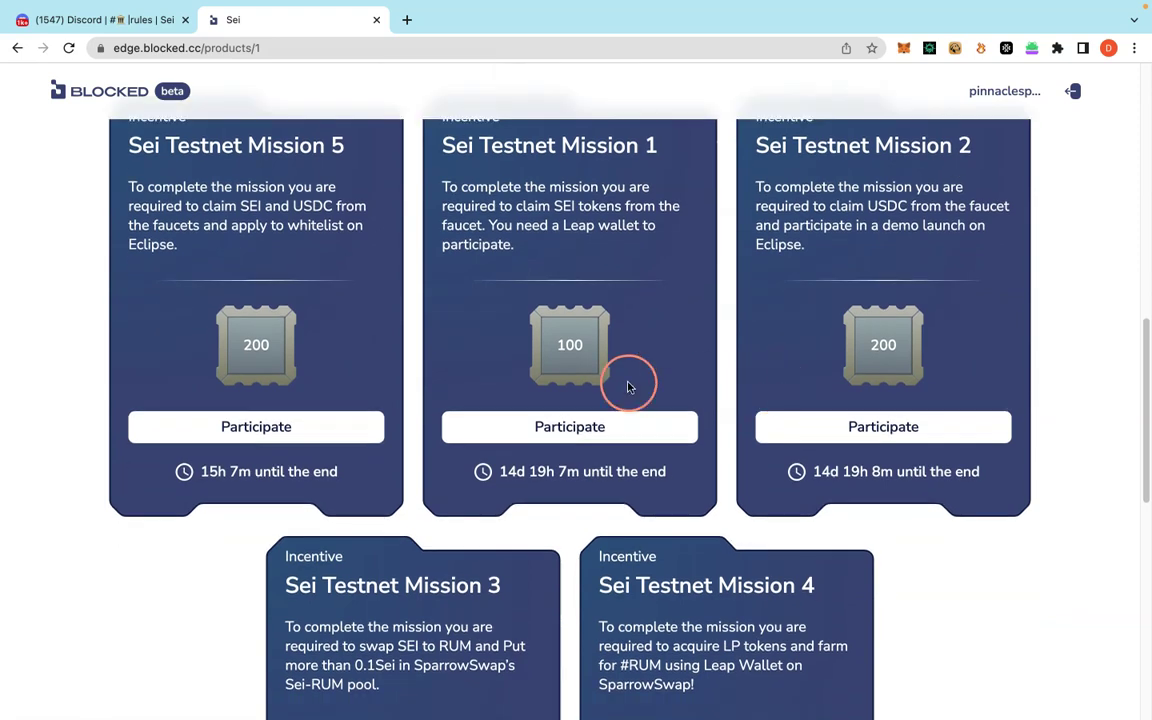
{"action": "scroll", "coordinate": [588, 378], "scroll_direction": "up", "scroll_amount": 1}
{"action": "scroll", "coordinate": [591, 380], "scroll_direction": "down", "scroll_amount": 1}
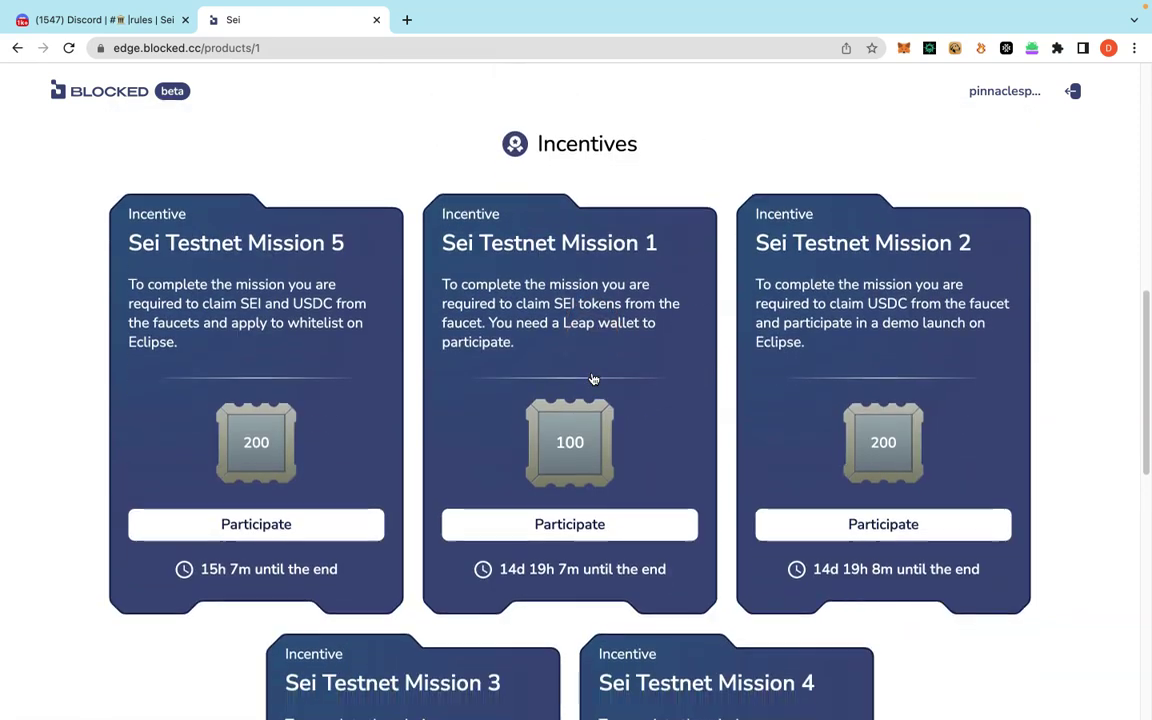
{"action": "scroll", "coordinate": [252, 462], "scroll_direction": "down", "scroll_amount": 1}
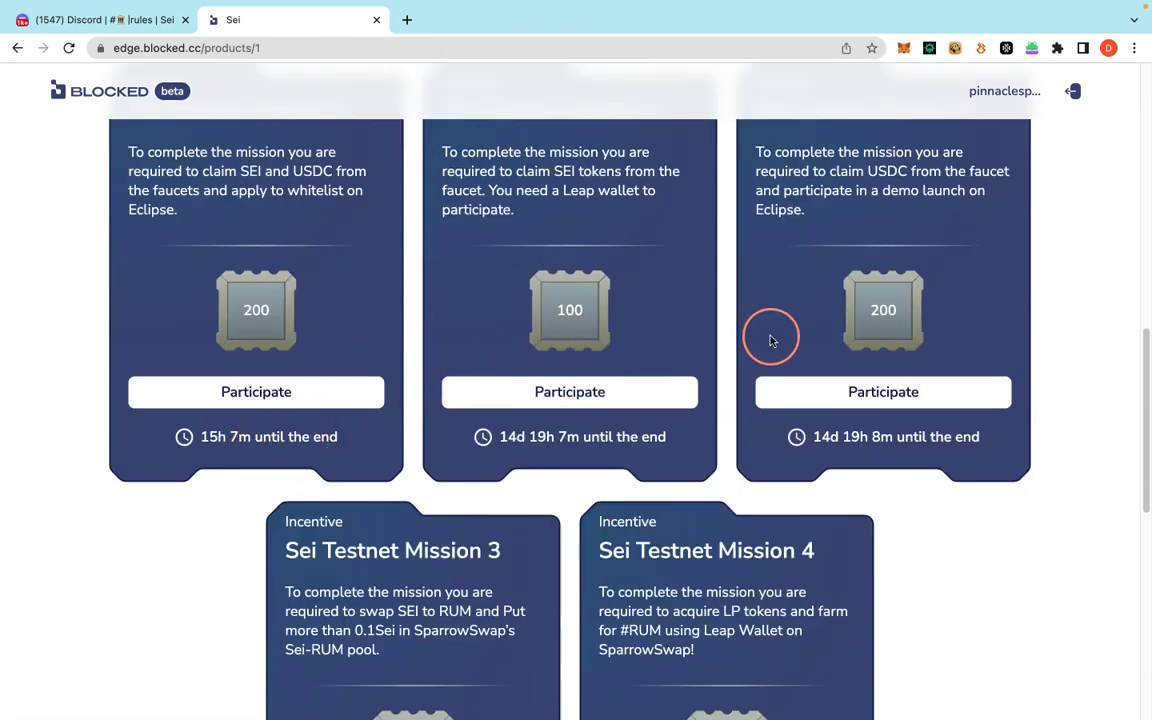
{"action": "scroll", "coordinate": [689, 378], "scroll_direction": "down", "scroll_amount": 1}
{"action": "scroll", "coordinate": [399, 400], "scroll_direction": "down", "scroll_amount": 1}
{"action": "scroll", "coordinate": [697, 402], "scroll_direction": "down", "scroll_amount": 1}
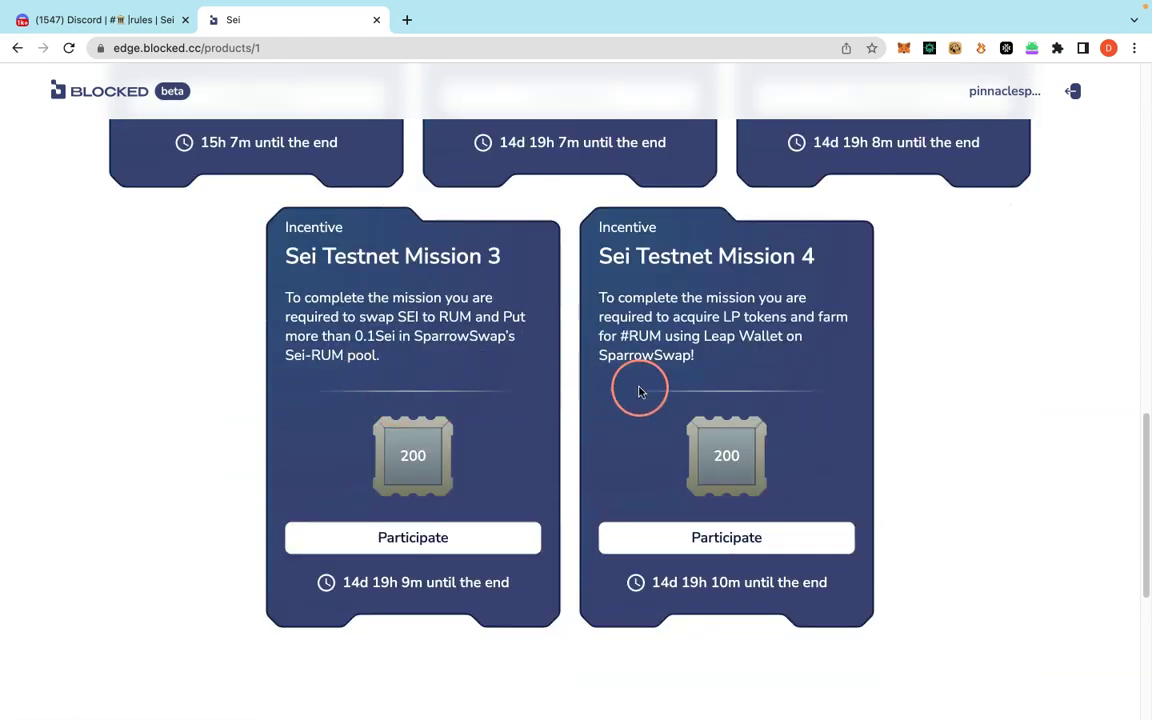
{"action": "scroll", "coordinate": [645, 389], "scroll_direction": "up", "scroll_amount": 1}
{"action": "scroll", "coordinate": [649, 389], "scroll_direction": "up", "scroll_amount": 2}
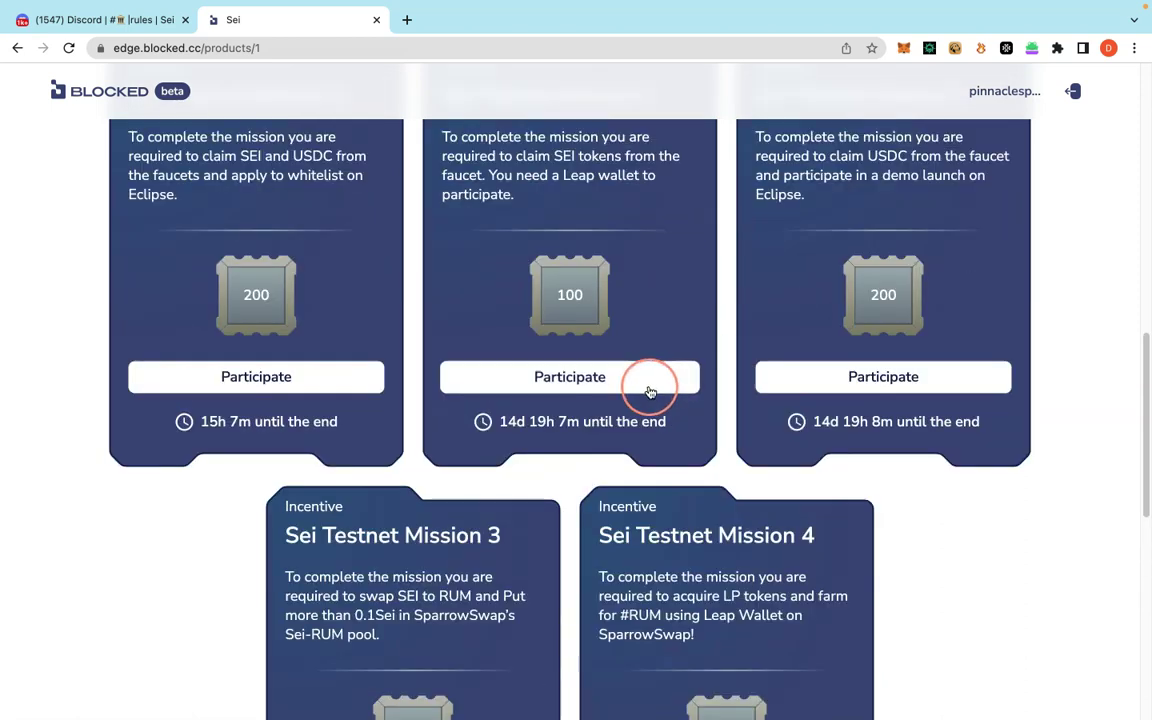
{"action": "scroll", "coordinate": [649, 393], "scroll_direction": "up", "scroll_amount": 1}
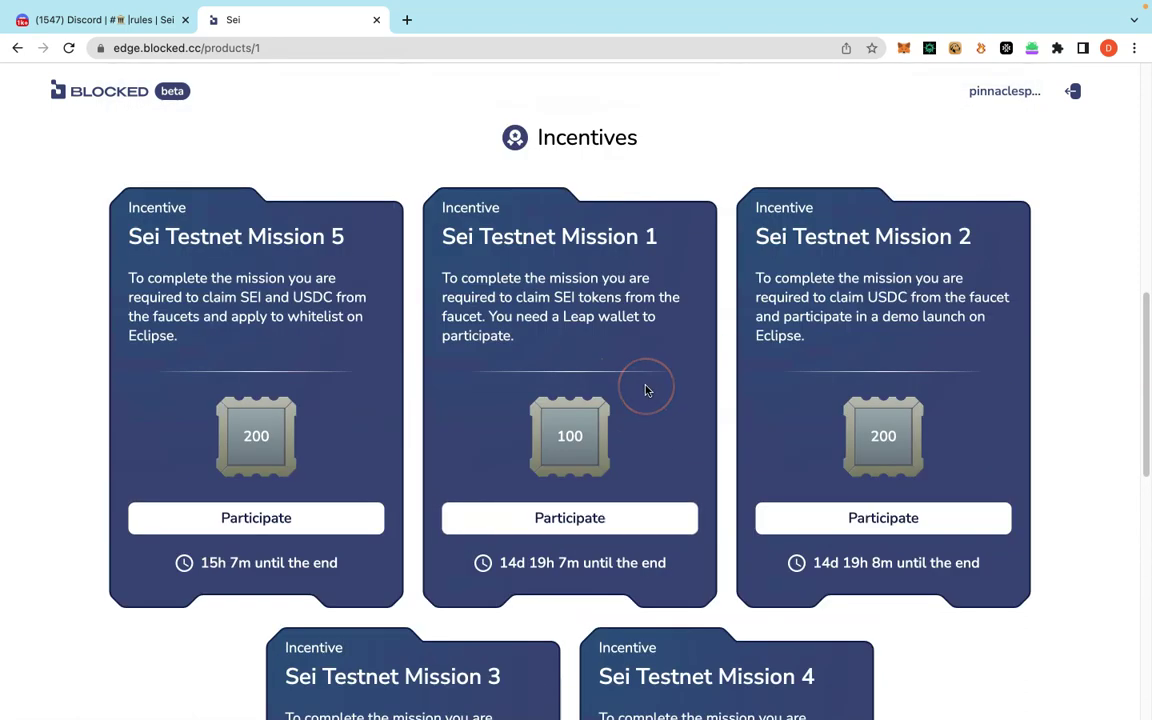
{"action": "scroll", "coordinate": [320, 325], "scroll_direction": "up", "scroll_amount": 1}
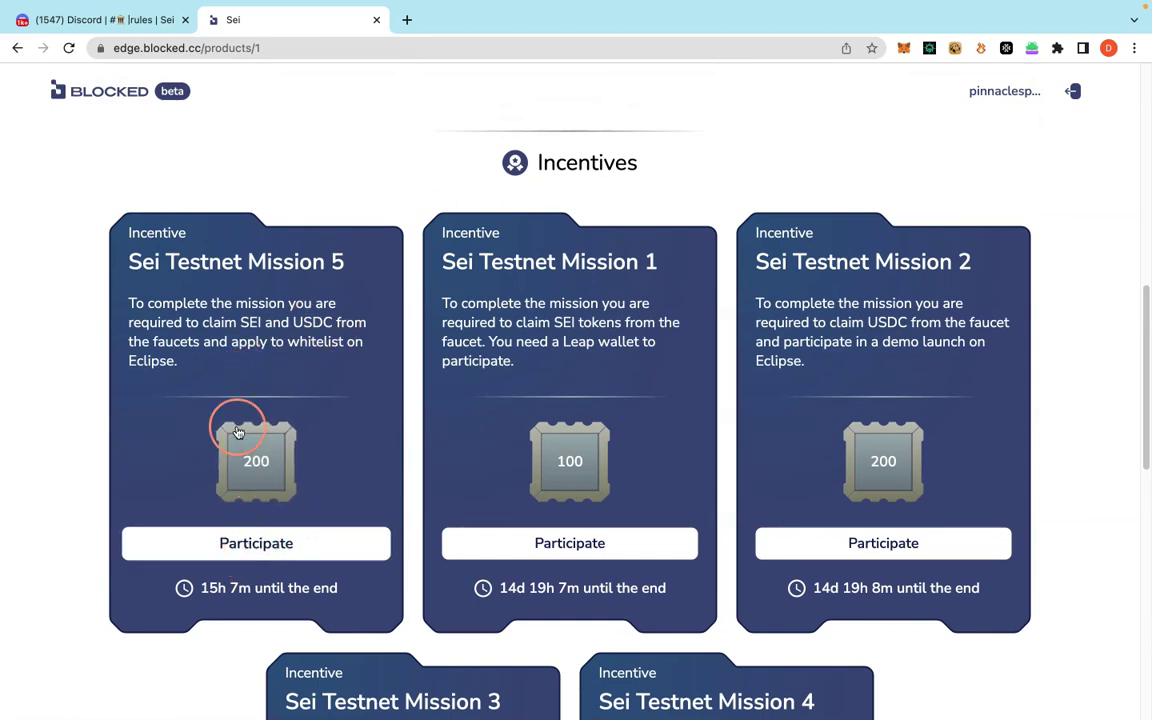
Start Mission 5, pass the 0.10 SEI balance check, and recheck to find 0.00 USDC
{"action": "left_click", "coordinate": [252, 543]}
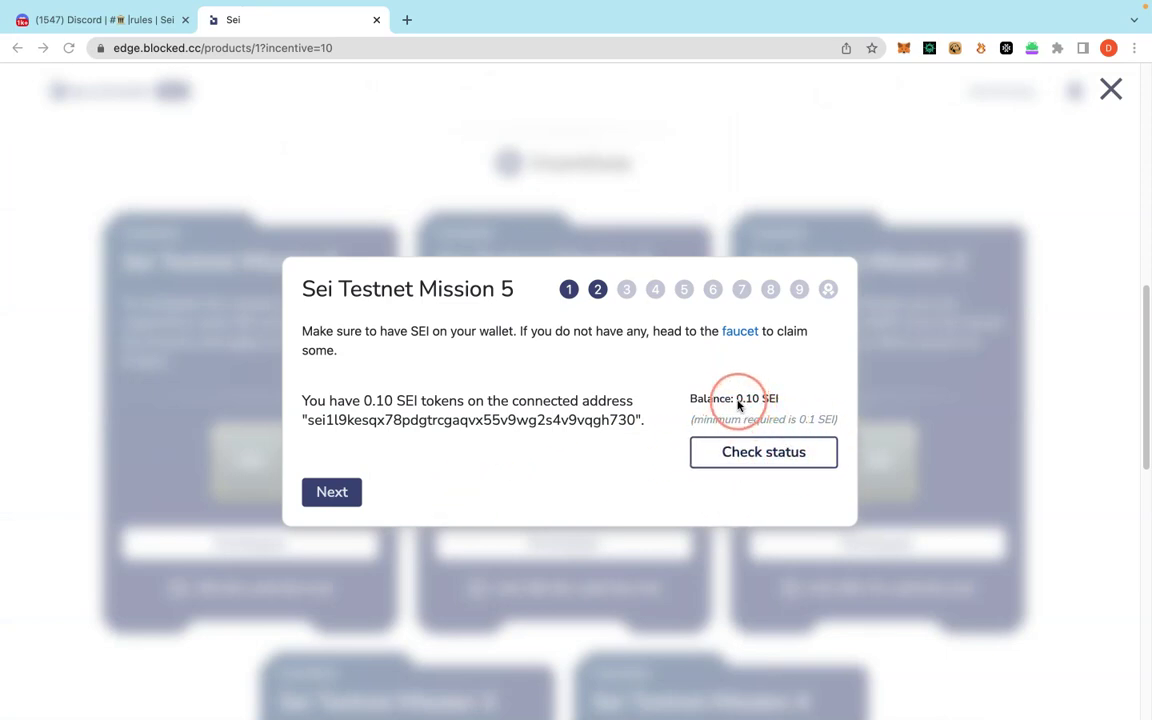
{"action": "left_click_drag", "start_coordinate": [737, 399], "coordinate": [771, 399]}
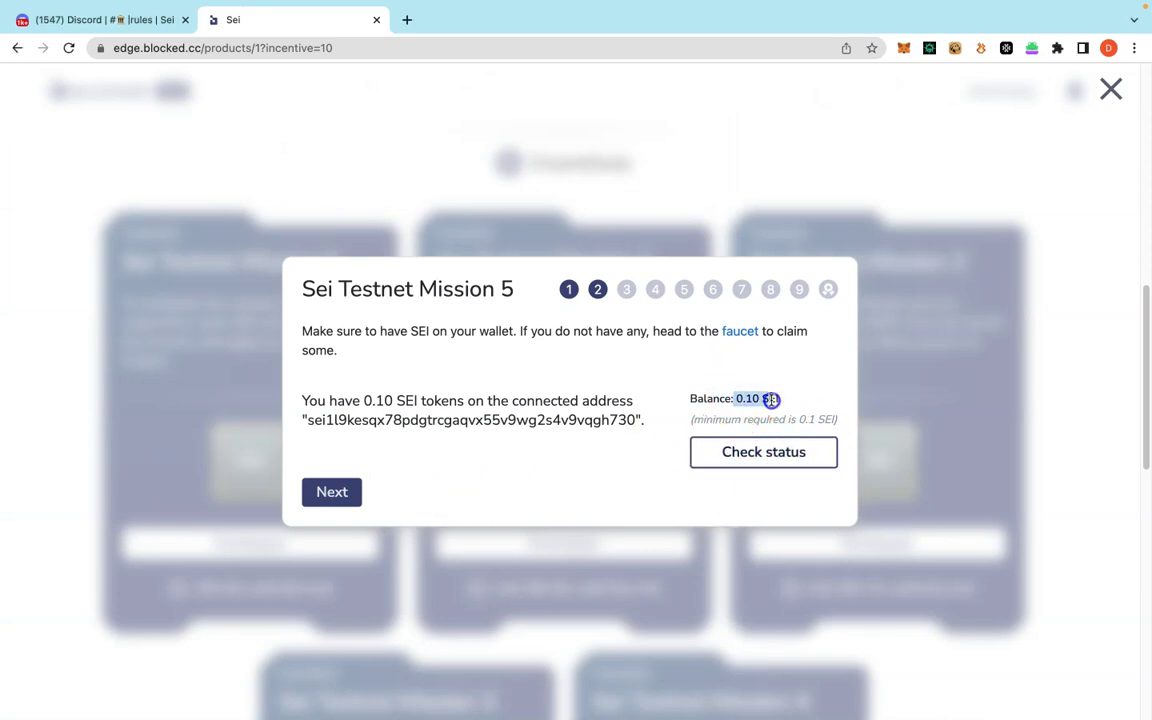
{"action": "left_click", "coordinate": [341, 493]}
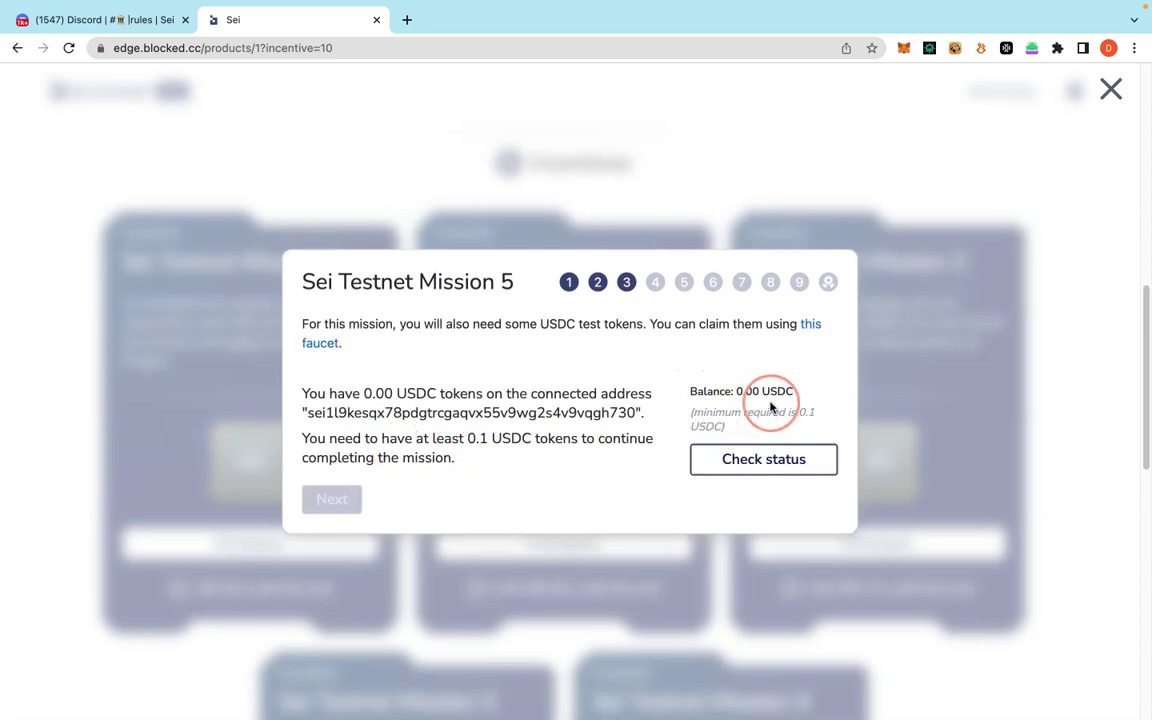
{"action": "left_click", "coordinate": [762, 462]}
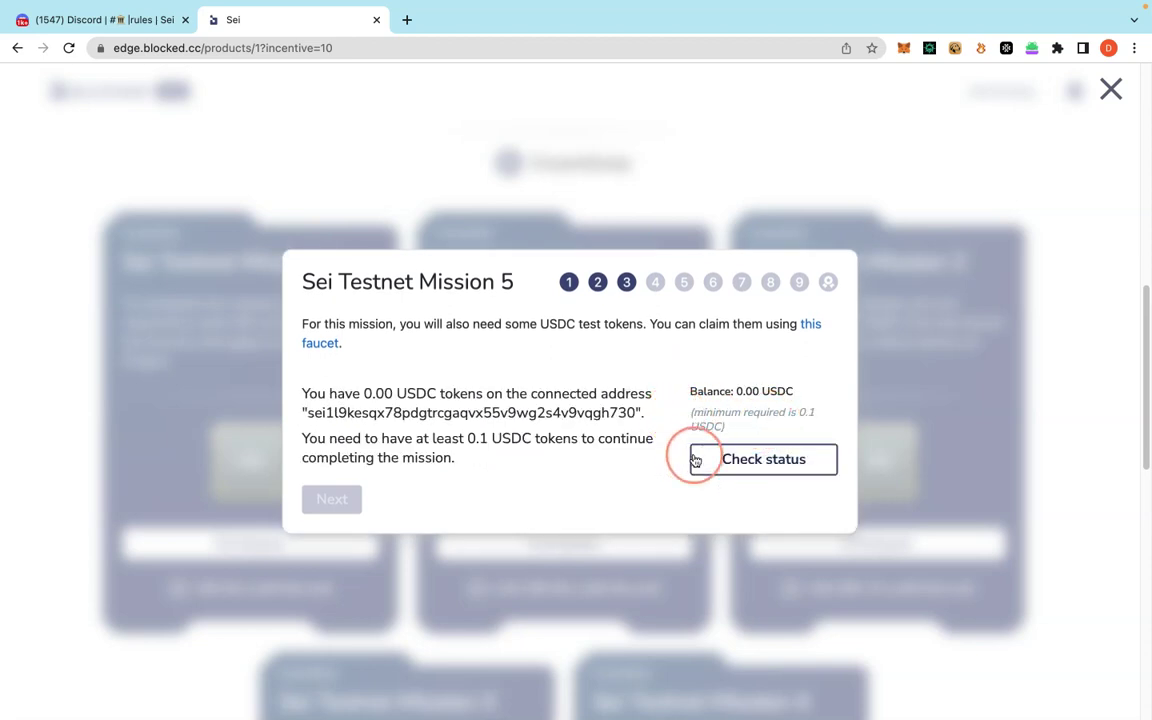
{"action": "left_click_drag", "start_coordinate": [737, 392], "coordinate": [789, 391]}
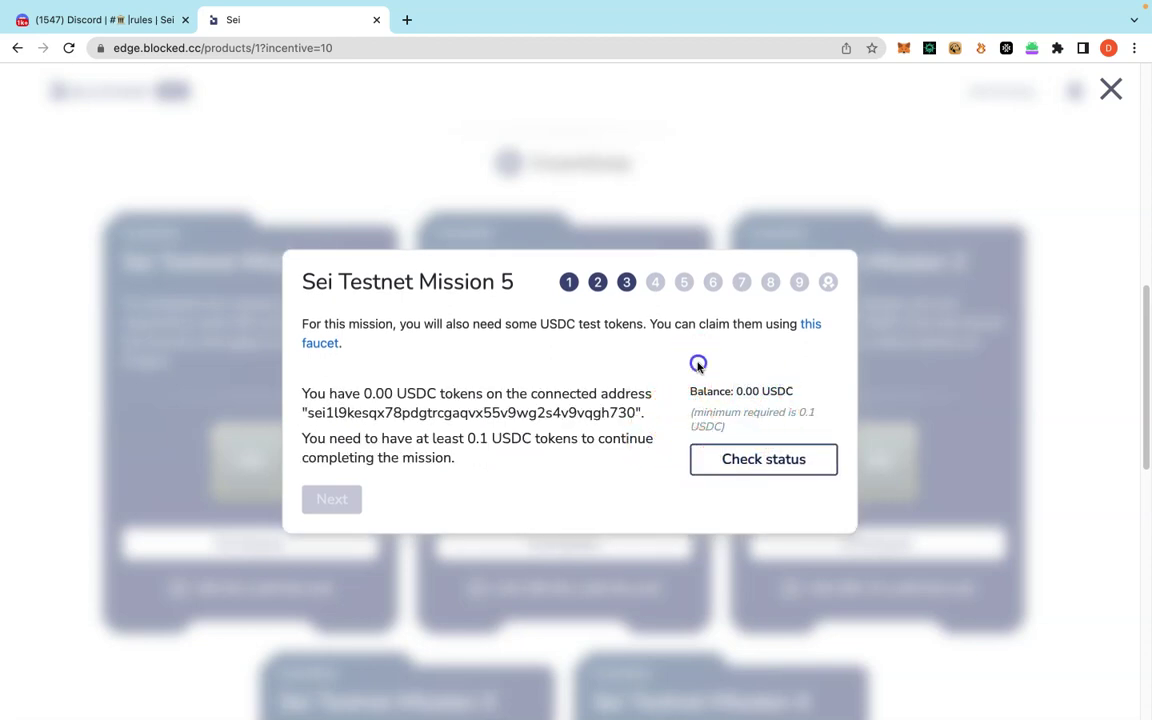
Connect the Leap wallet to the USDC Faucet and request 100 testnet USDC
{"action": "left_click", "coordinate": [807, 326]}
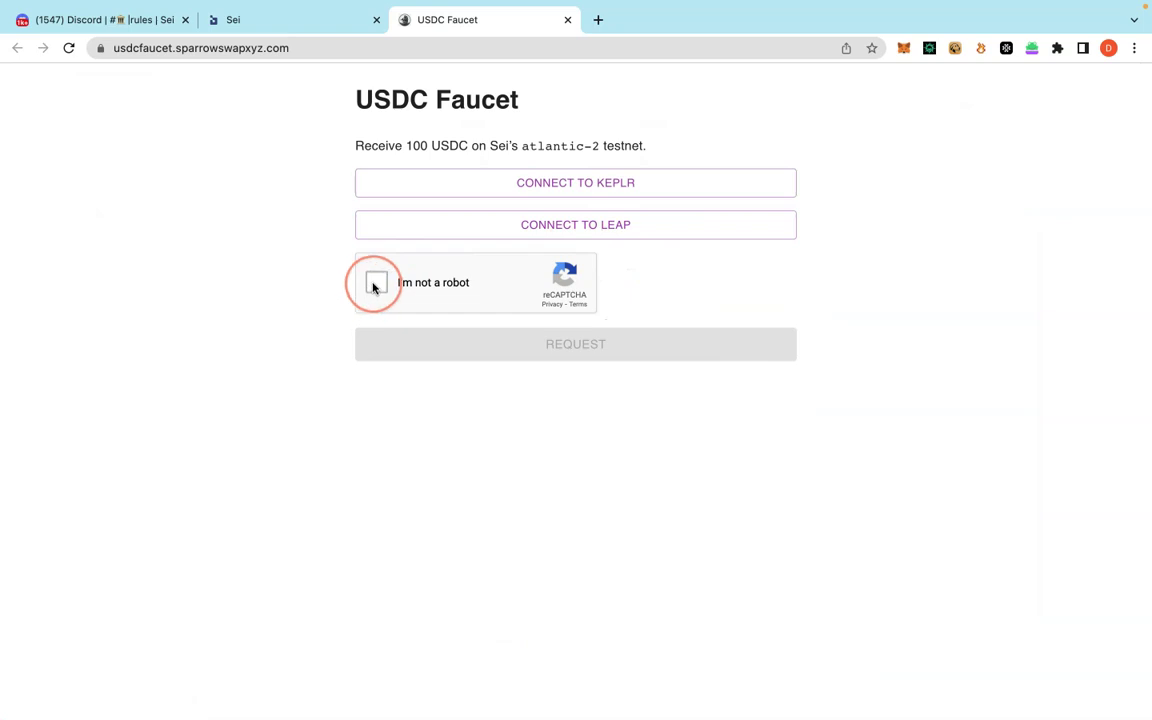
{"action": "left_click", "coordinate": [573, 226]}
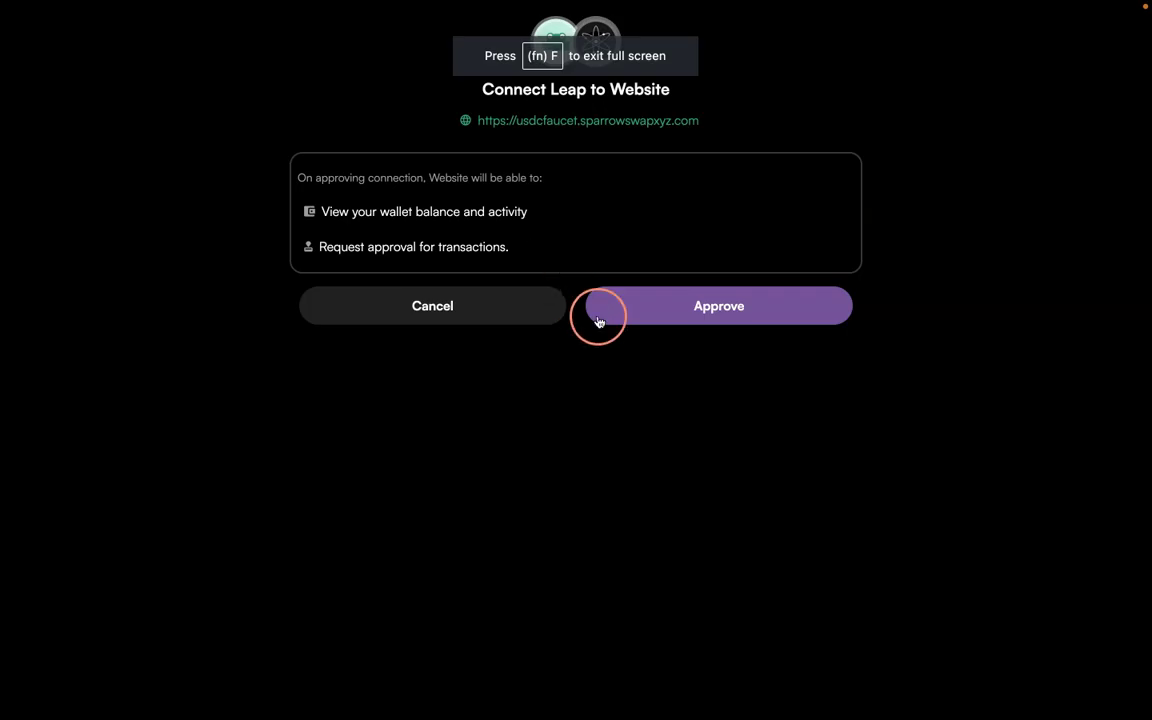
{"action": "left_click", "coordinate": [702, 318]}
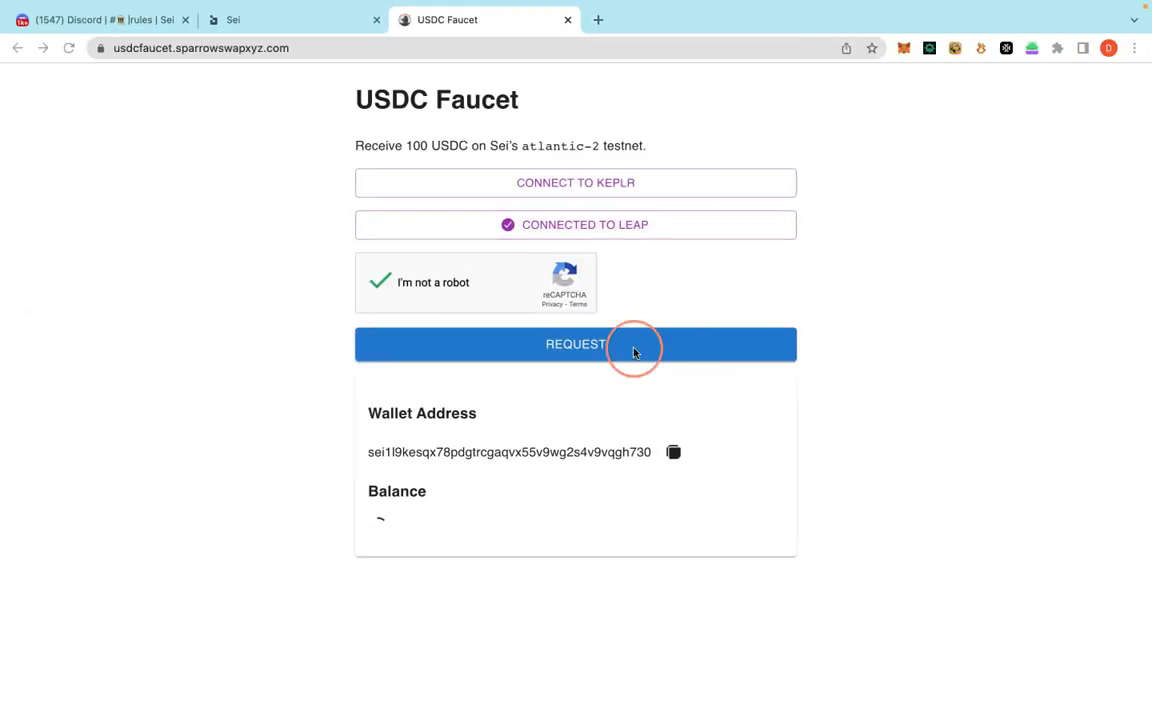
{"action": "left_click", "coordinate": [555, 345]}
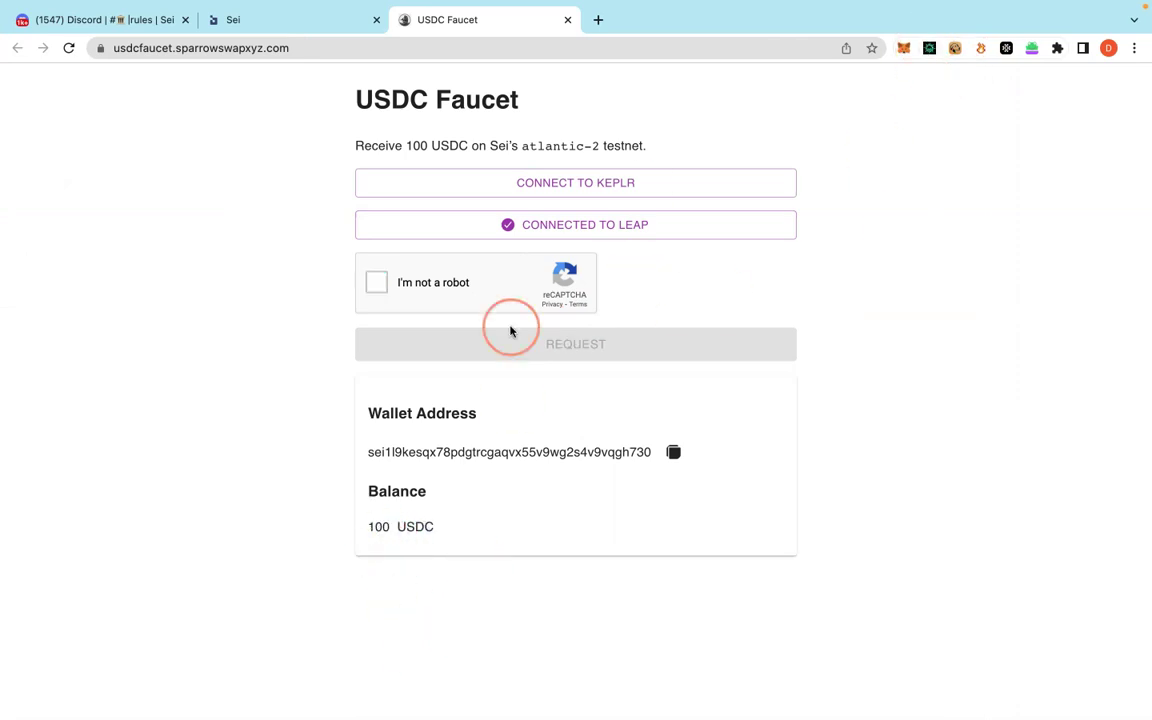
Recheck Mission 5 to confirm the 100 USDC balance, advance to step 4, and open Eclipse Pad
{"action": "left_click", "coordinate": [566, 20]}
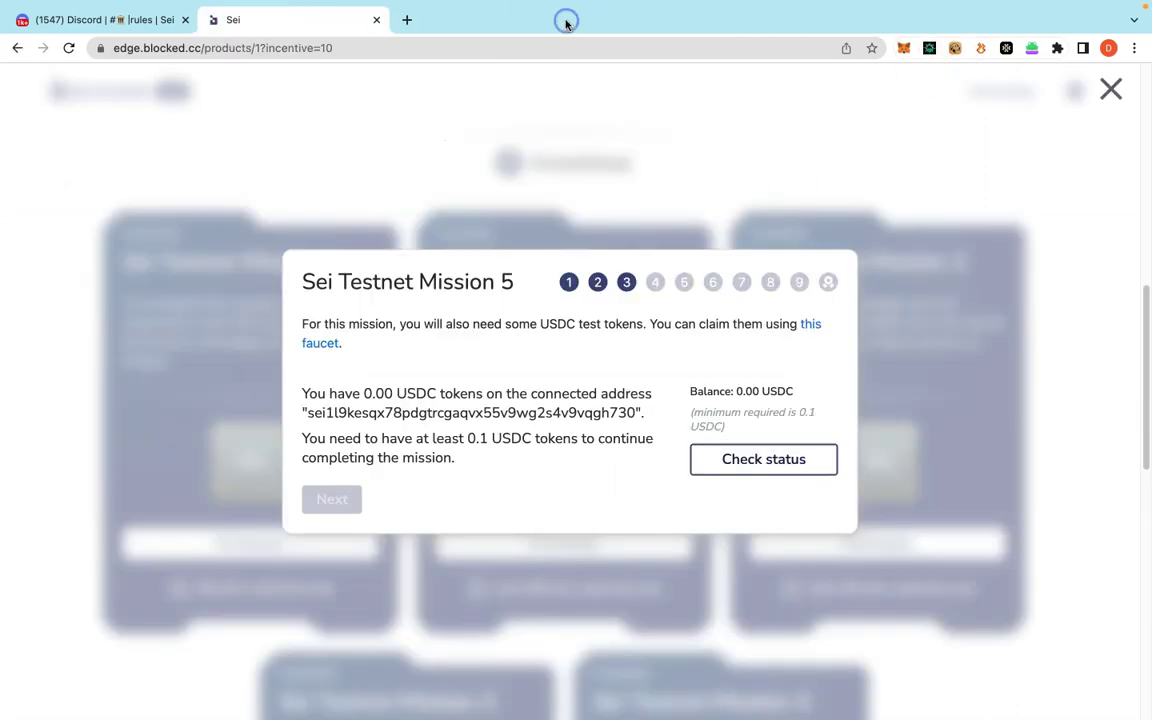
{"action": "left_click", "coordinate": [743, 460]}
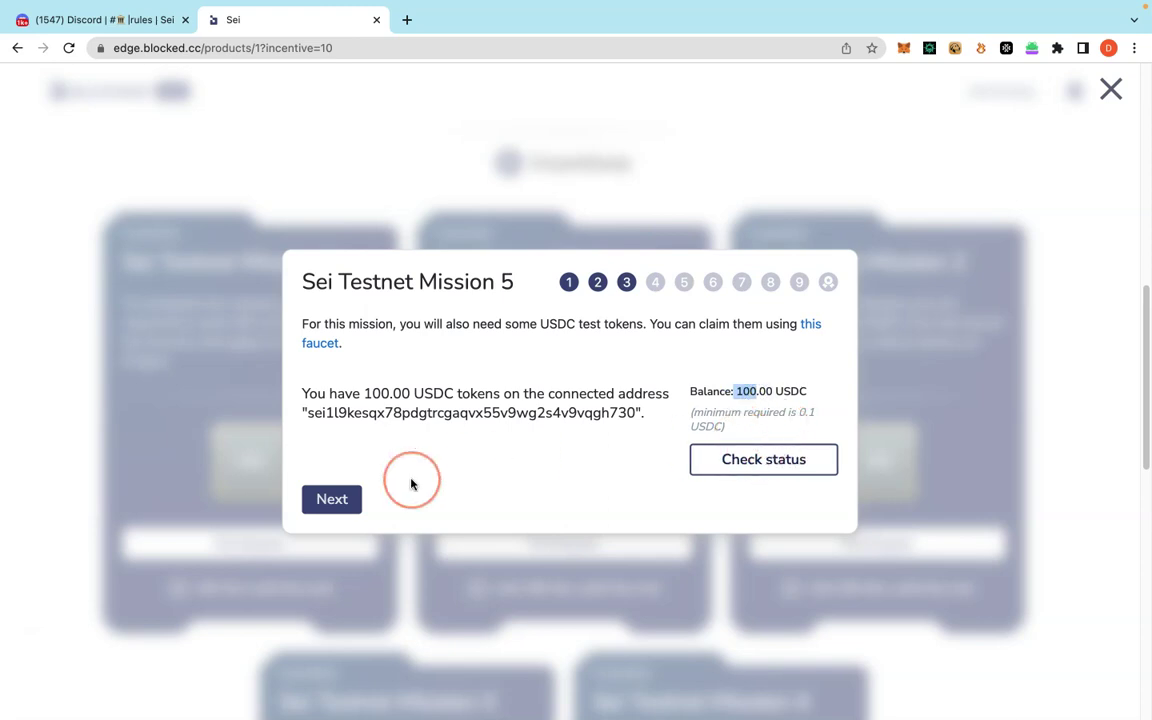
{"action": "left_click", "coordinate": [328, 500]}
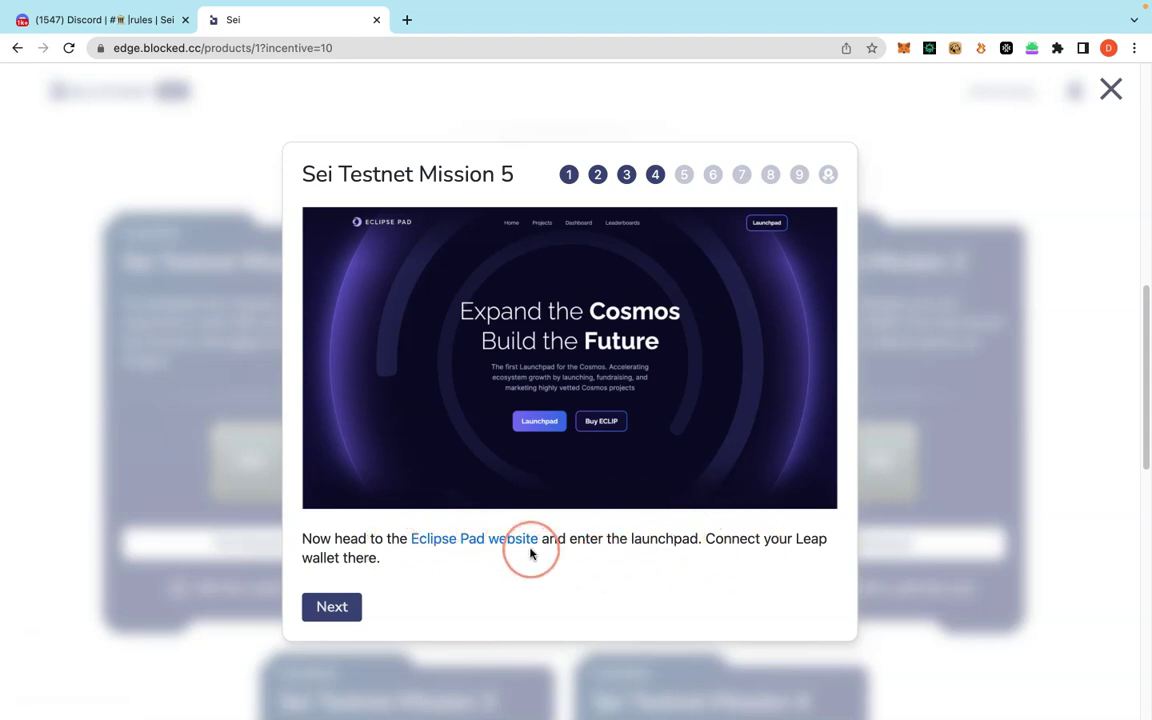
{"action": "left_click", "coordinate": [469, 541]}
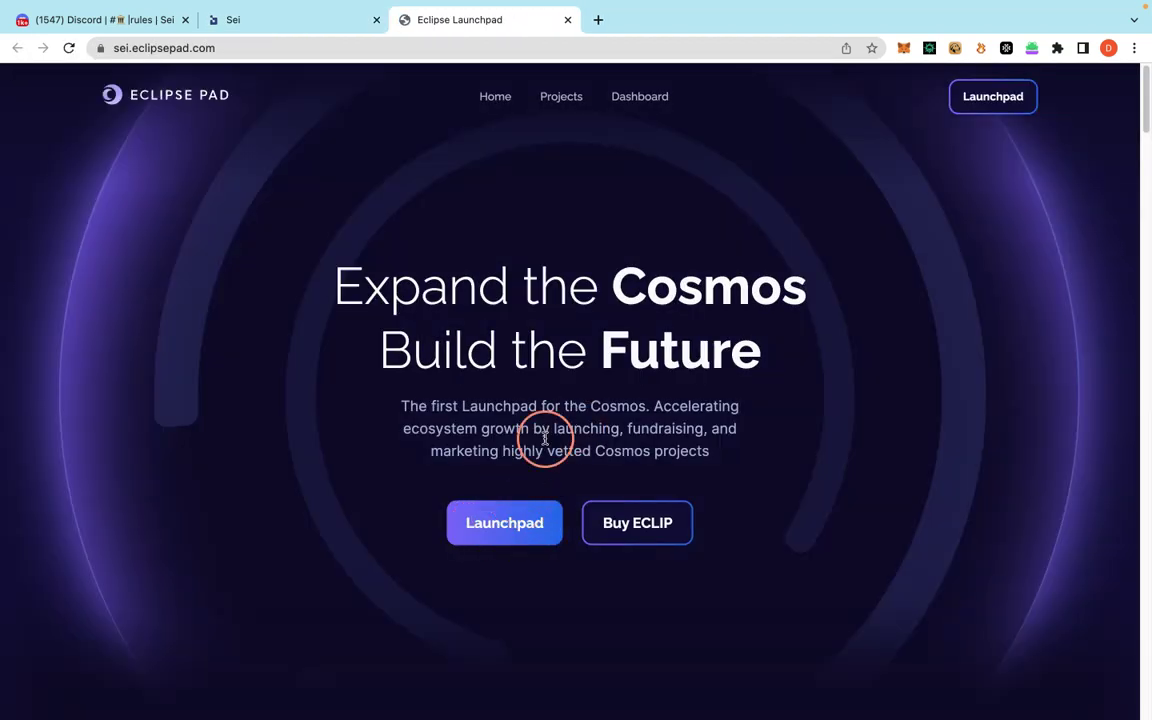
Open Eclipse Pad's Live Projects launchpad and begin connecting the Leap wallet
{"action": "left_click", "coordinate": [502, 503]}
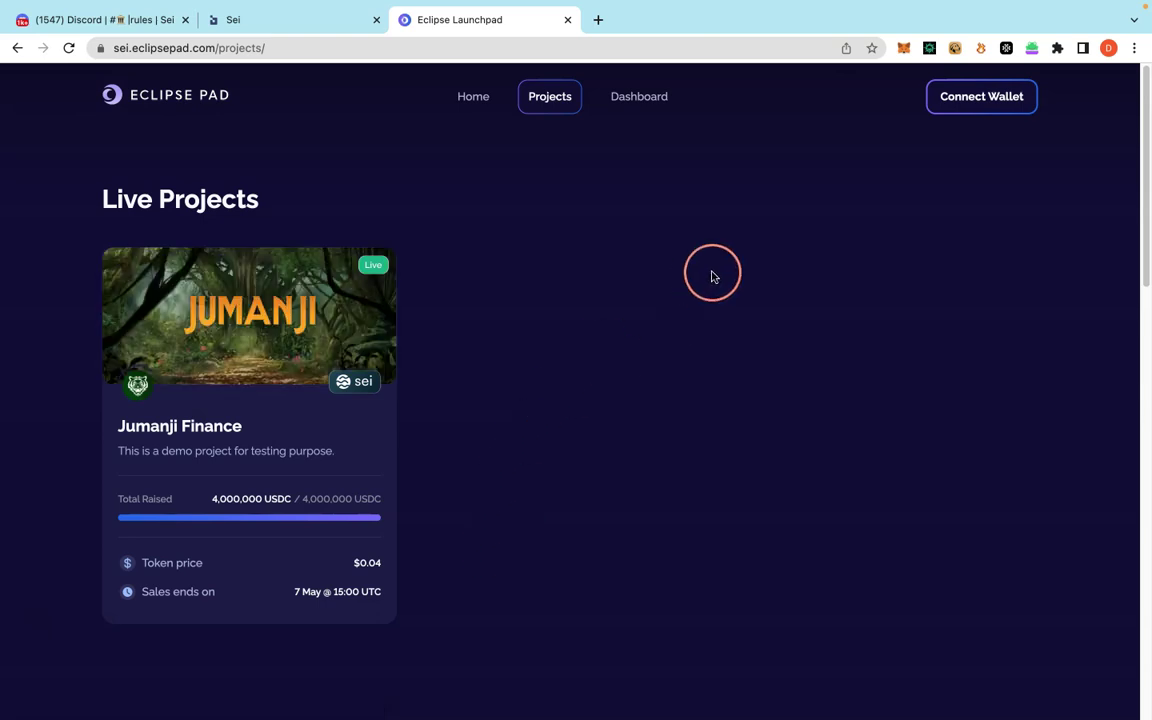
{"action": "left_click", "coordinate": [972, 101]}
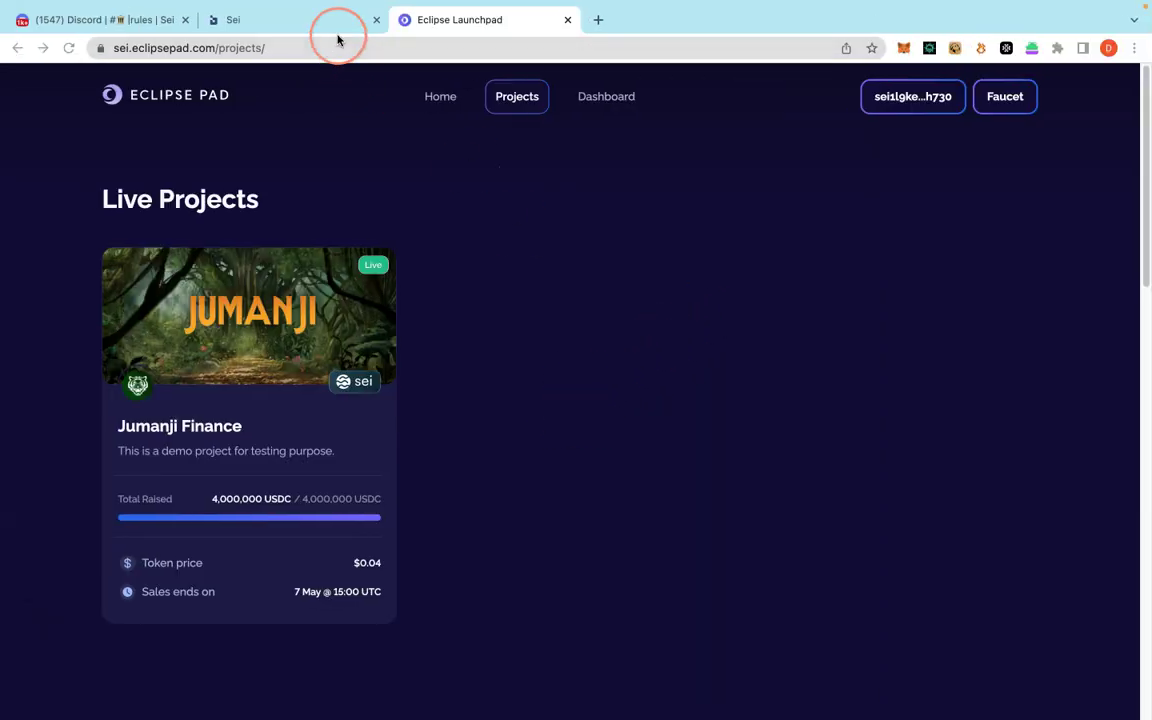
Close Eclipse Pad and advance Mission 5 to step 5, the High Noon whitelisting step
{"action": "left_click", "coordinate": [566, 20]}
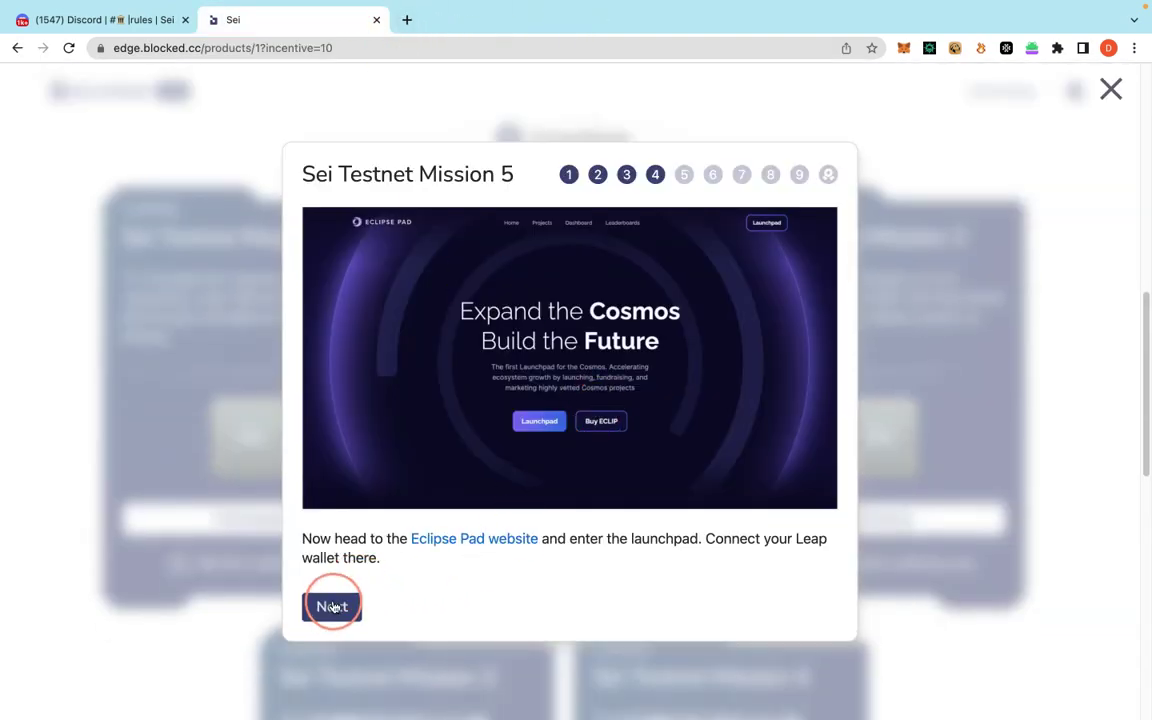
{"action": "left_click", "coordinate": [333, 607]}
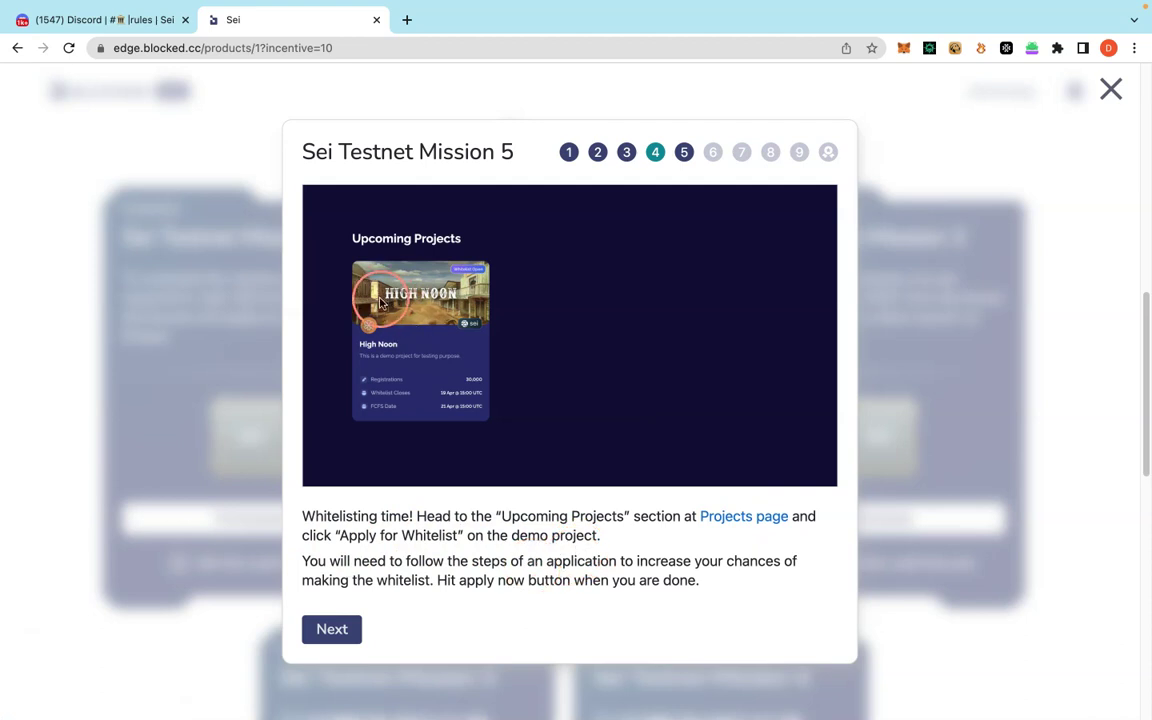
Open the High Noon demo project page, connect the wallet, and scroll to its whitelist section
{"action": "left_click", "coordinate": [734, 518]}
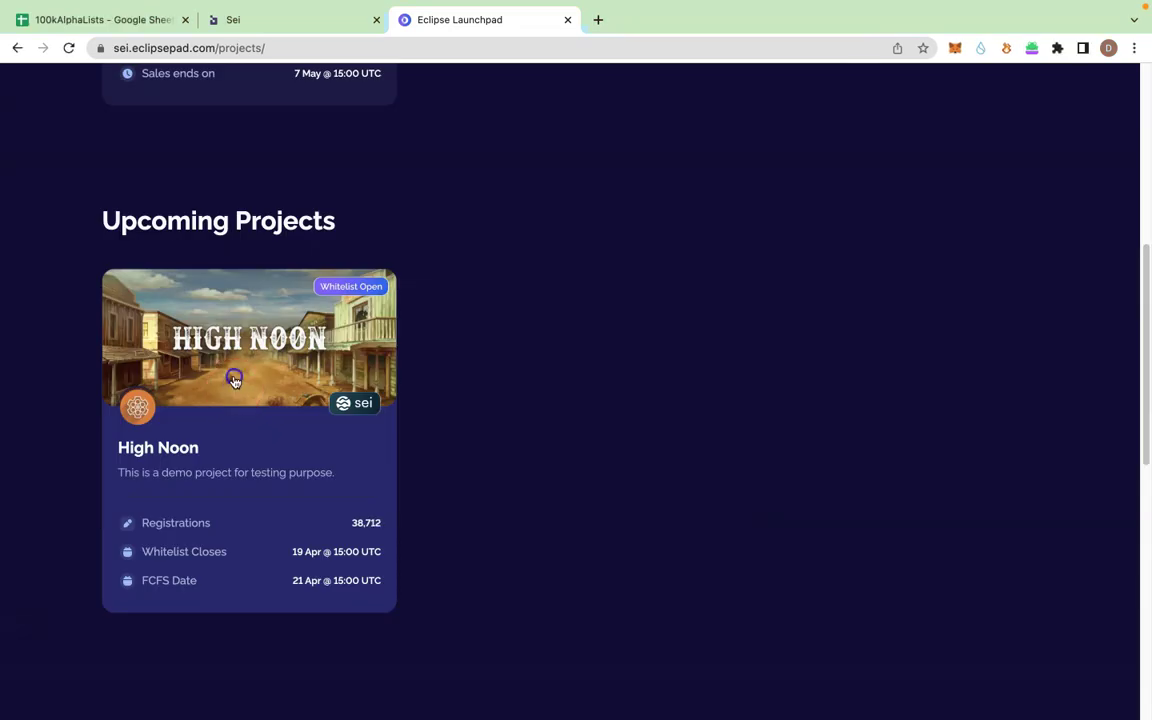
{"action": "left_click", "coordinate": [234, 380]}
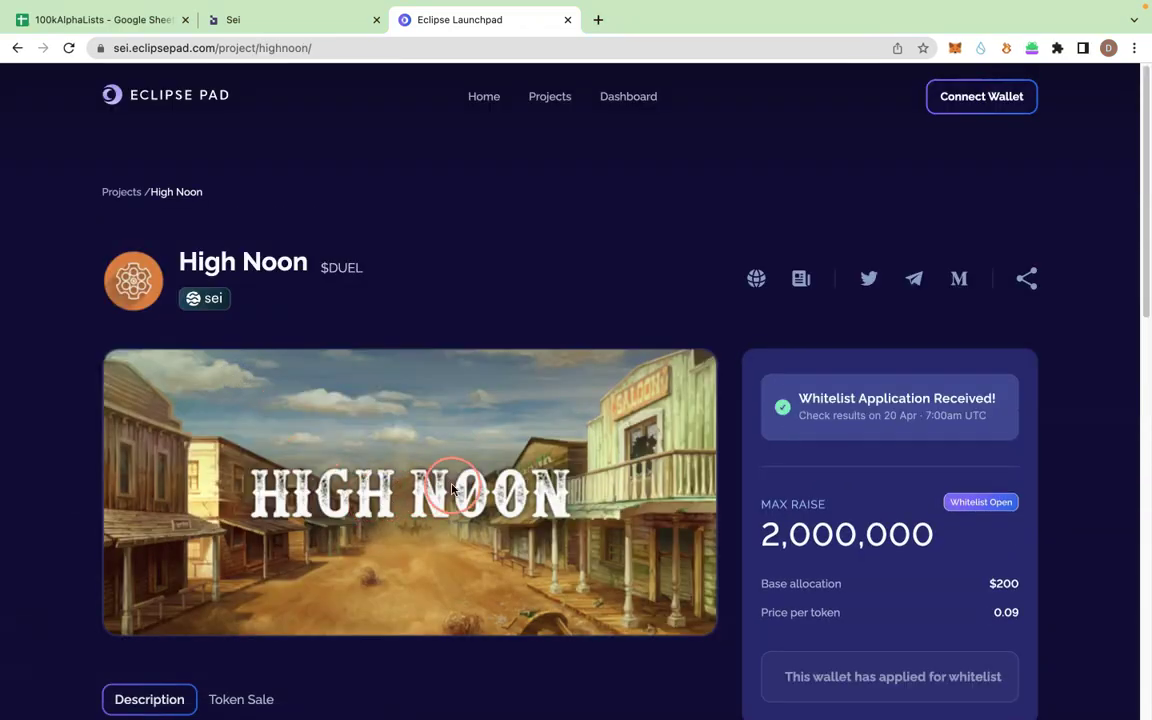
{"action": "triple_click", "coordinate": [382, 476]}
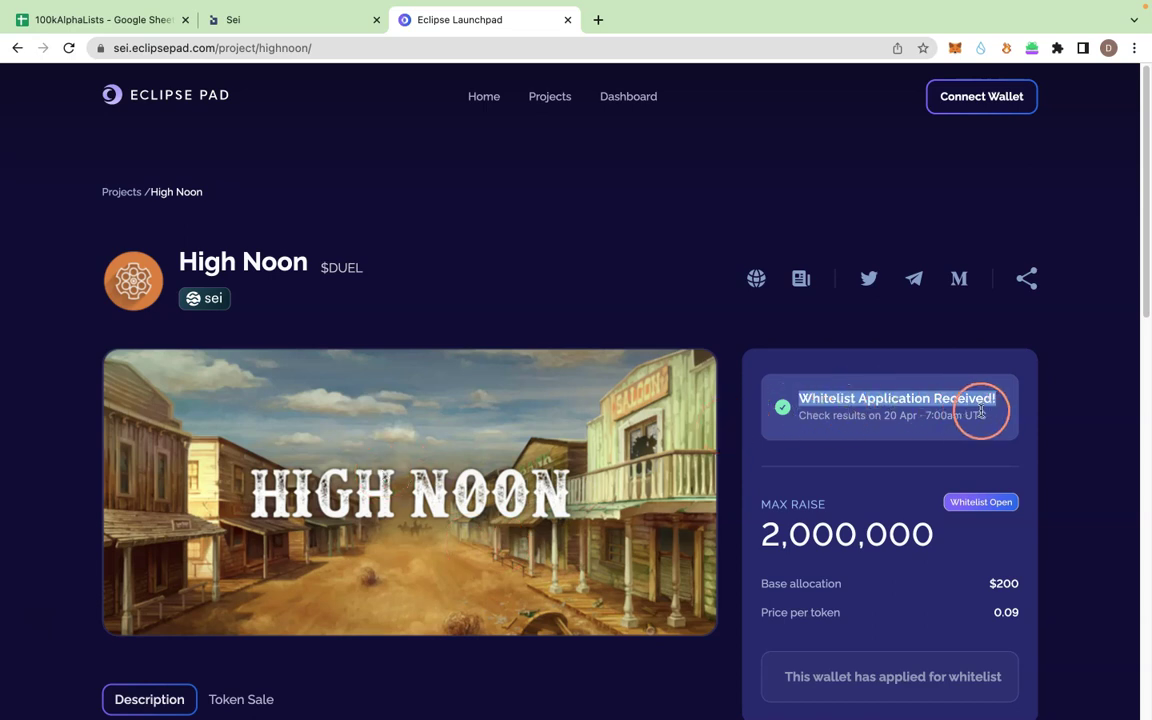
{"action": "left_click", "coordinate": [977, 104]}
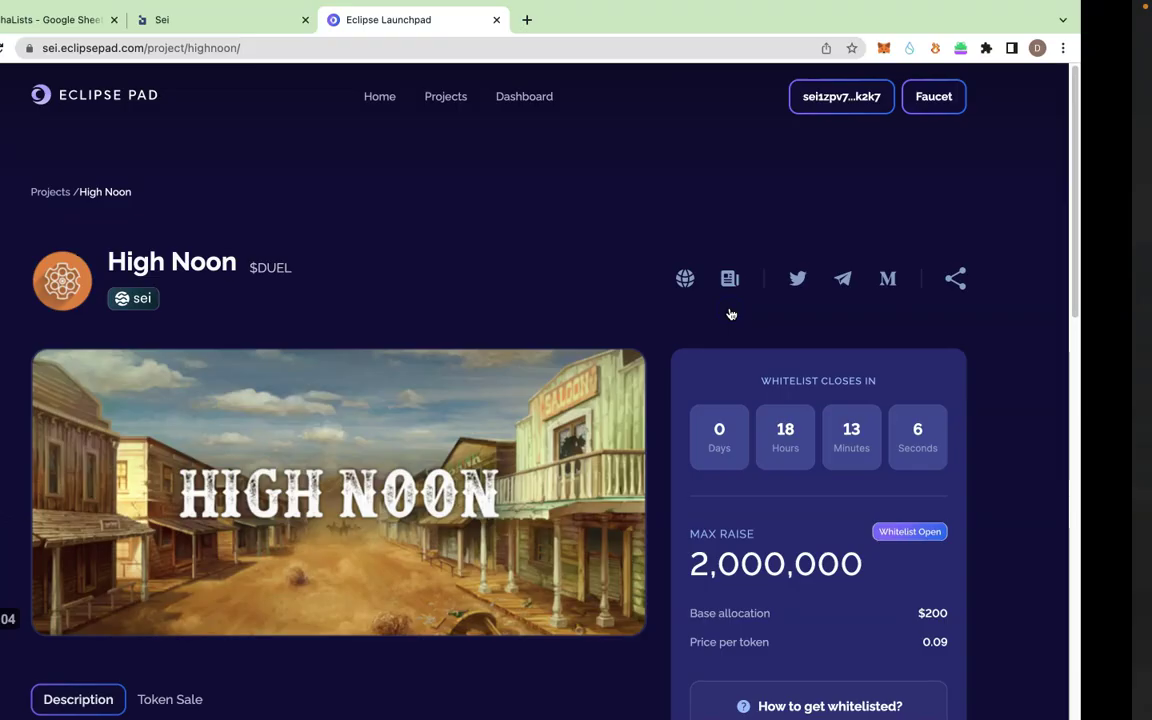
{"action": "scroll", "coordinate": [776, 530], "scroll_direction": "down", "scroll_amount": 3}
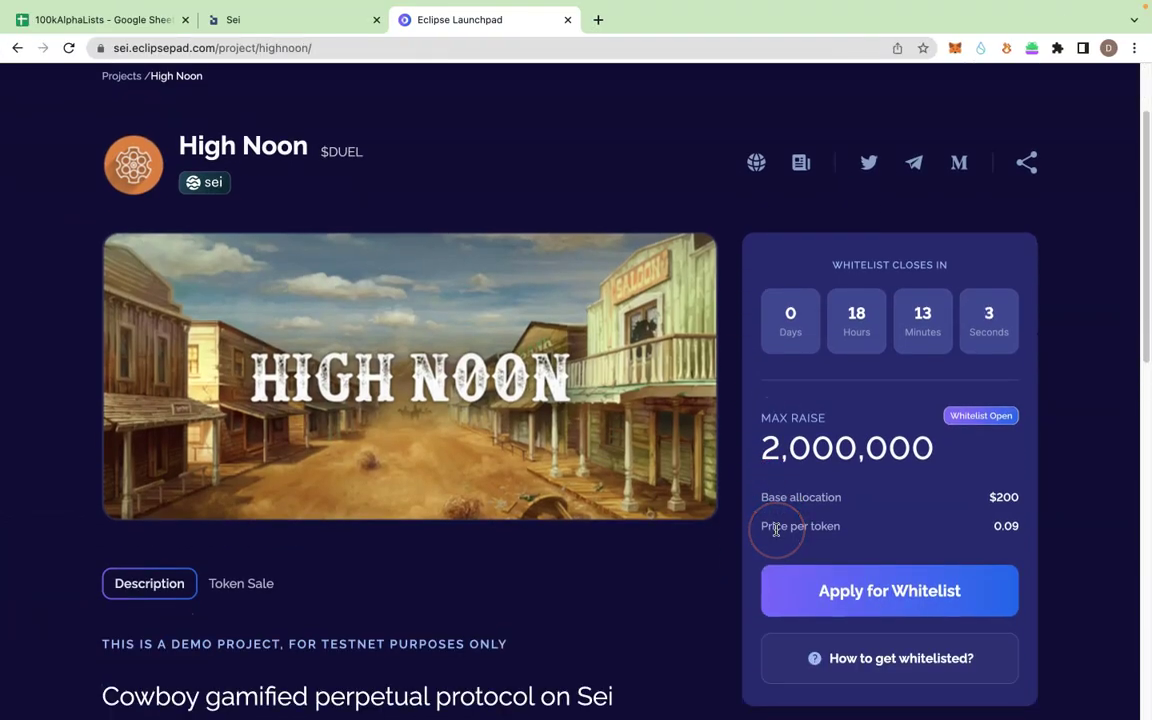
{"action": "scroll", "coordinate": [776, 530], "scroll_direction": "down", "scroll_amount": 2}
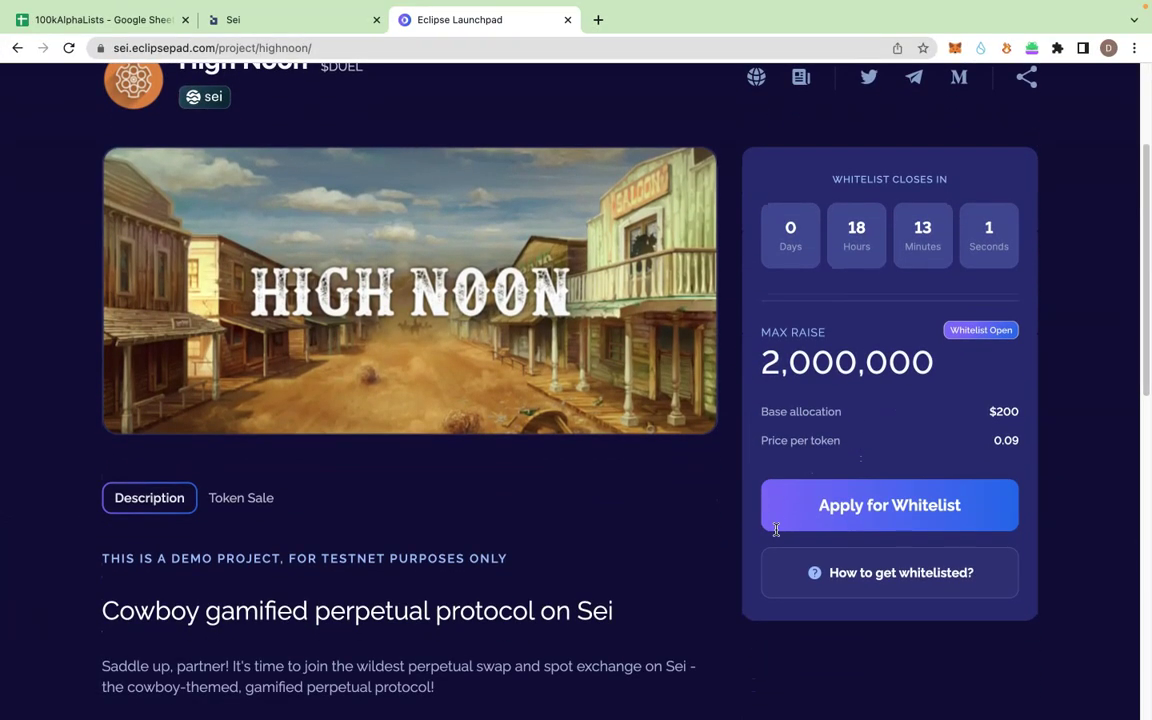
{"action": "scroll", "coordinate": [776, 530], "scroll_direction": "up", "scroll_amount": 5}
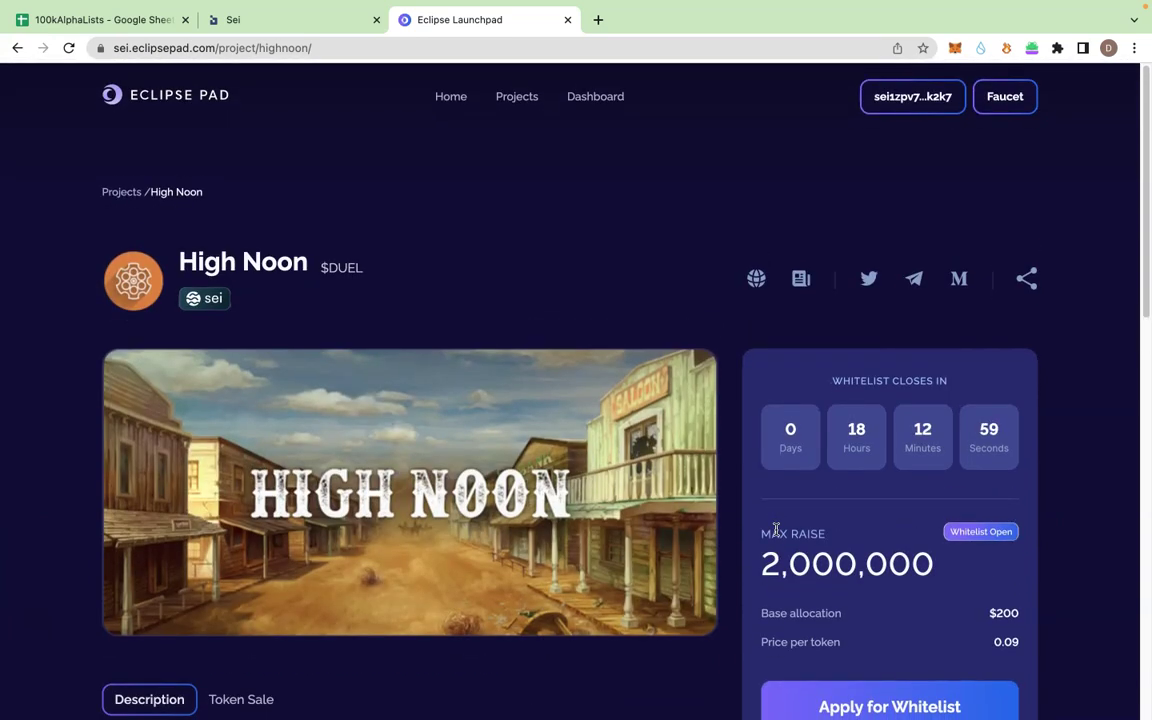
{"action": "scroll", "coordinate": [776, 530], "scroll_direction": "down", "scroll_amount": 3}
{"action": "scroll", "coordinate": [776, 530], "scroll_direction": "down", "scroll_amount": 1}
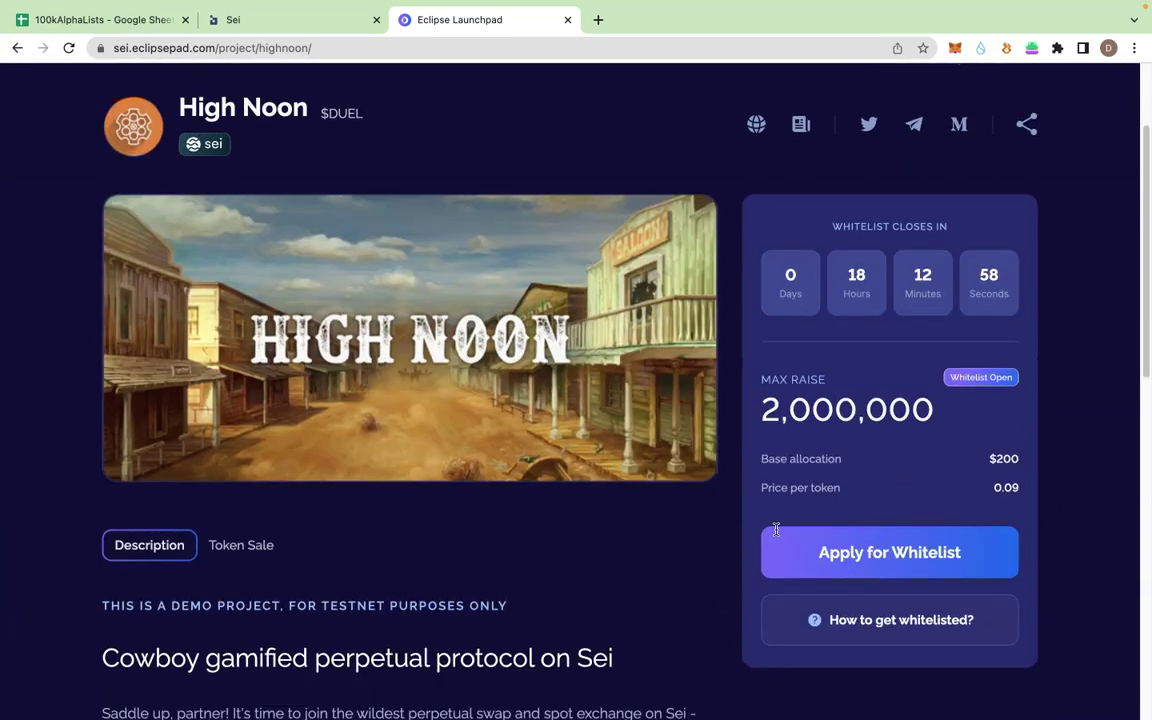
Open the High Noon whitelist form and fill in the email, Twitter handle and Telegram username
{"action": "left_click", "coordinate": [849, 555]}
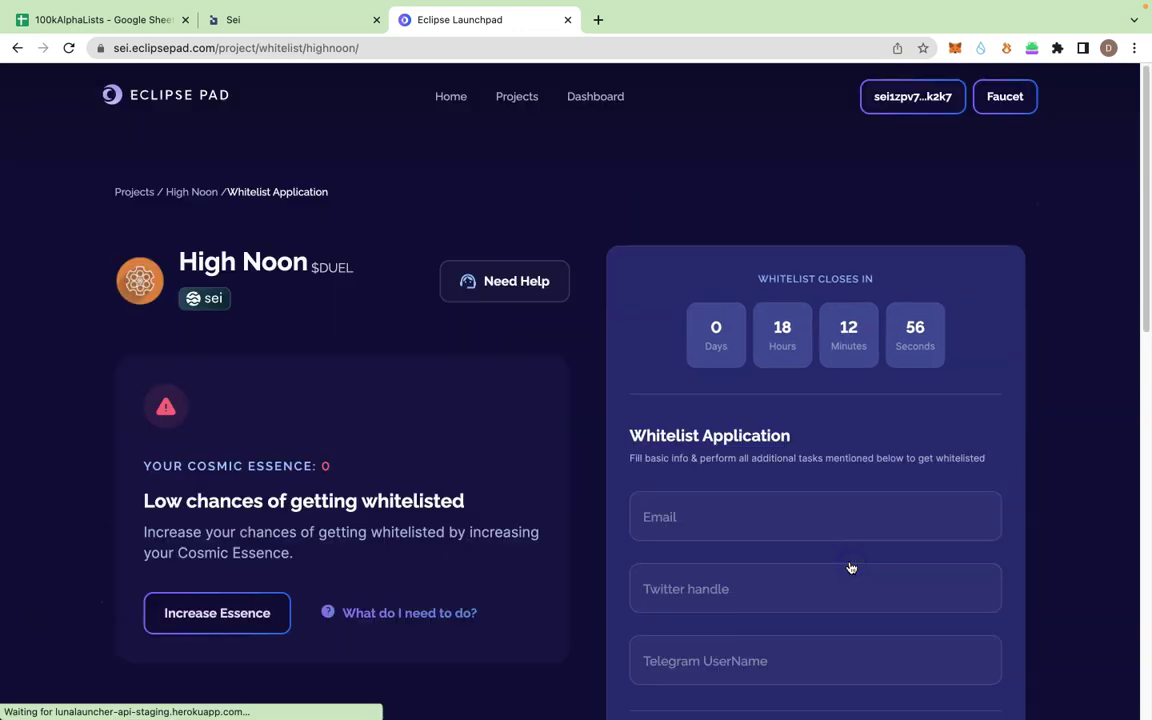
{"action": "scroll", "coordinate": [800, 510], "scroll_direction": "down", "scroll_amount": 2}
{"action": "scroll", "coordinate": [740, 455], "scroll_direction": "up", "scroll_amount": 1}
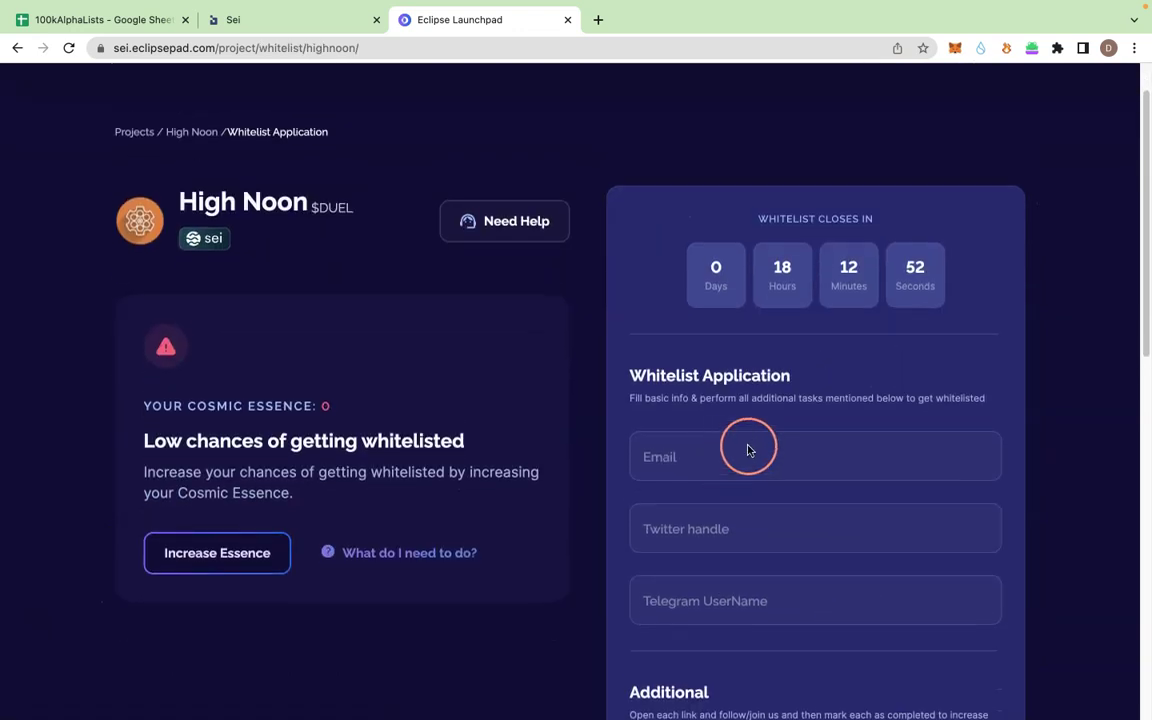
{"action": "left_click", "coordinate": [712, 464]}
{"action": "scroll", "coordinate": [712, 460], "scroll_direction": "down", "scroll_amount": 1}
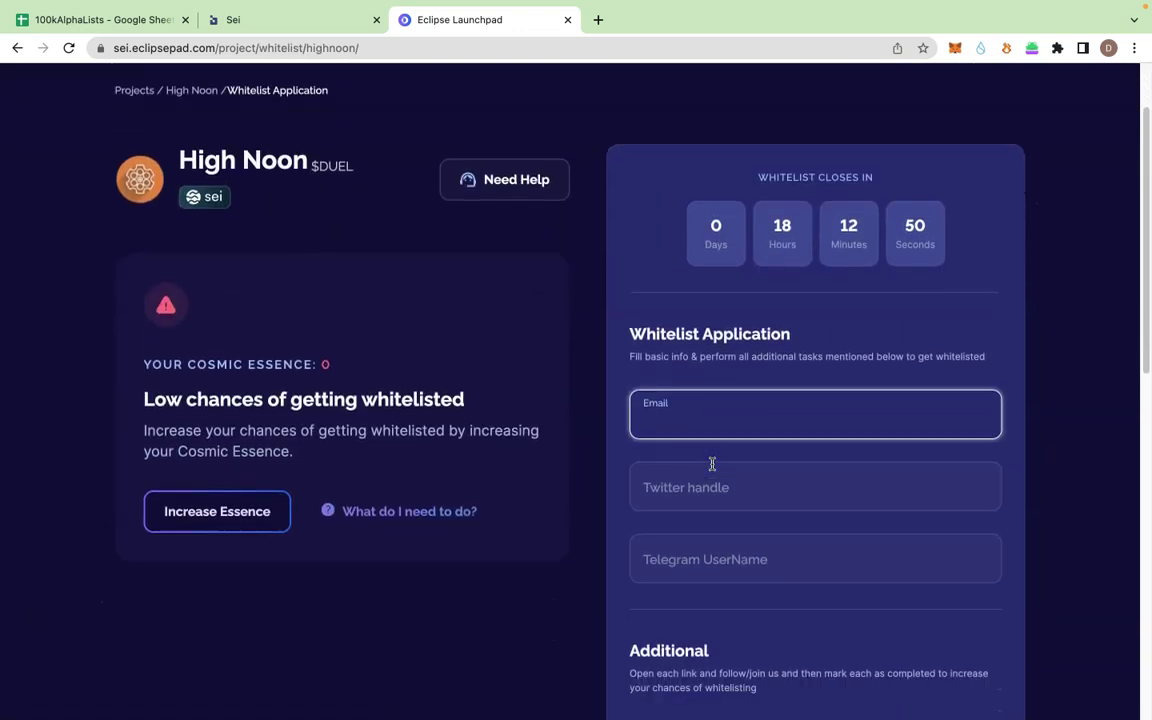
{"action": "scroll", "coordinate": [712, 458], "scroll_direction": "down", "scroll_amount": 1}
{"action": "scroll", "coordinate": [712, 455], "scroll_direction": "down", "scroll_amount": 1}
{"action": "scroll", "coordinate": [712, 483], "scroll_direction": "down", "scroll_amount": 3}
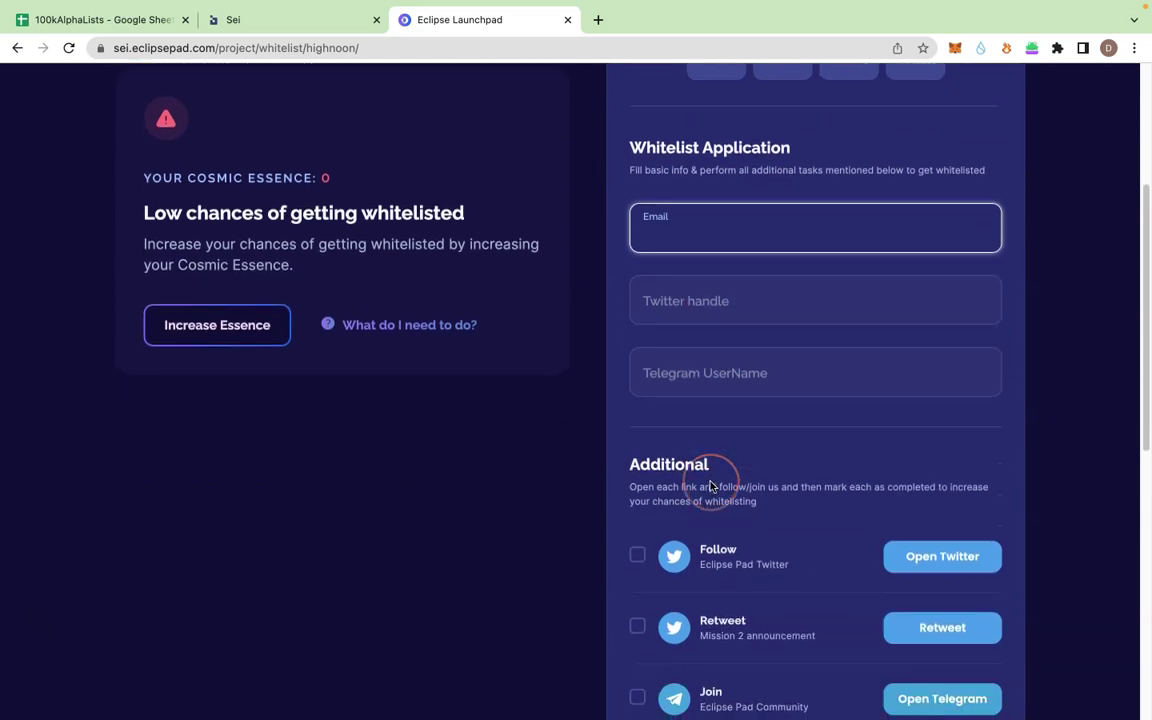
{"action": "scroll", "coordinate": [711, 485], "scroll_direction": "up", "scroll_amount": 2}
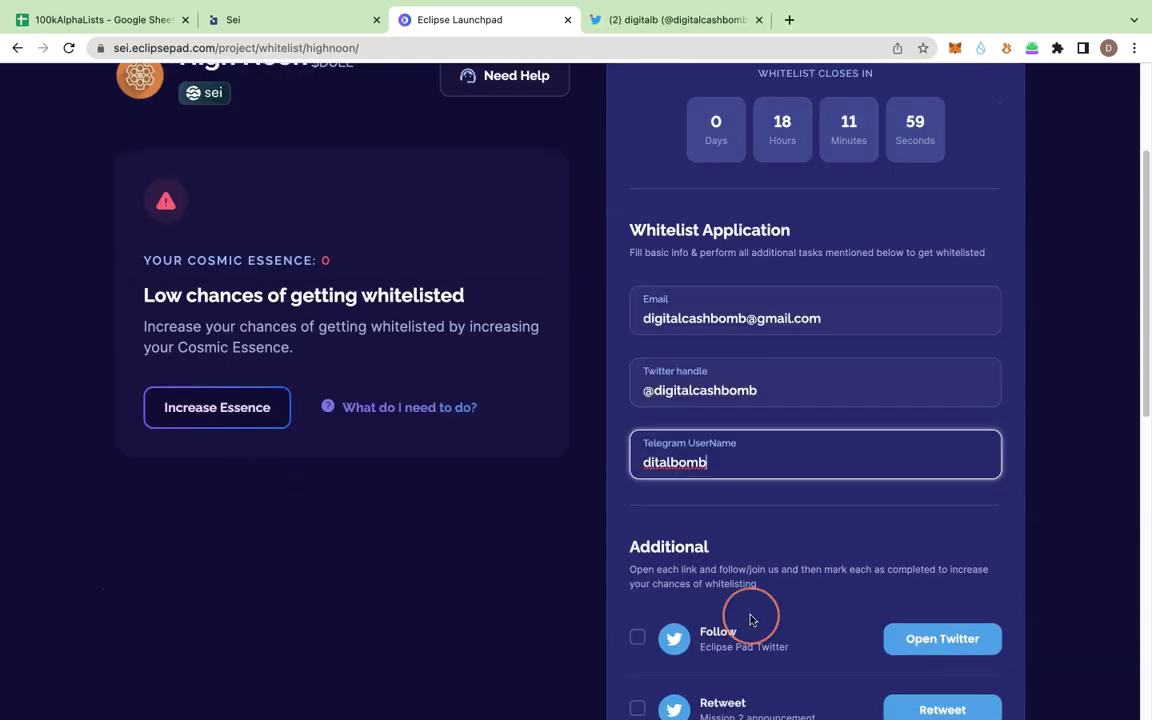
{"action": "scroll", "coordinate": [748, 617], "scroll_direction": "down", "scroll_amount": 2}
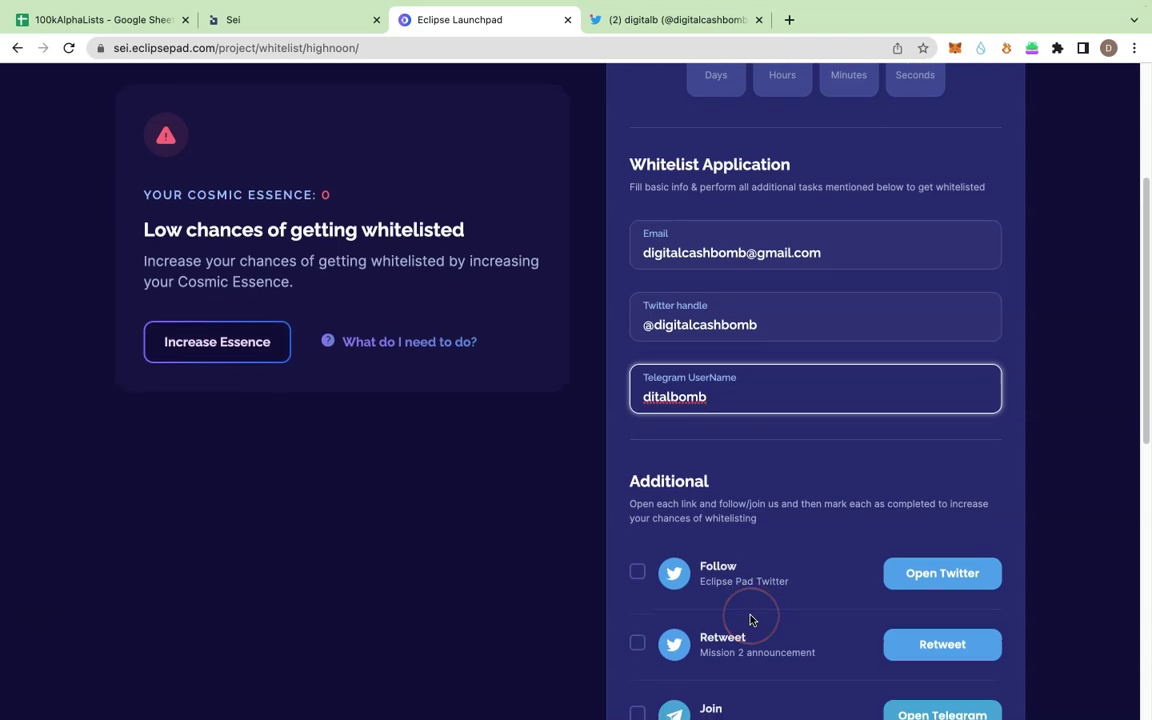
{"action": "scroll", "coordinate": [750, 619], "scroll_direction": "down", "scroll_amount": 5}
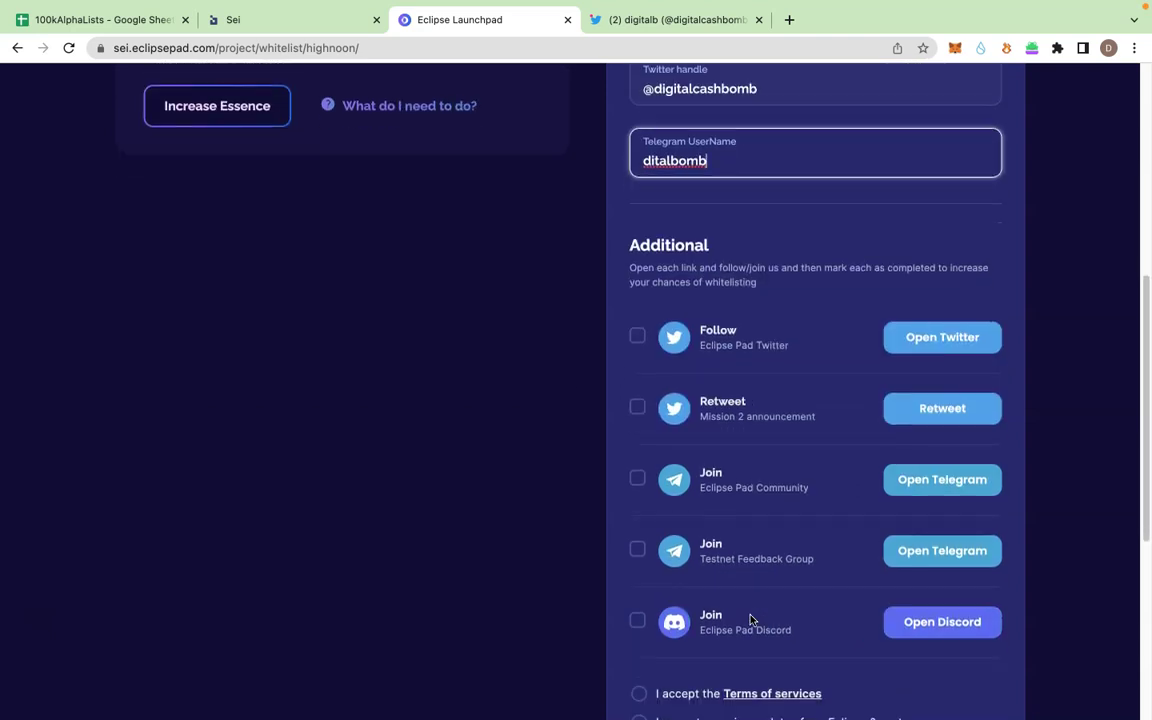
{"action": "scroll", "coordinate": [750, 618], "scroll_direction": "down", "scroll_amount": 2}
{"action": "scroll", "coordinate": [758, 540], "scroll_direction": "up", "scroll_amount": 1}
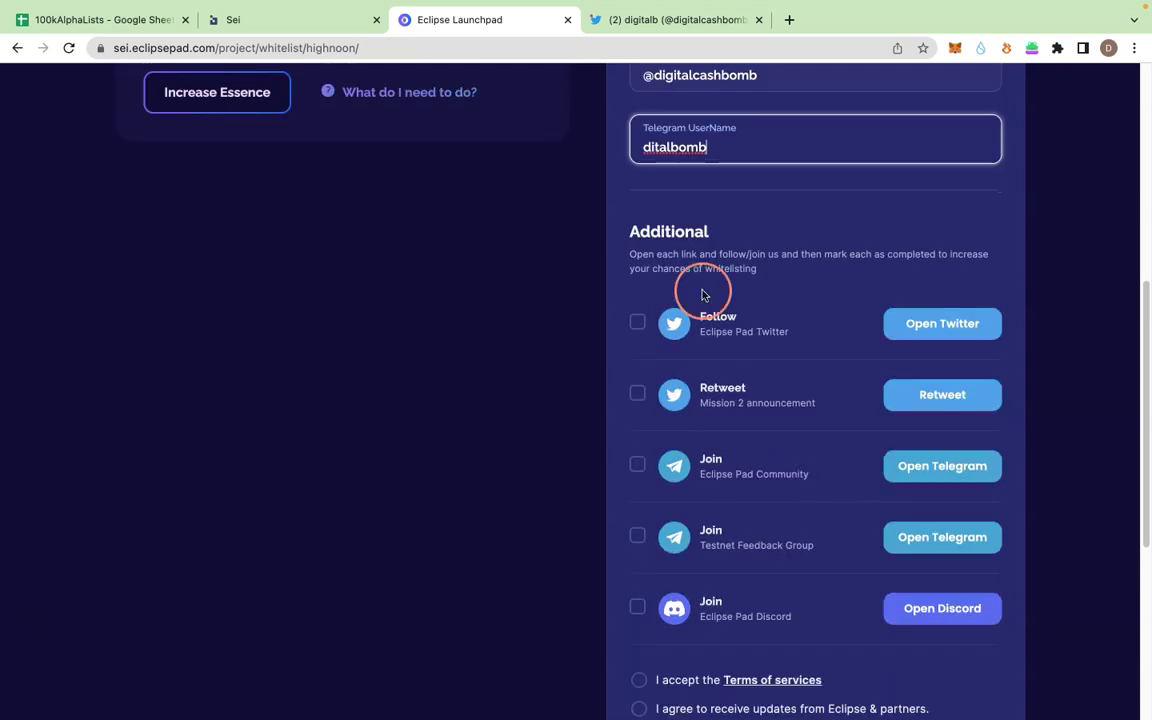
{"action": "scroll", "coordinate": [663, 217], "scroll_direction": "up", "scroll_amount": 2}
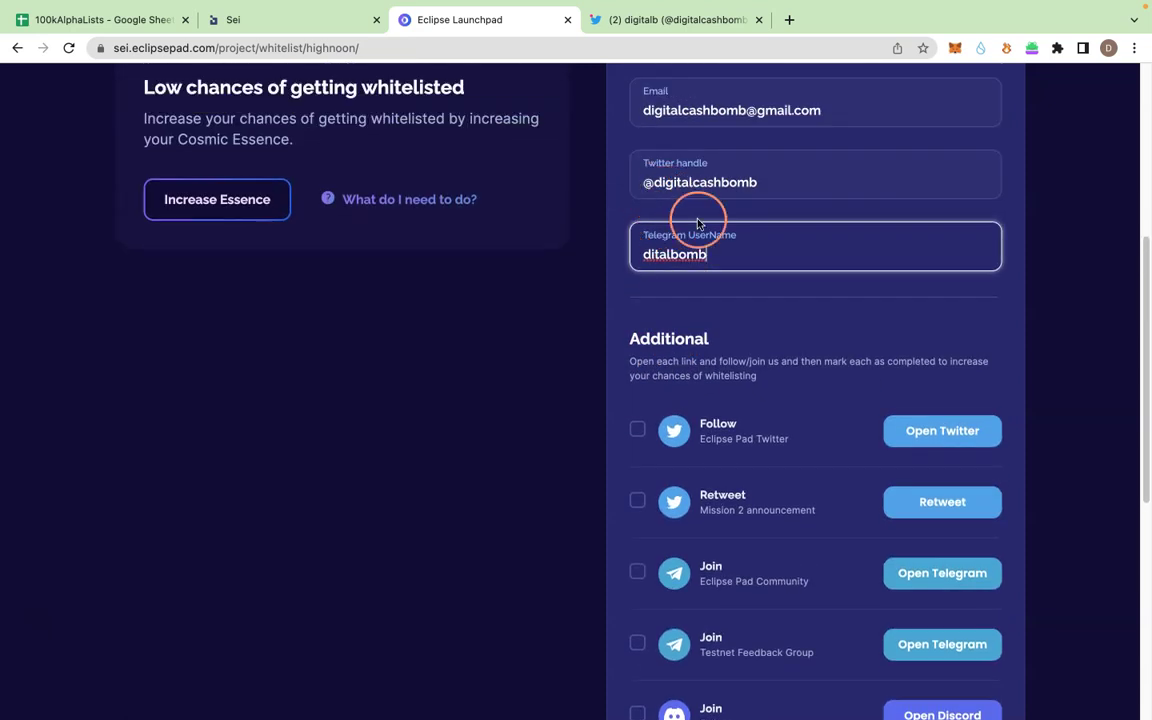
{"action": "scroll", "coordinate": [700, 232], "scroll_direction": "down", "scroll_amount": 2}
{"action": "scroll", "coordinate": [702, 239], "scroll_direction": "up", "scroll_amount": 1}
{"action": "left_click_drag", "start_coordinate": [641, 160], "coordinate": [772, 157]}
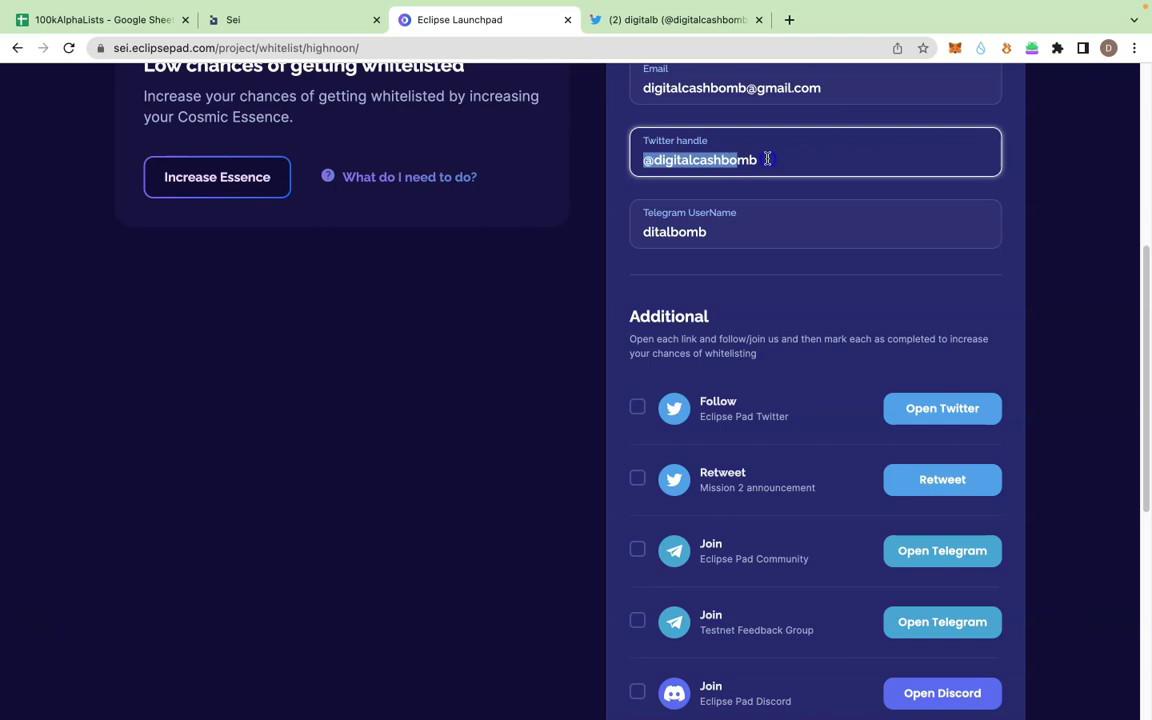
{"action": "scroll", "coordinate": [776, 261], "scroll_direction": "down", "scroll_amount": 4}
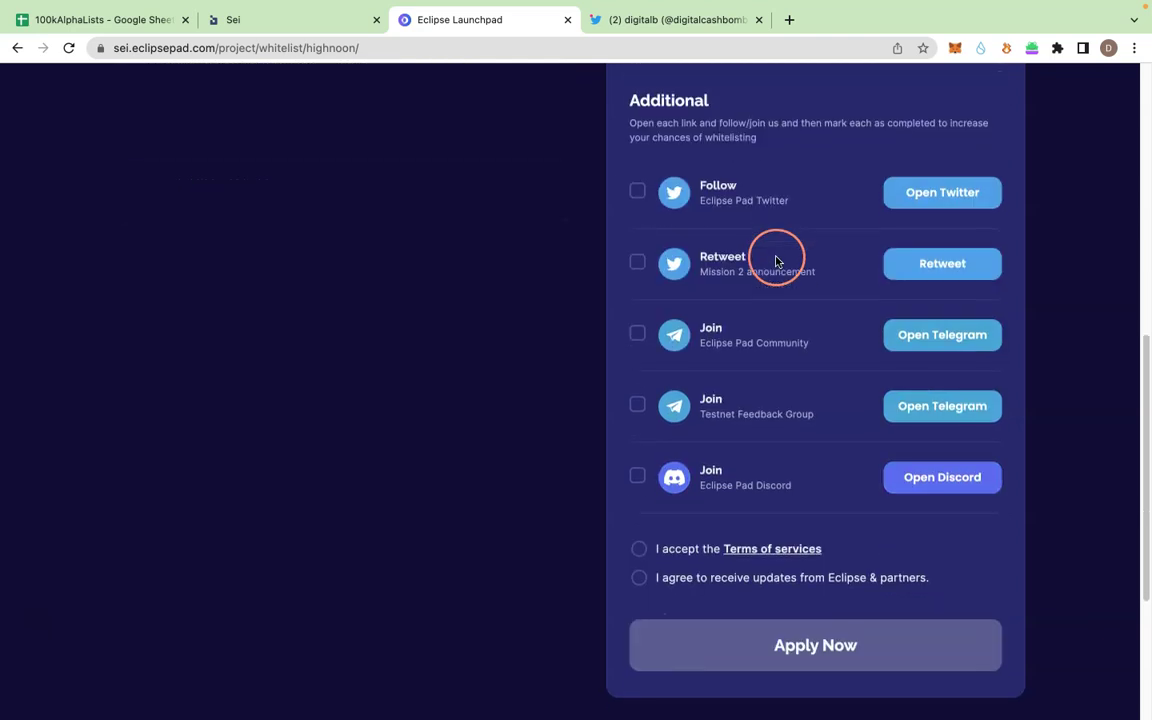
Follow Eclipse Pad on Twitter and retweet its Mission 2 announcement
{"action": "left_click", "coordinate": [936, 201]}
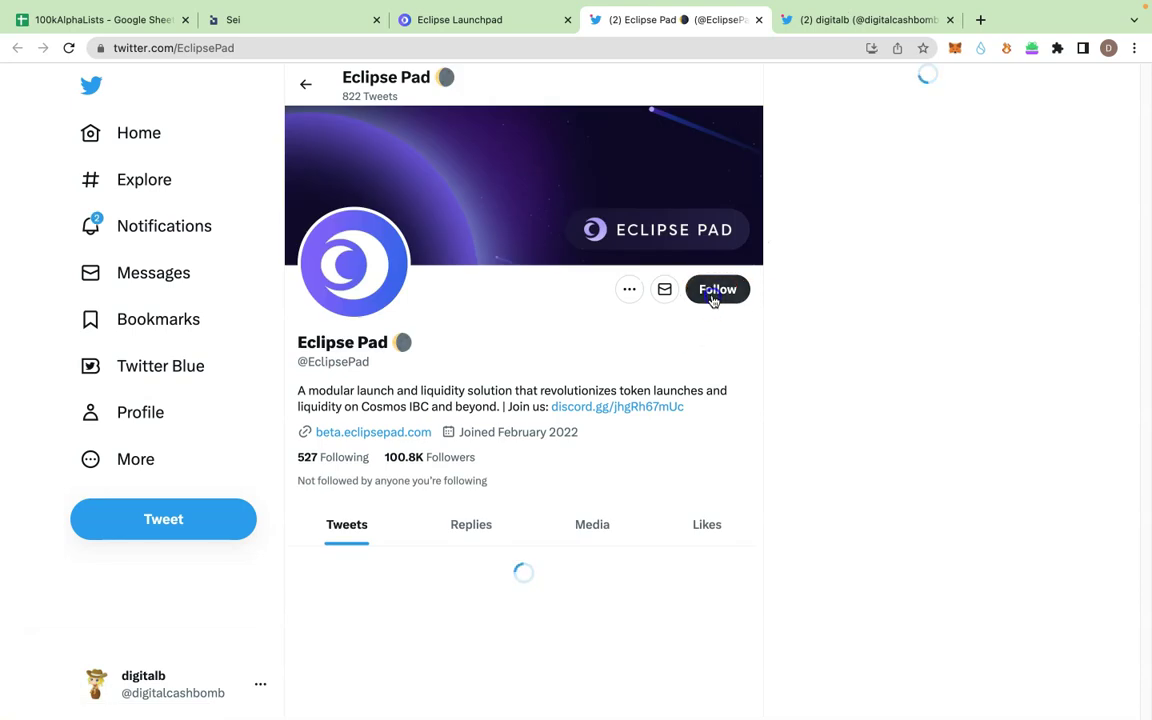
{"action": "left_click", "coordinate": [712, 292]}
{"action": "left_click", "coordinate": [758, 22]}
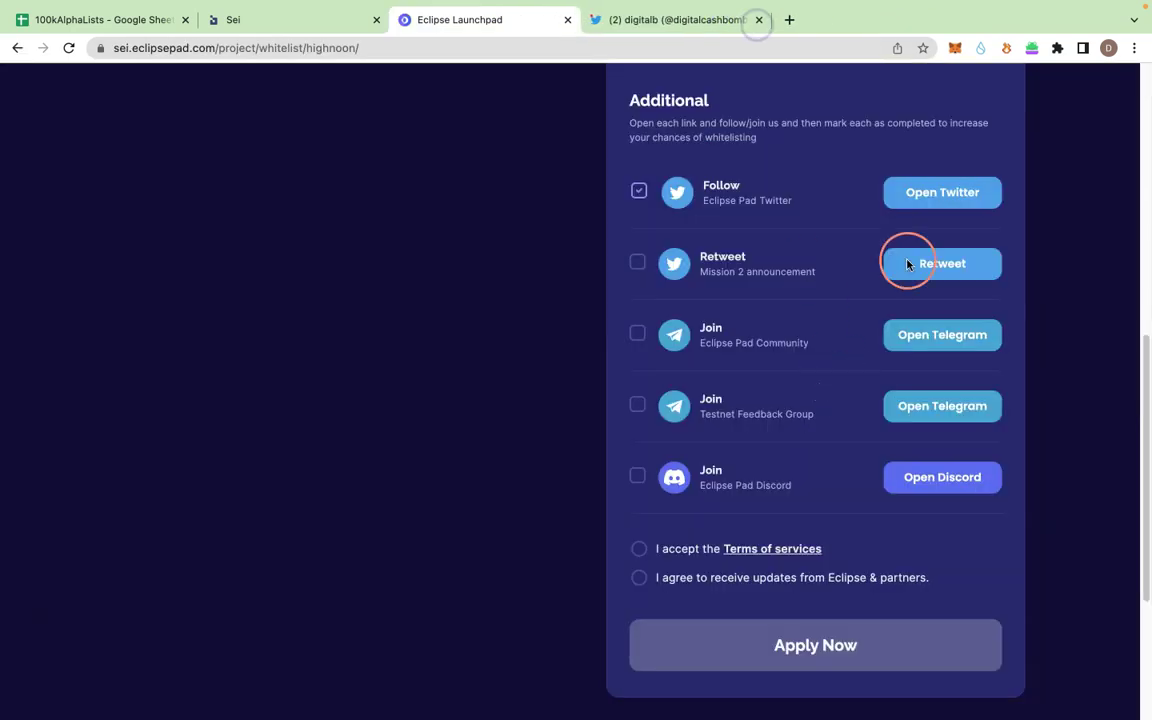
{"action": "left_click", "coordinate": [940, 266]}
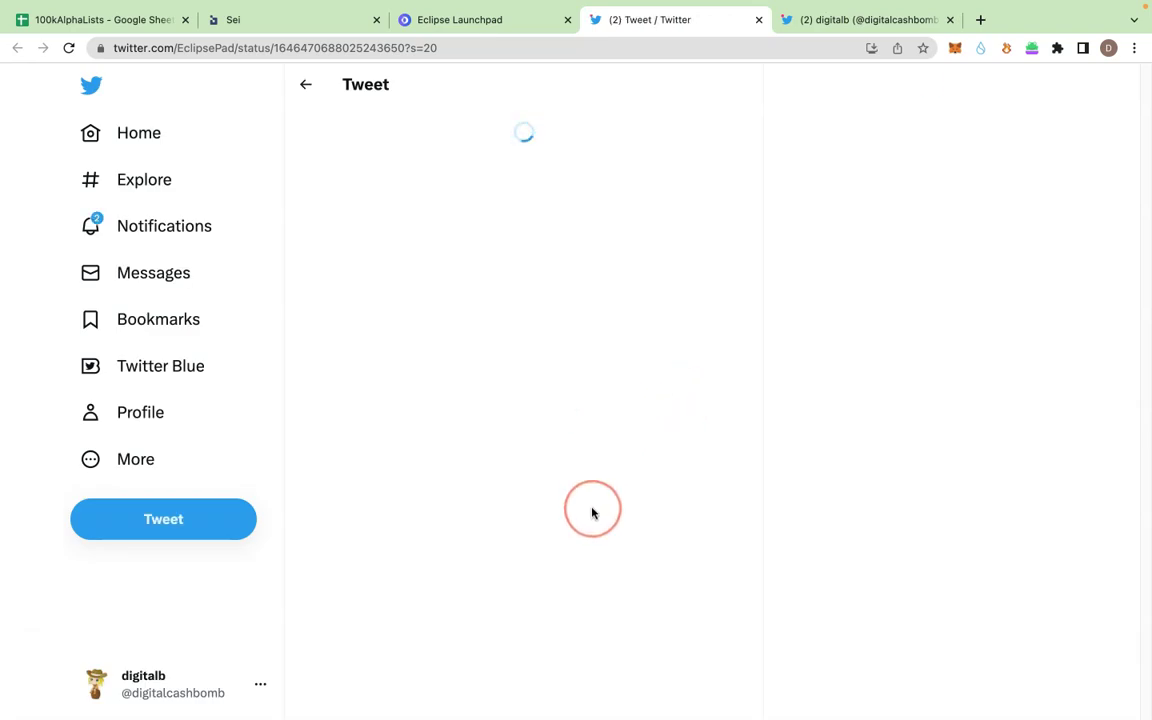
{"action": "scroll", "coordinate": [590, 522], "scroll_direction": "down", "scroll_amount": 2}
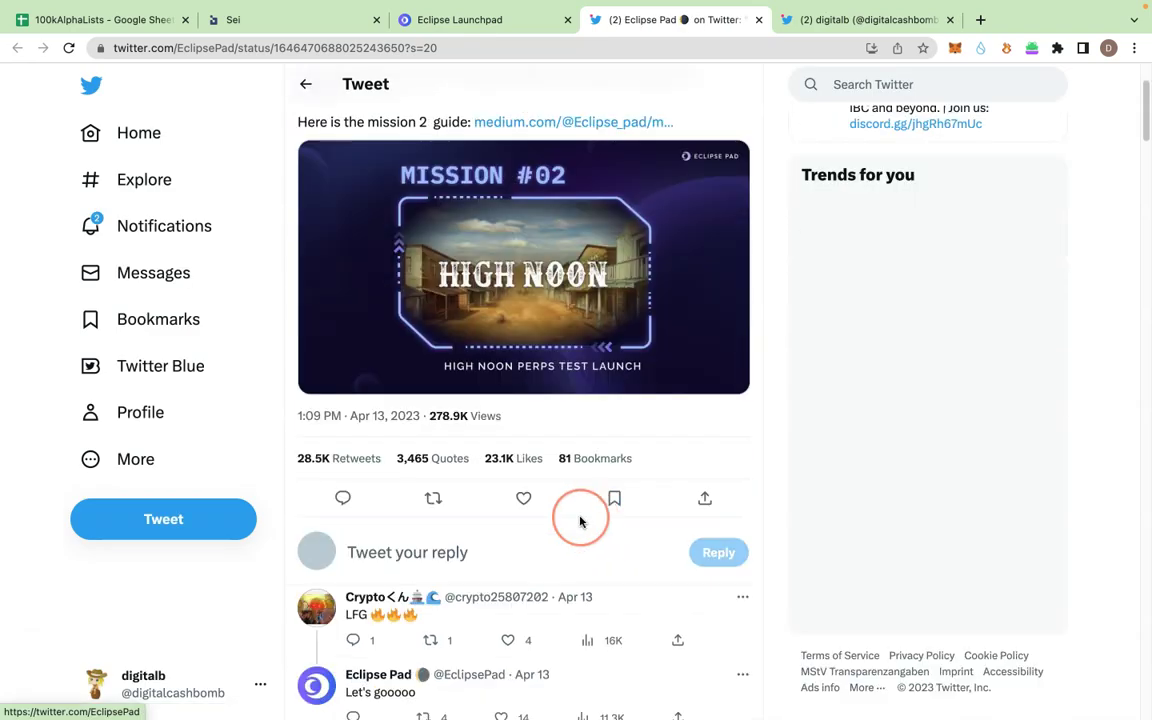
{"action": "left_click", "coordinate": [433, 497]}
{"action": "left_click", "coordinate": [379, 497]}
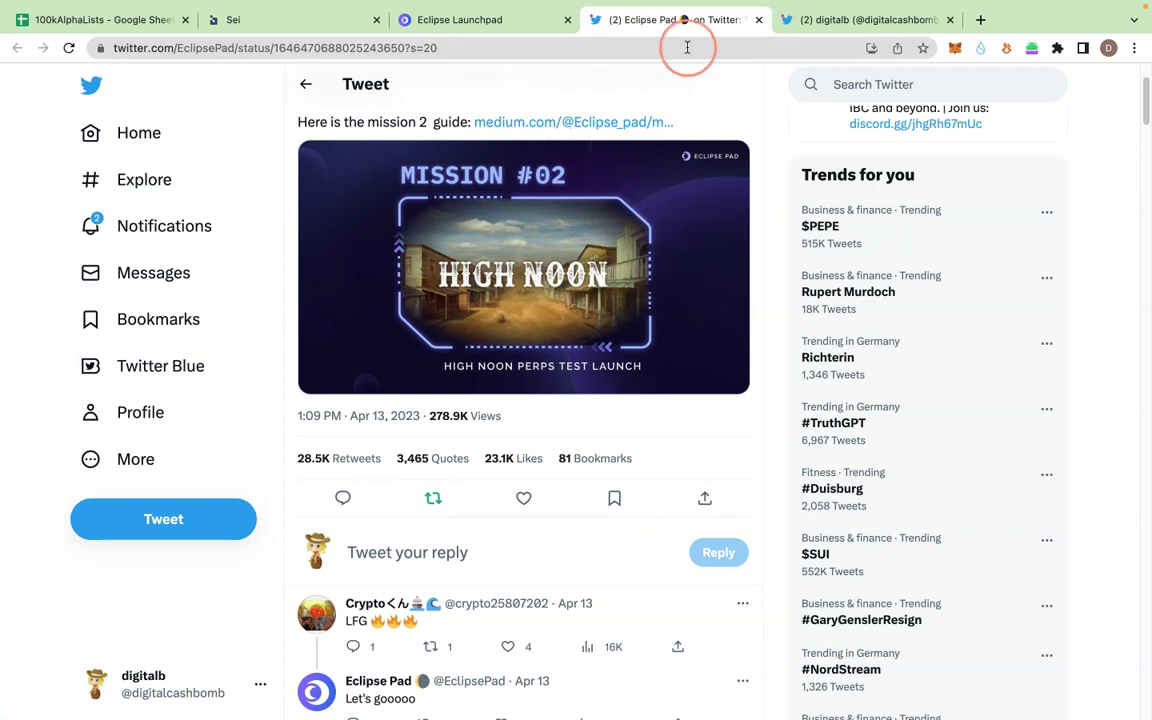
{"action": "left_click", "coordinate": [758, 21]}
Complete the Eclipse Pad Community and Testnet Feedback Telegram join tasks
{"action": "left_click", "coordinate": [922, 336]}
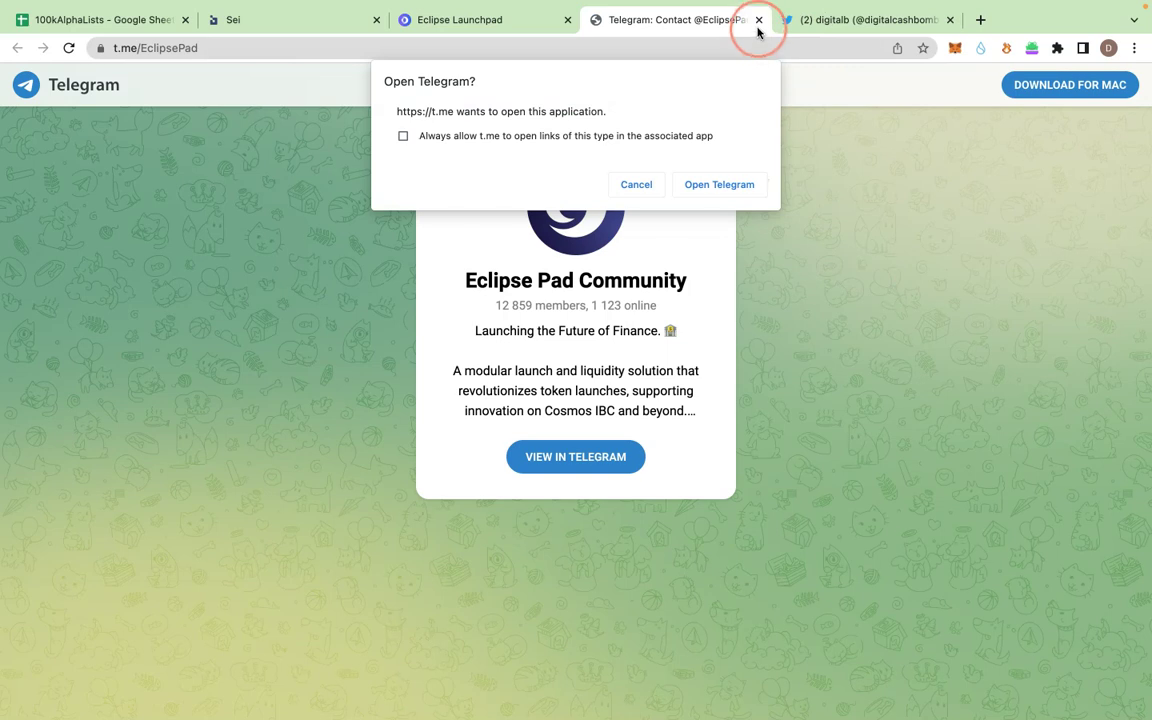
{"action": "left_click", "coordinate": [758, 21]}
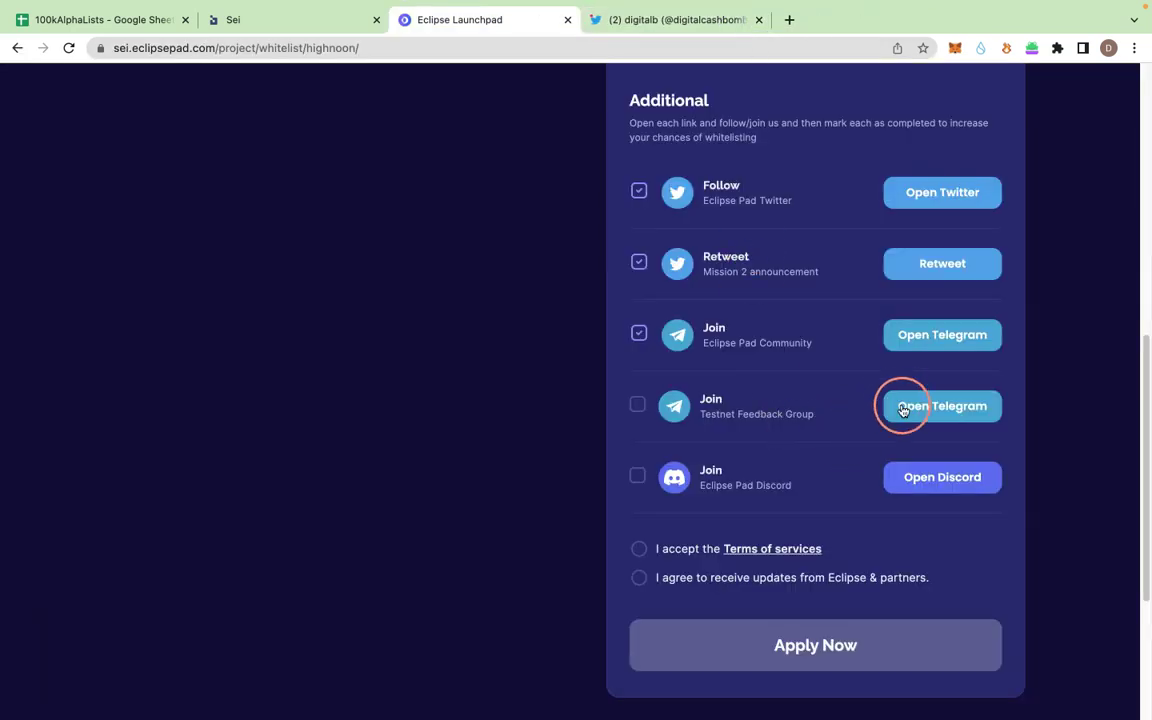
{"action": "left_click", "coordinate": [941, 410]}
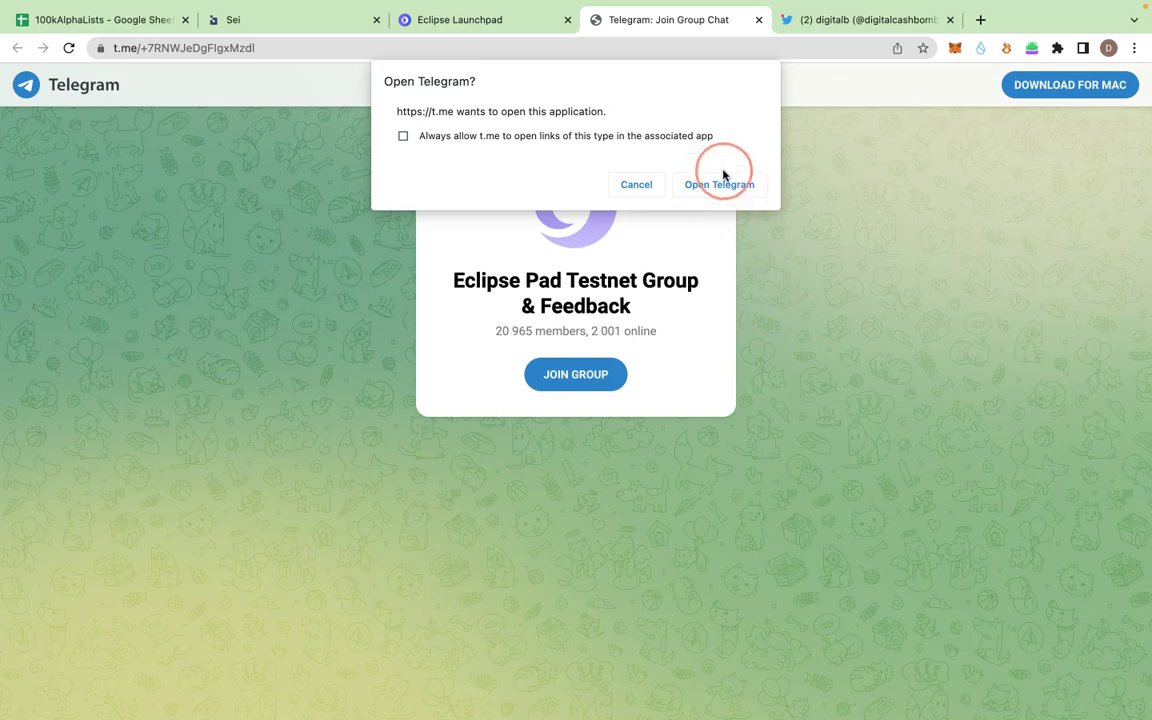
{"action": "left_click", "coordinate": [758, 21]}
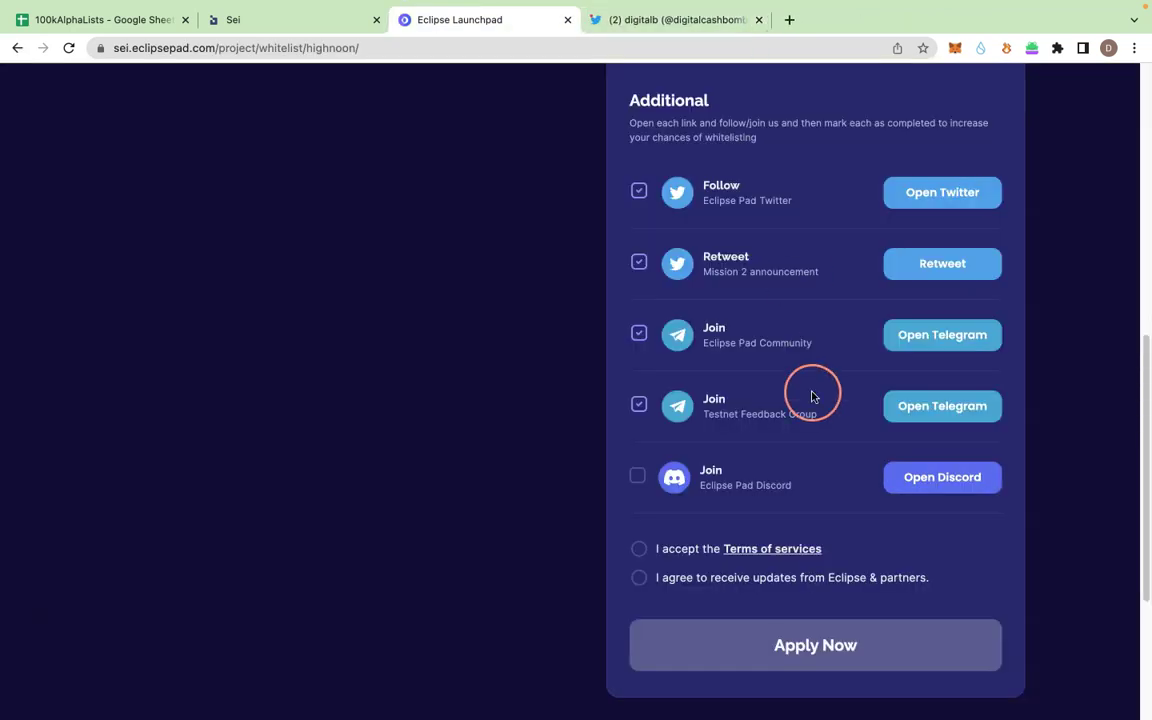
Accept the Eclipse Pad Discord invite and let the server's channel list load
{"action": "scroll", "coordinate": [826, 385], "scroll_direction": "down", "scroll_amount": 2}
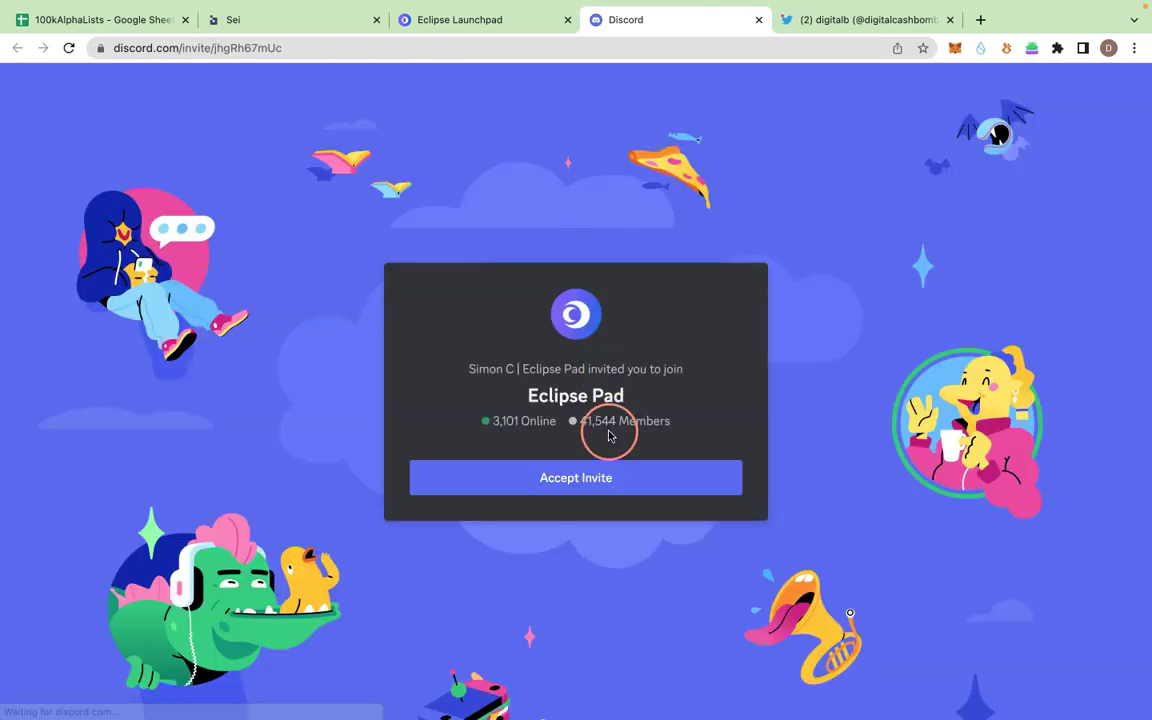
{"action": "left_click", "coordinate": [585, 482]}
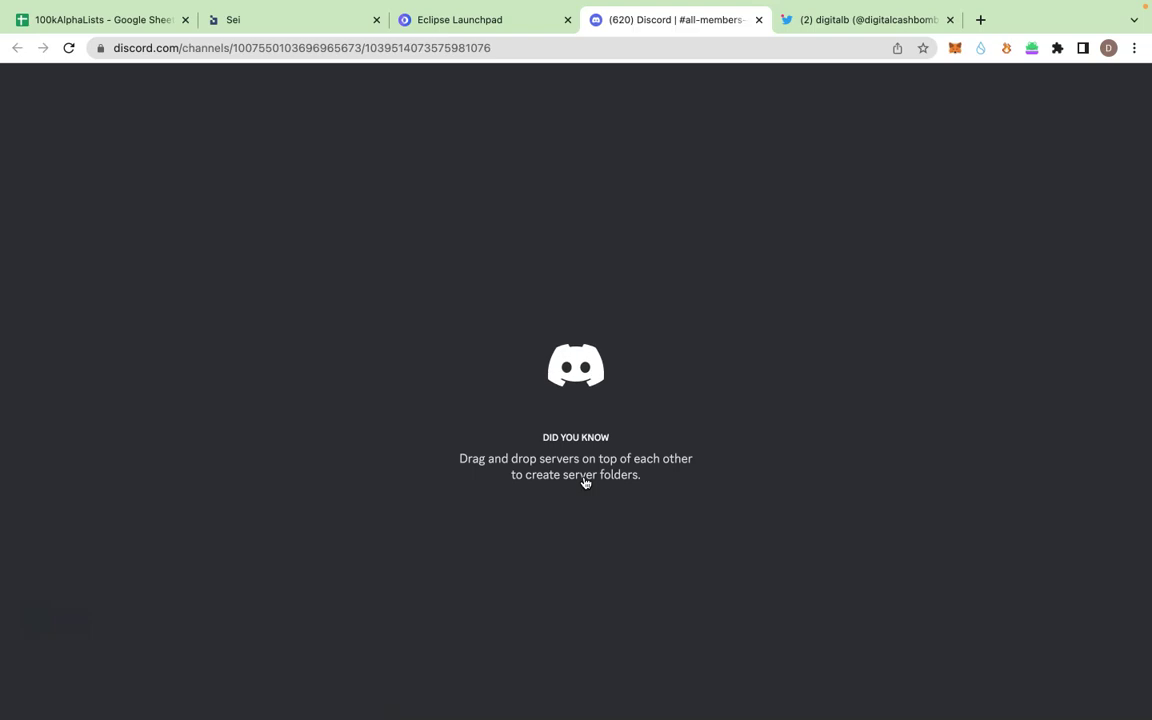
{"action": "scroll", "coordinate": [165, 490], "scroll_direction": "down", "scroll_amount": 3}
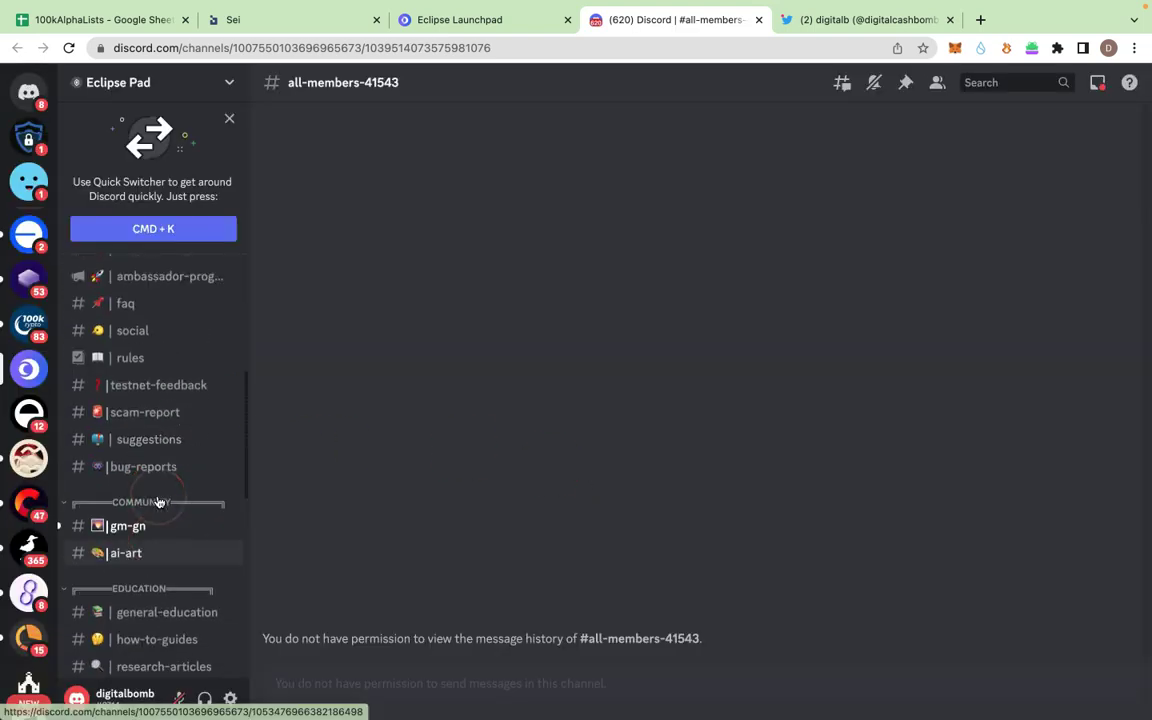
{"action": "scroll", "coordinate": [158, 501], "scroll_direction": "up", "scroll_amount": 3}
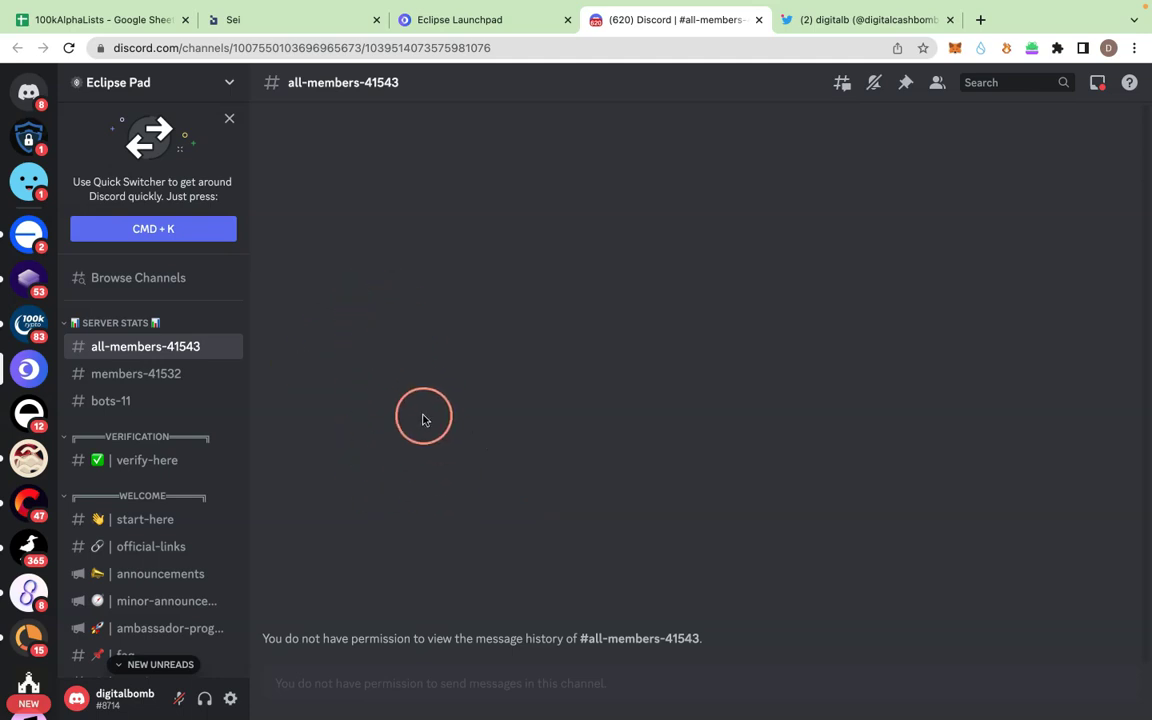
Accept the terms and submit the High Noon whitelist application, then advance Mission 5
{"action": "left_click", "coordinate": [488, 24]}
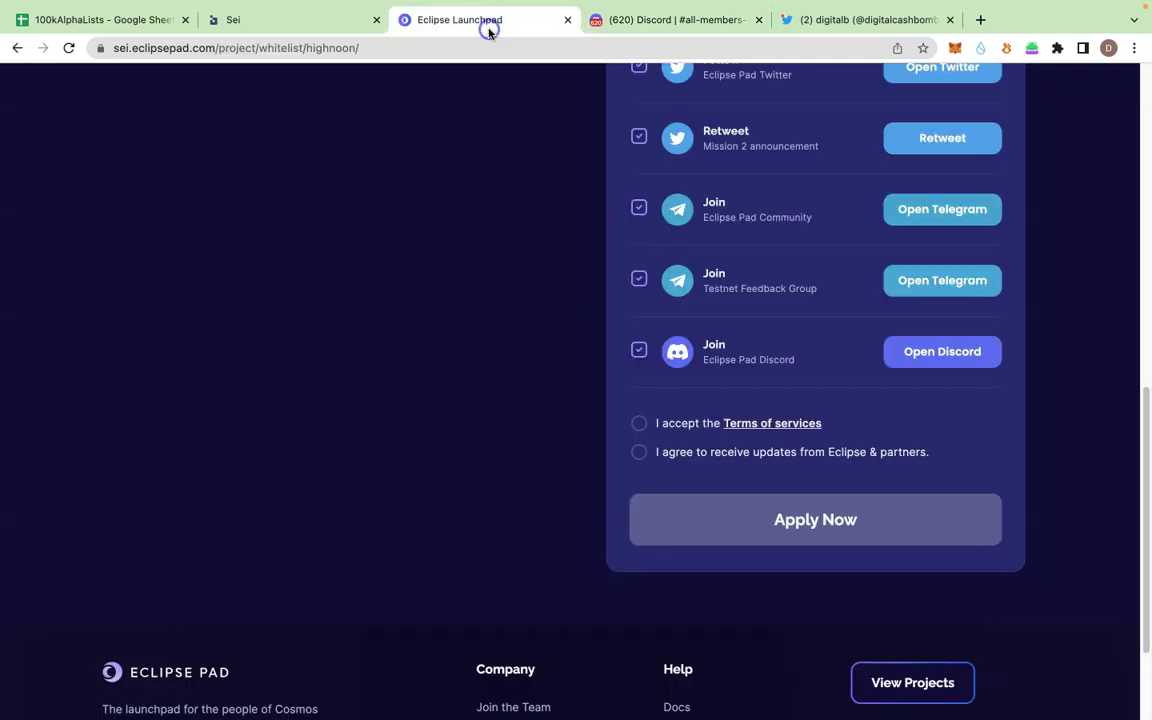
{"action": "left_click", "coordinate": [640, 426]}
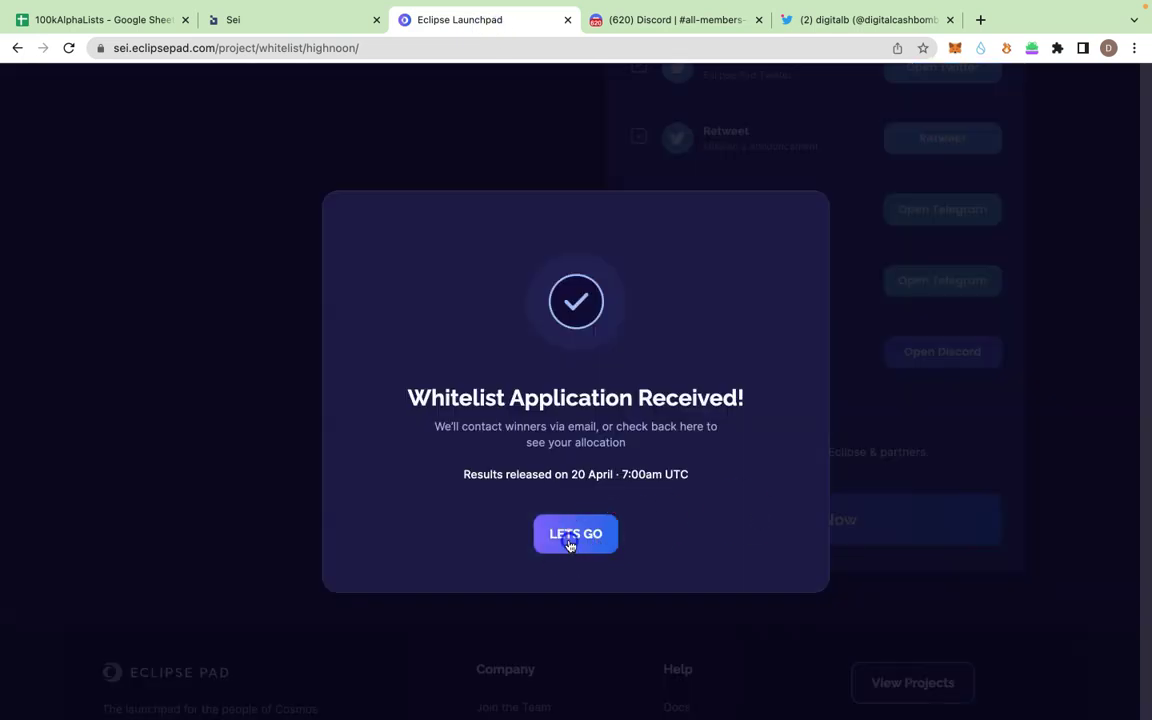
{"action": "left_click", "coordinate": [570, 540]}
{"action": "left_click", "coordinate": [782, 460]}
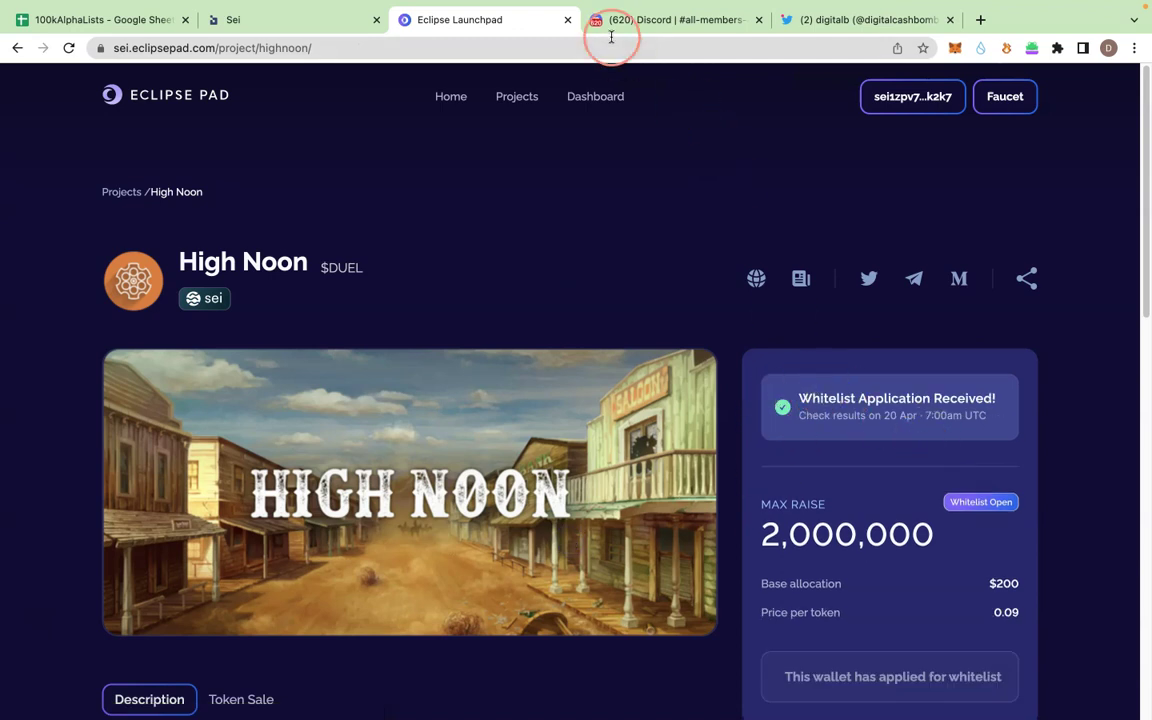
{"action": "left_click", "coordinate": [566, 22]}
{"action": "left_click", "coordinate": [334, 607]}
Follow Blocked Protocol and Leap Cosmos on Twitter from the Mission 5 checklist
{"action": "left_click", "coordinate": [335, 618]}
{"action": "left_click", "coordinate": [337, 630]}
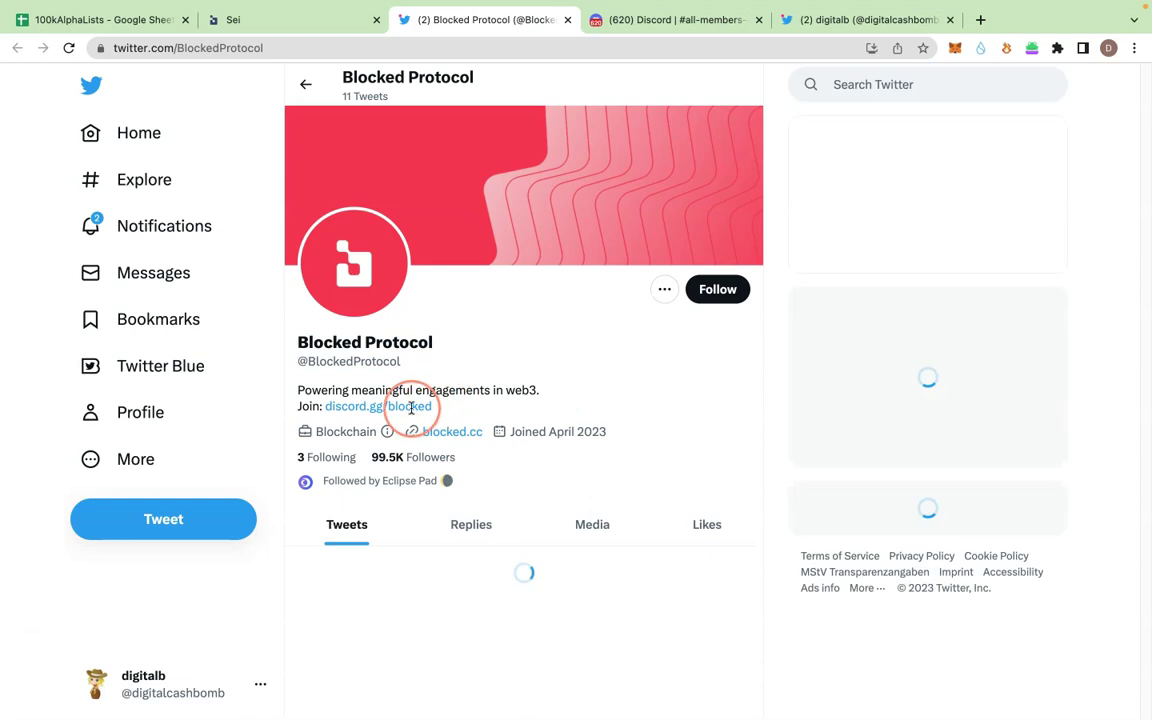
{"action": "left_click", "coordinate": [716, 287]}
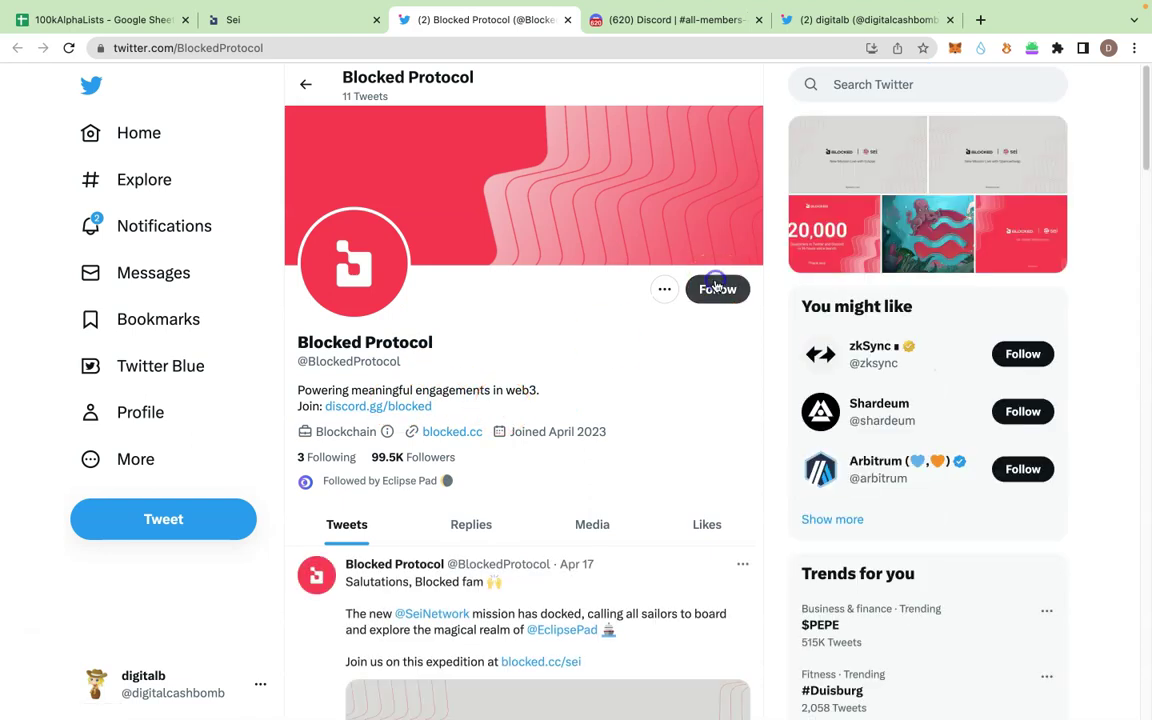
{"action": "left_click", "coordinate": [716, 287]}
{"action": "left_click", "coordinate": [567, 20]}
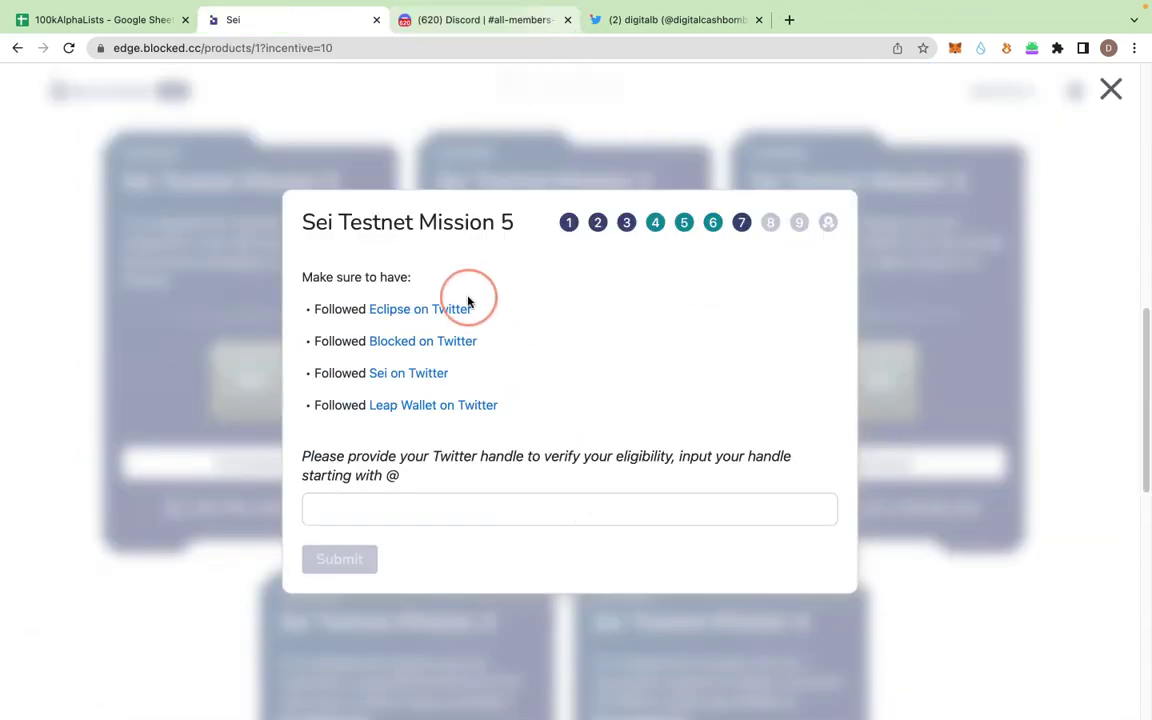
{"action": "left_click", "coordinate": [400, 373]}
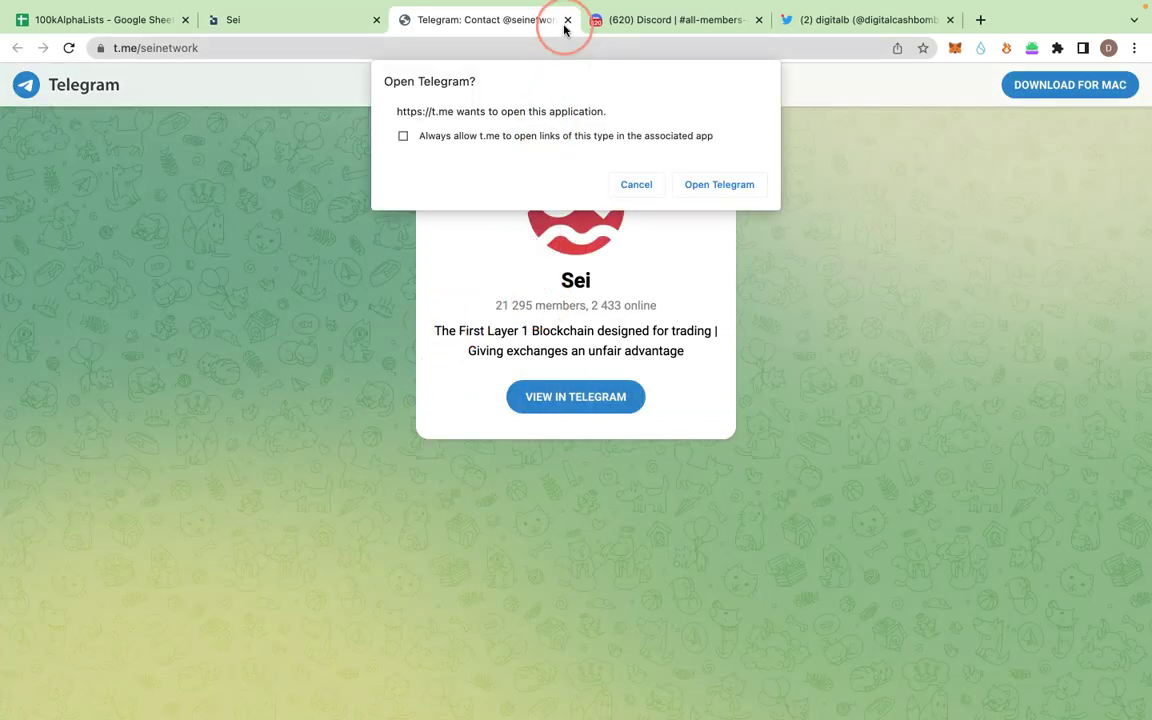
{"action": "left_click", "coordinate": [567, 20]}
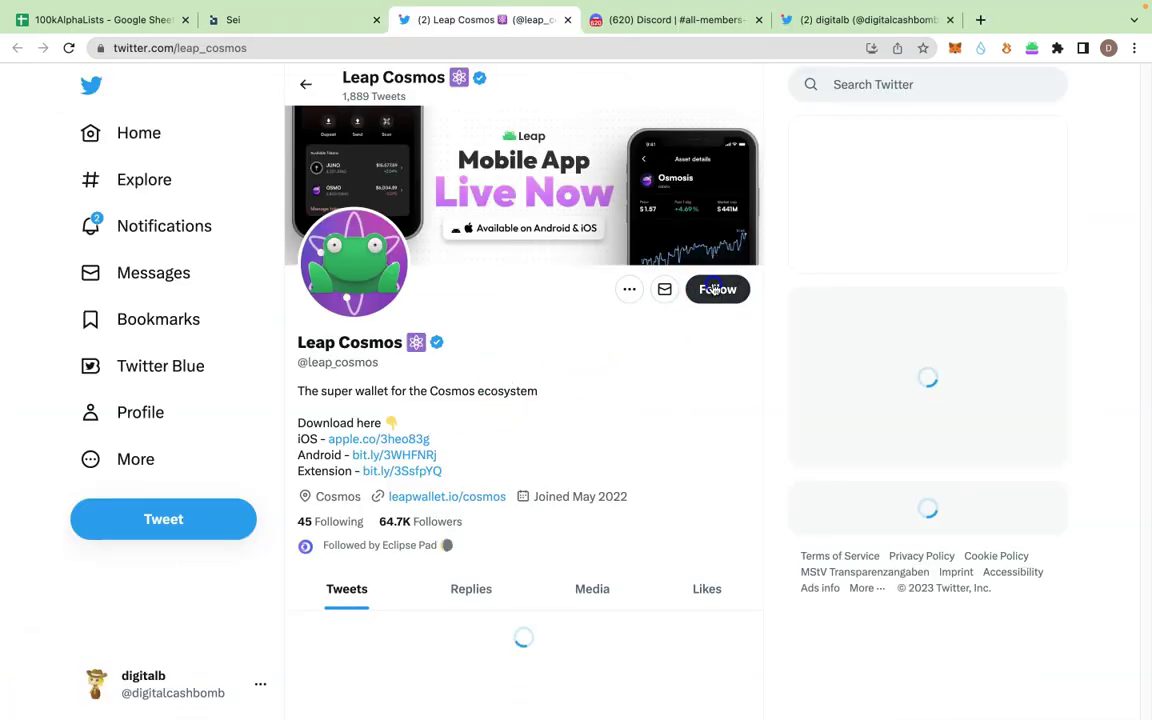
{"action": "left_click", "coordinate": [716, 292]}
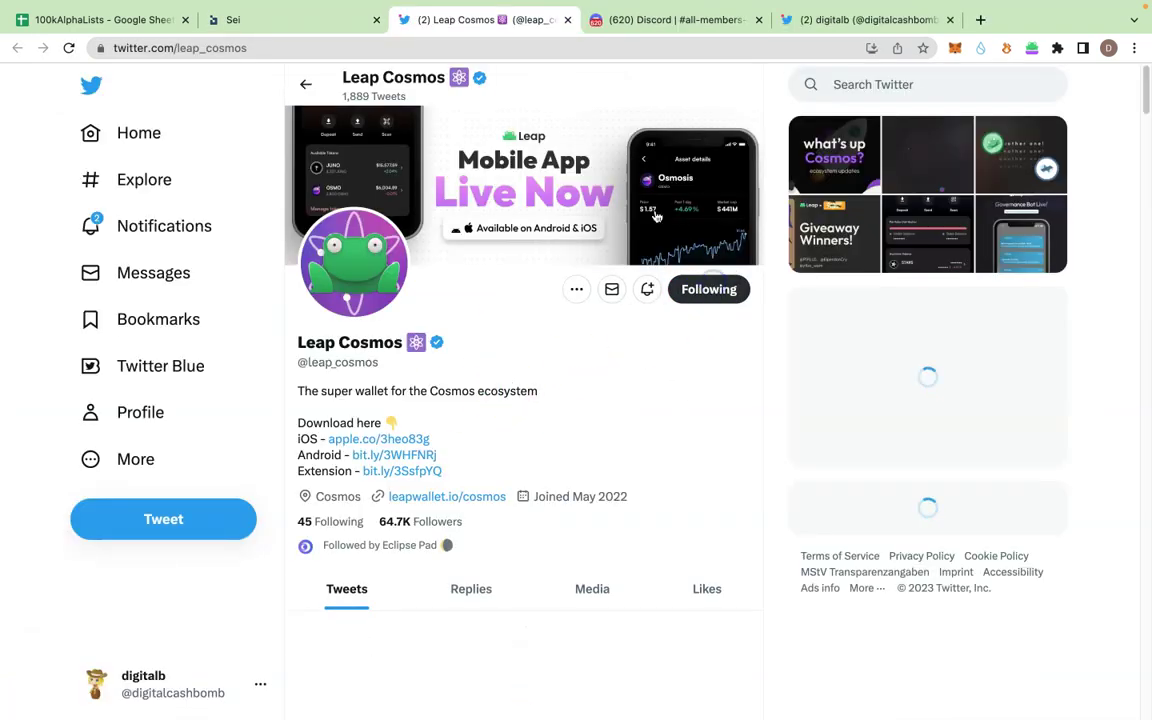
{"action": "left_click", "coordinate": [566, 20]}
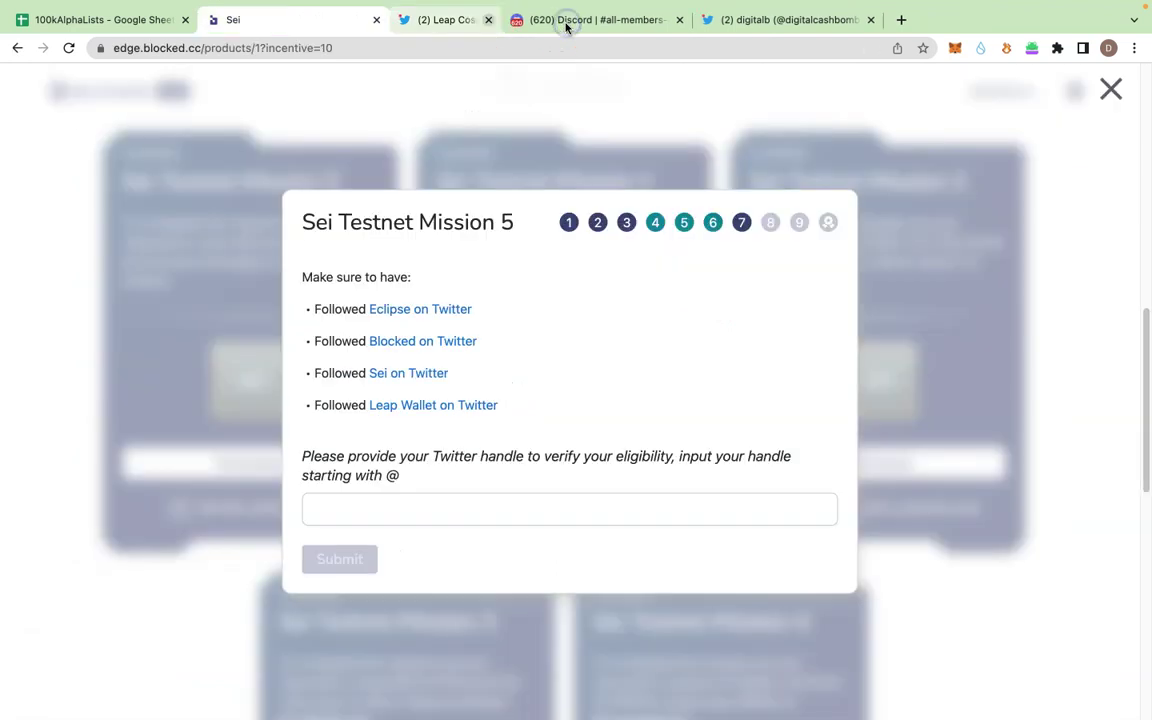
{"action": "left_click", "coordinate": [484, 514]}
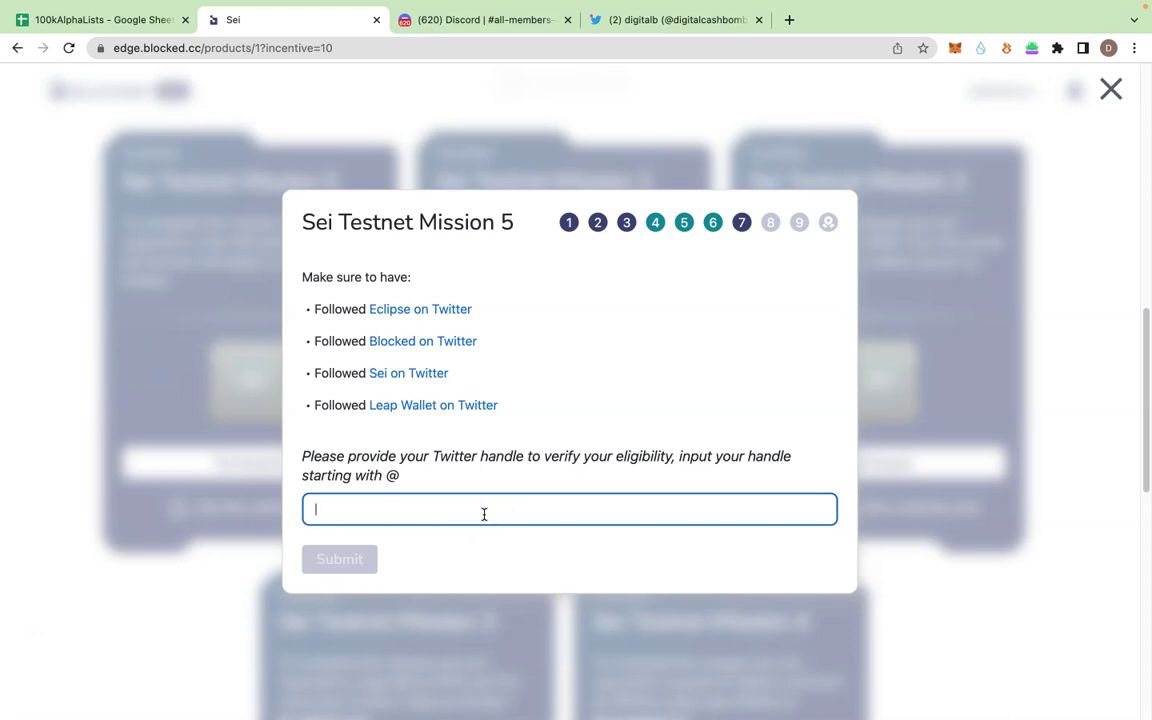
{"action": "type", "text": "@digitalcashbomb"}
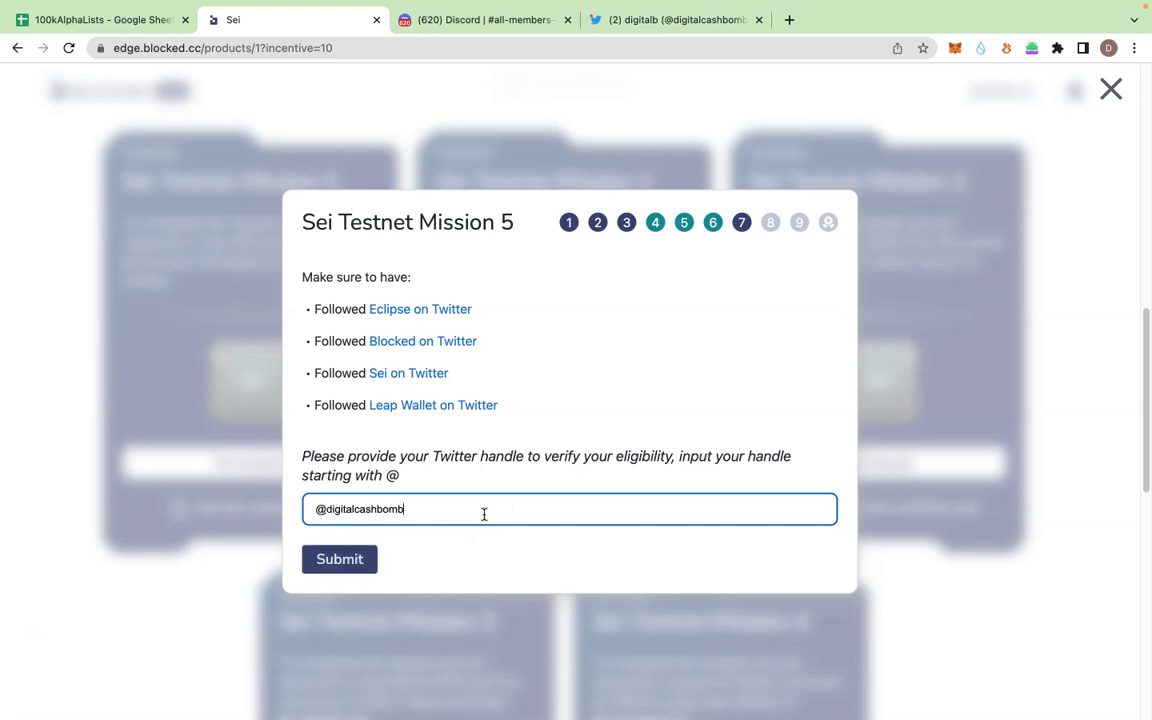
{"action": "left_click", "coordinate": [324, 521]}
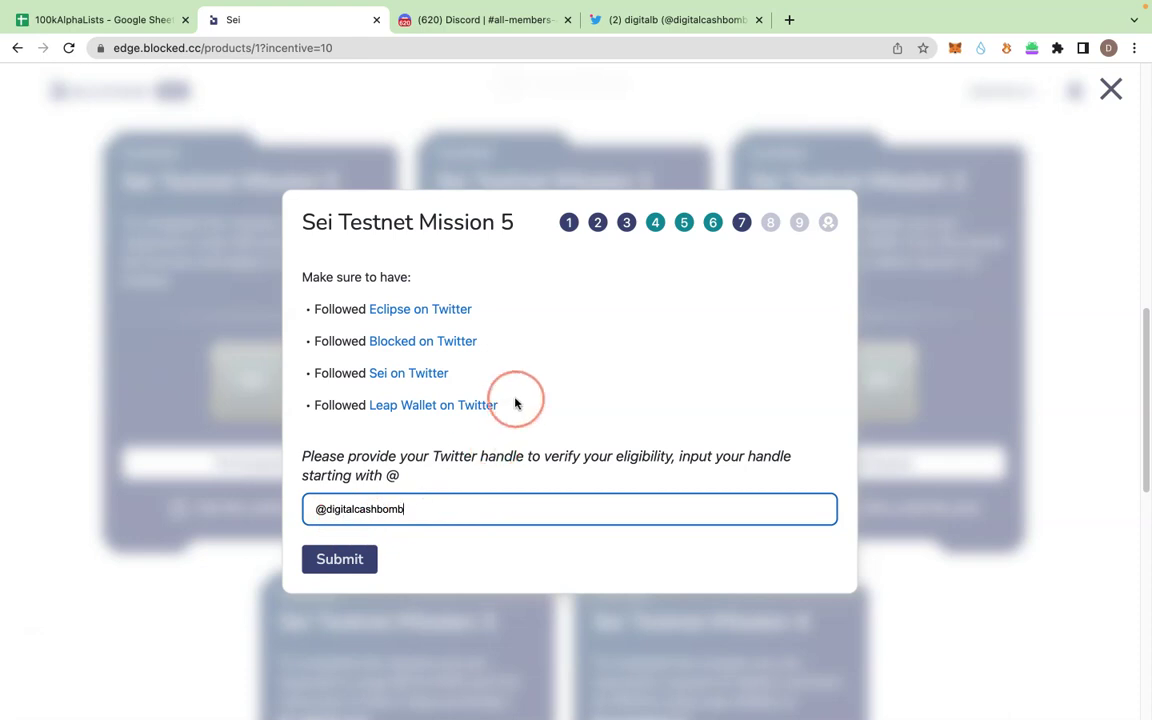
{"action": "scroll", "coordinate": [370, 460], "scroll_direction": "down", "scroll_amount": 1}
{"action": "left_click", "coordinate": [358, 573]}
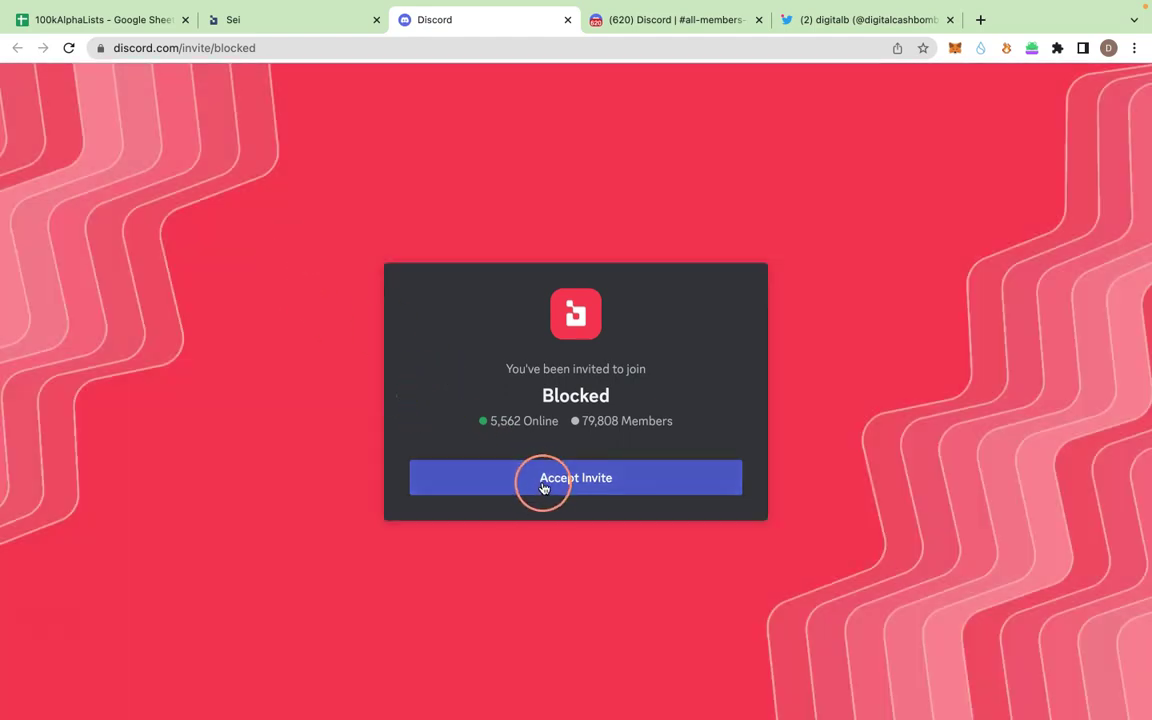
Accept the Blocked server invite and agree to its rules
{"action": "left_click", "coordinate": [543, 487]}
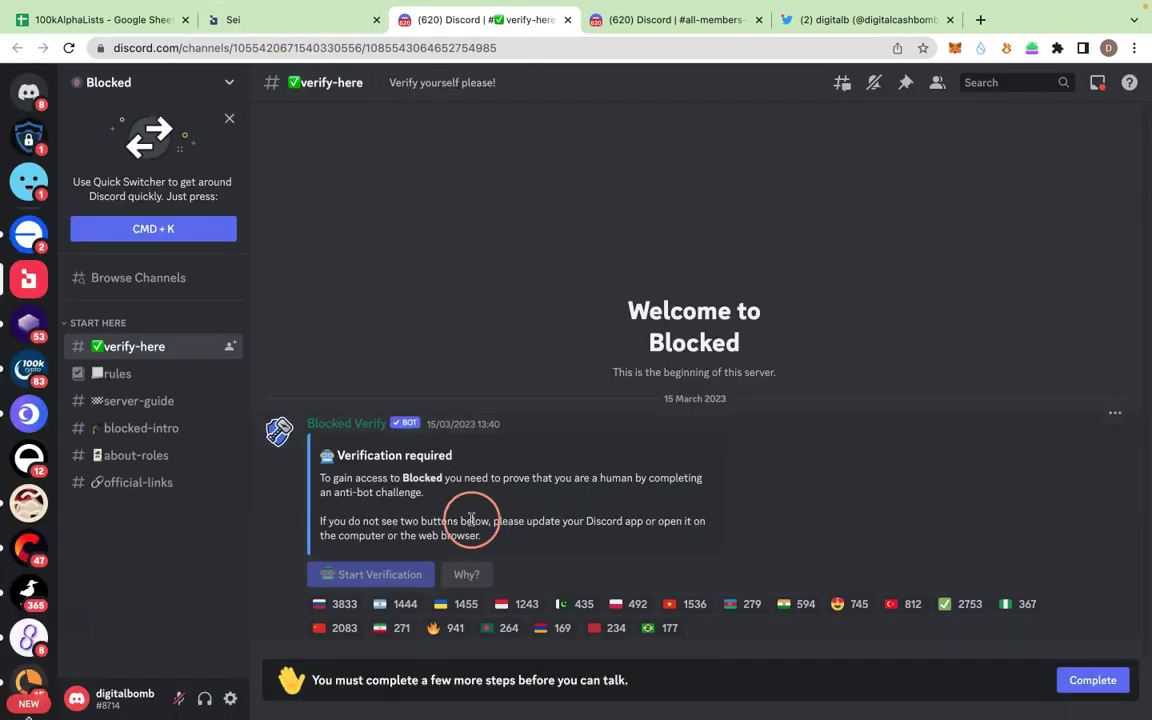
{"action": "left_click", "coordinate": [1088, 682]}
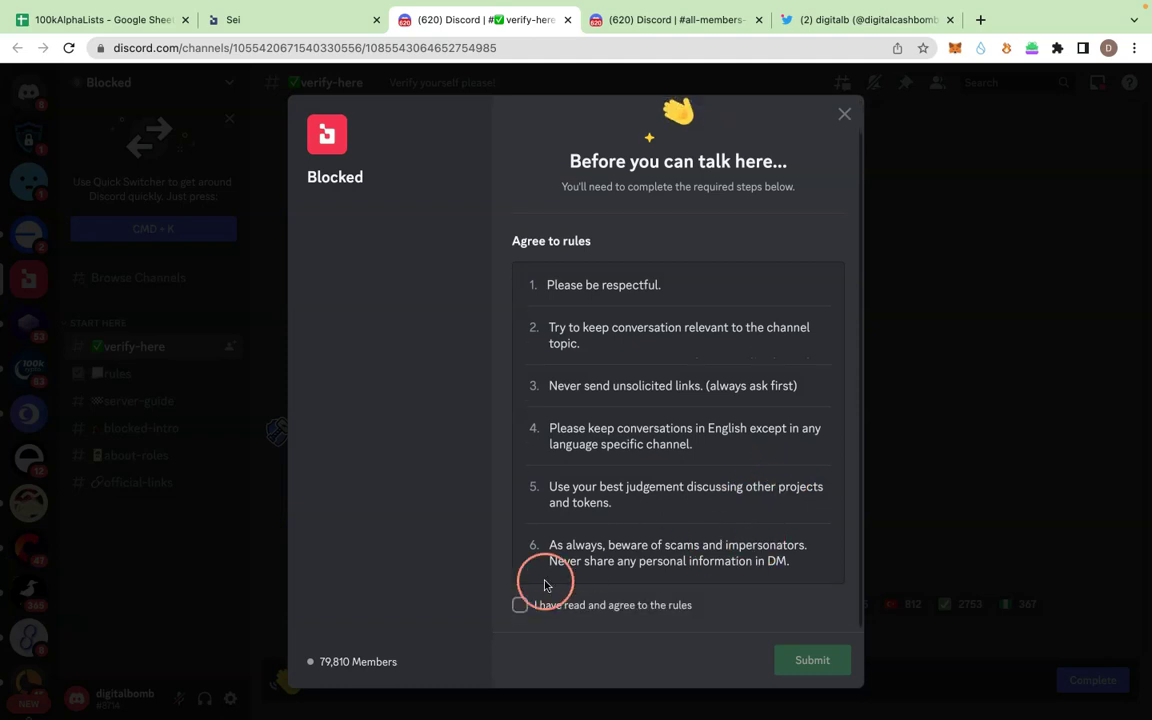
{"action": "left_click", "coordinate": [520, 605]}
{"action": "left_click", "coordinate": [815, 662]}
Pass the anti-bot verification by choosing the fox answer, Option 7
{"action": "left_click", "coordinate": [391, 589]}
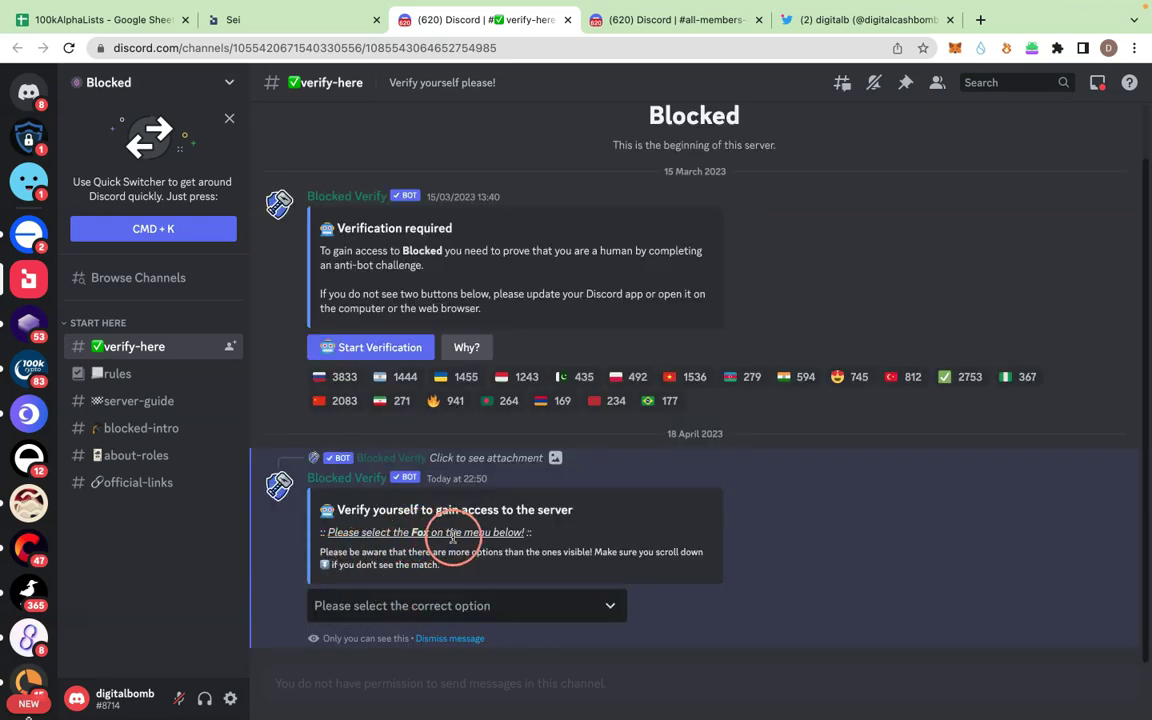
{"action": "left_click", "coordinate": [590, 607]}
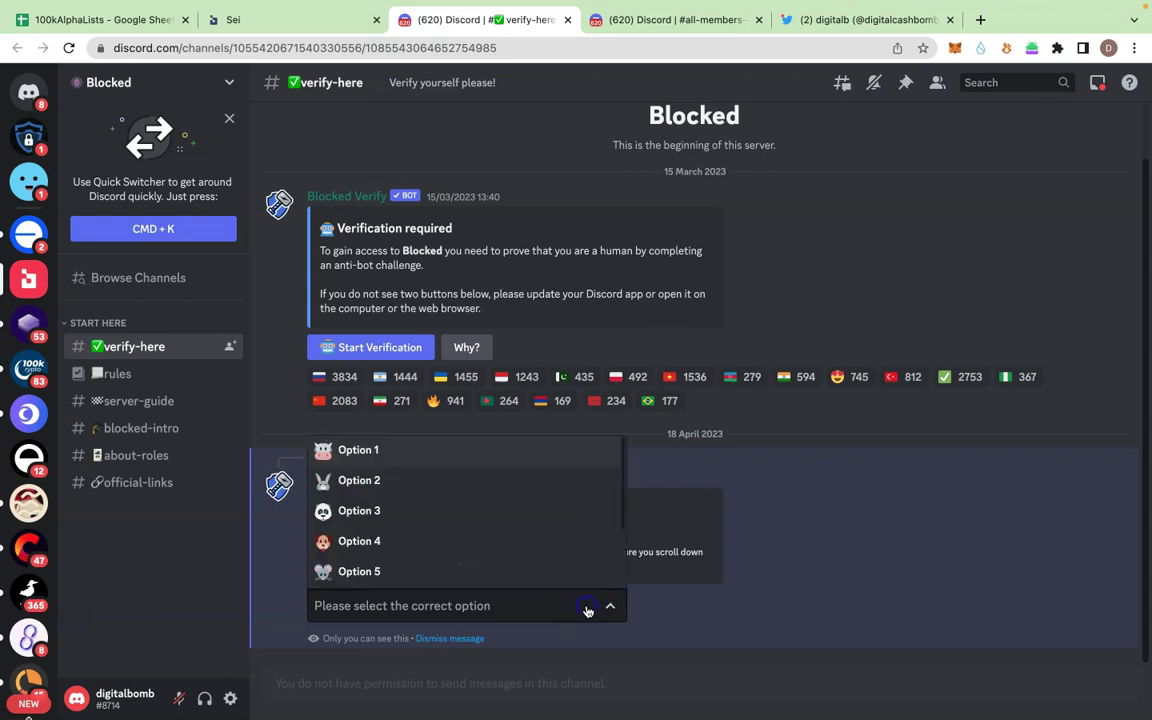
{"action": "scroll", "coordinate": [484, 550], "scroll_direction": "down", "scroll_amount": 3}
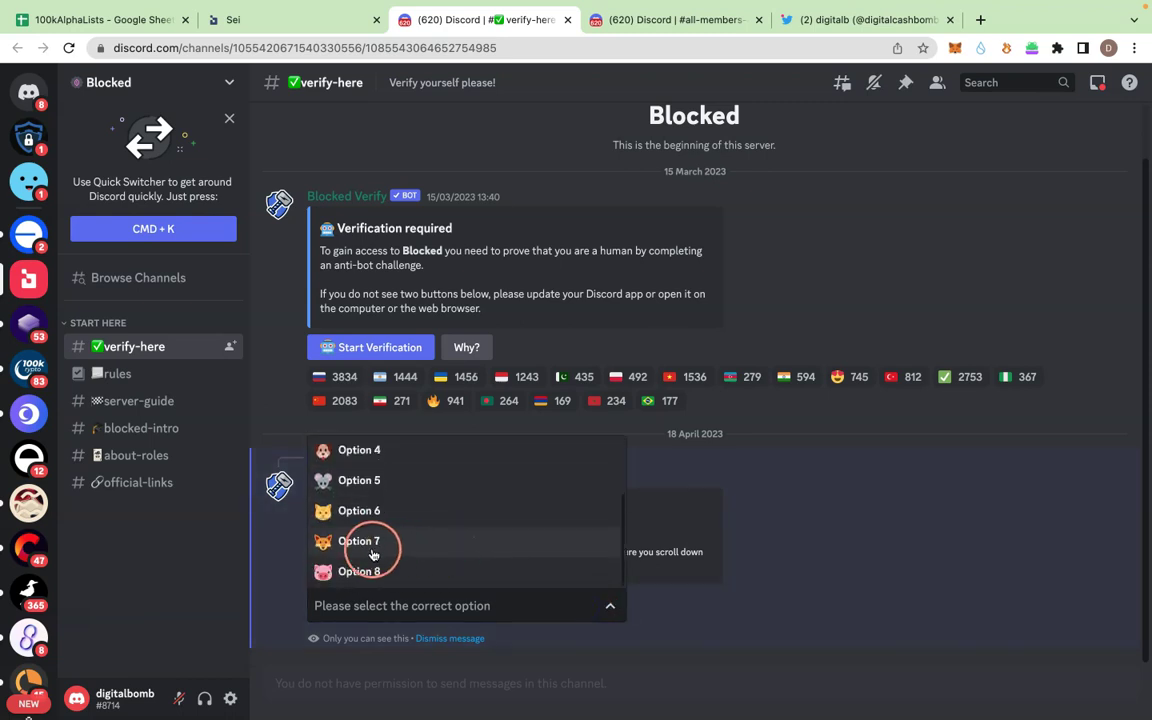
{"action": "scroll", "coordinate": [369, 553], "scroll_direction": "up", "scroll_amount": 3}
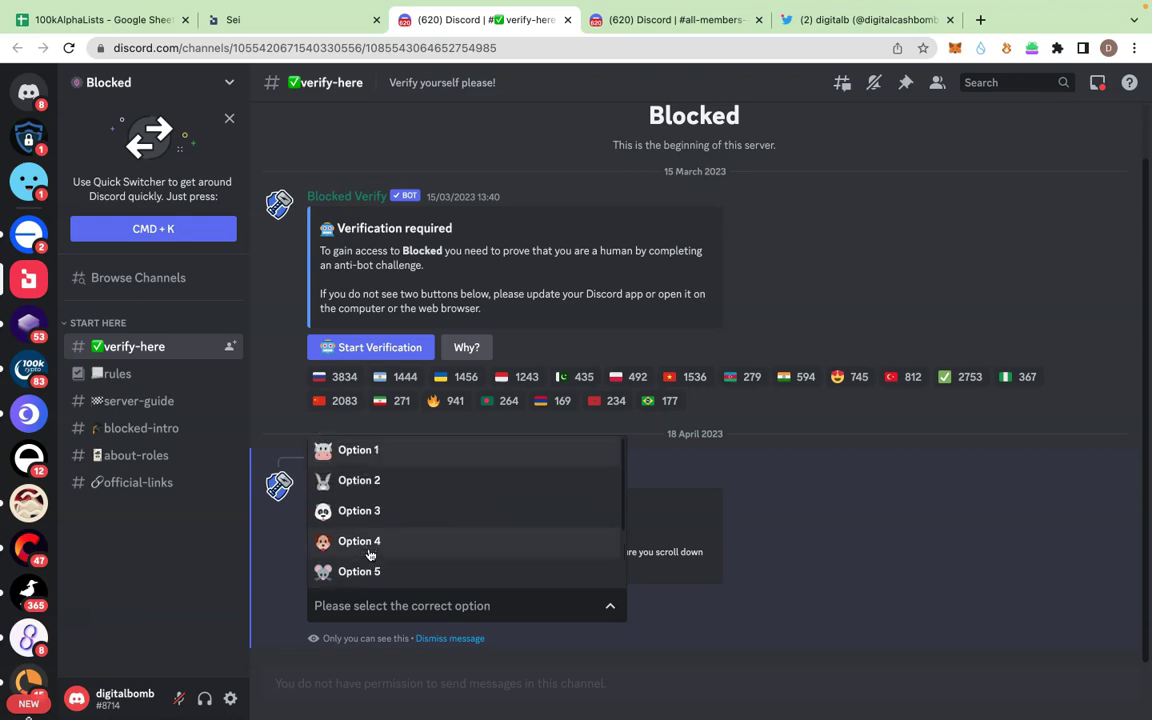
{"action": "scroll", "coordinate": [369, 554], "scroll_direction": "down", "scroll_amount": 3}
{"action": "left_click", "coordinate": [333, 545]}
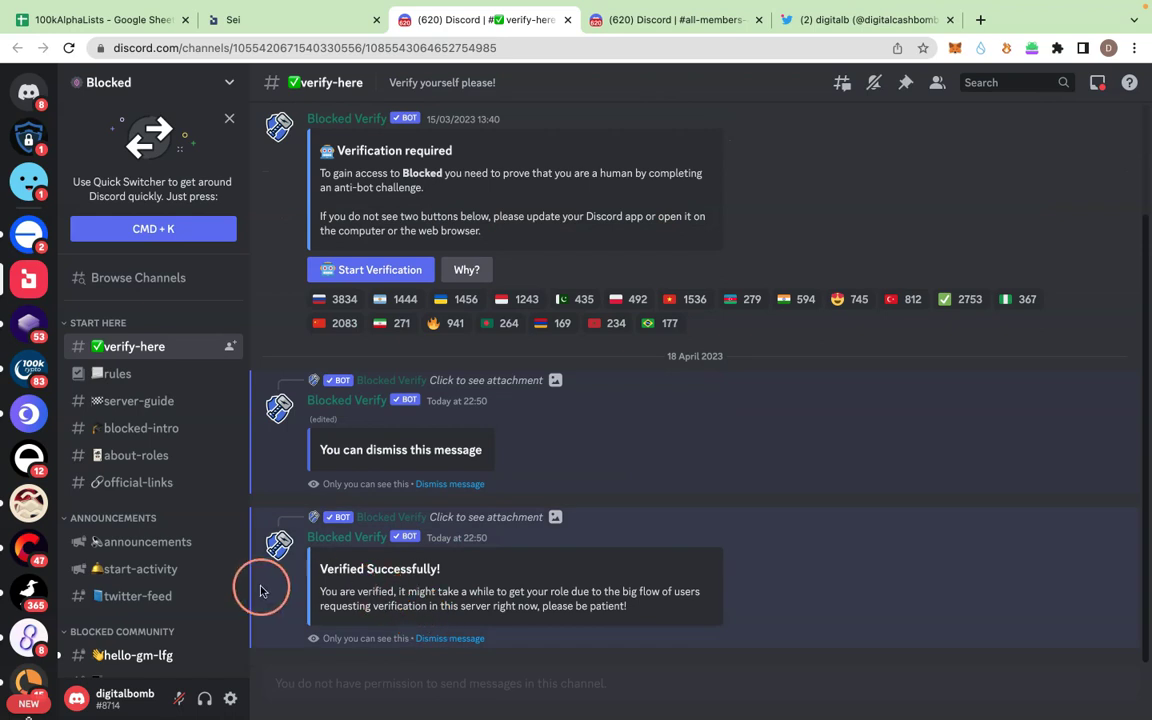
Close the leftover Discord and Twitter tabs and accept the Sei Discord invite
{"action": "left_click", "coordinate": [565, 20]}
{"action": "left_click", "coordinate": [565, 20]}
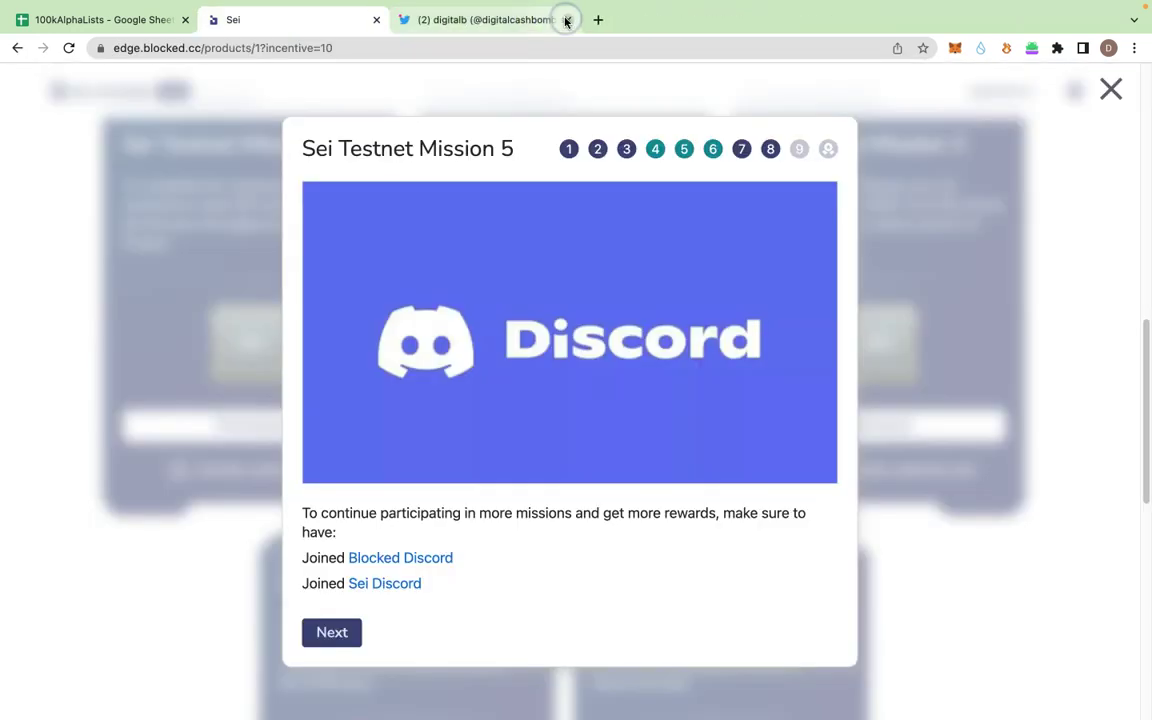
{"action": "left_click", "coordinate": [389, 587]}
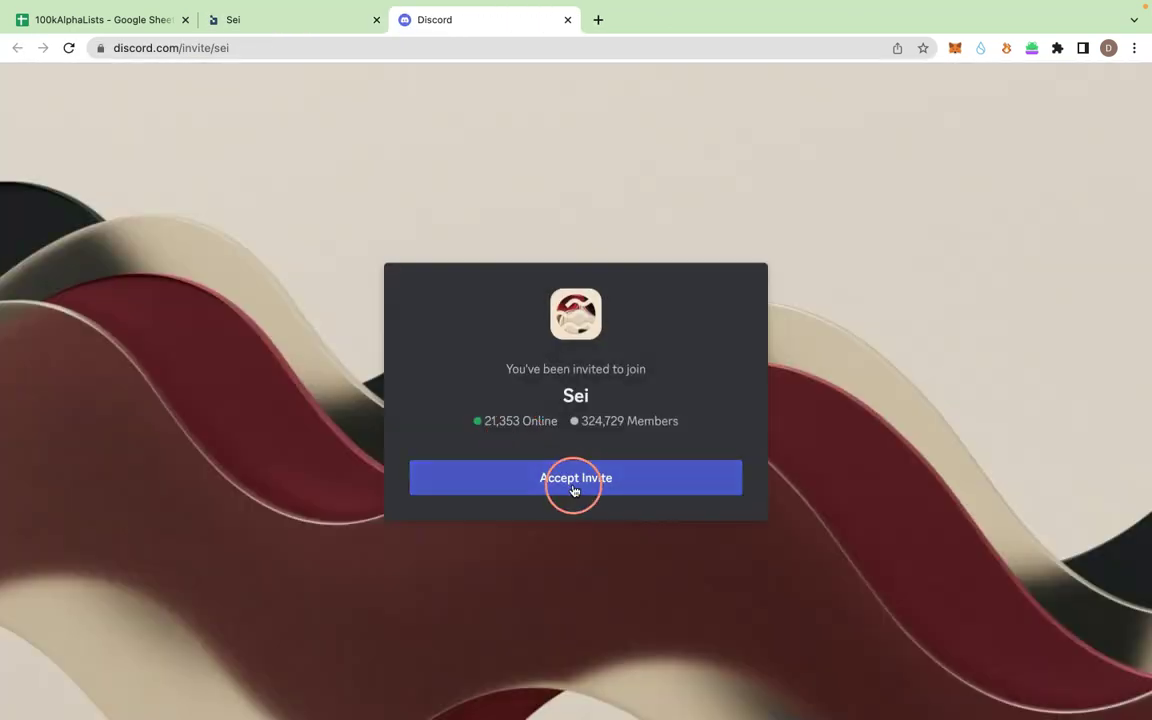
{"action": "left_click", "coordinate": [574, 484]}
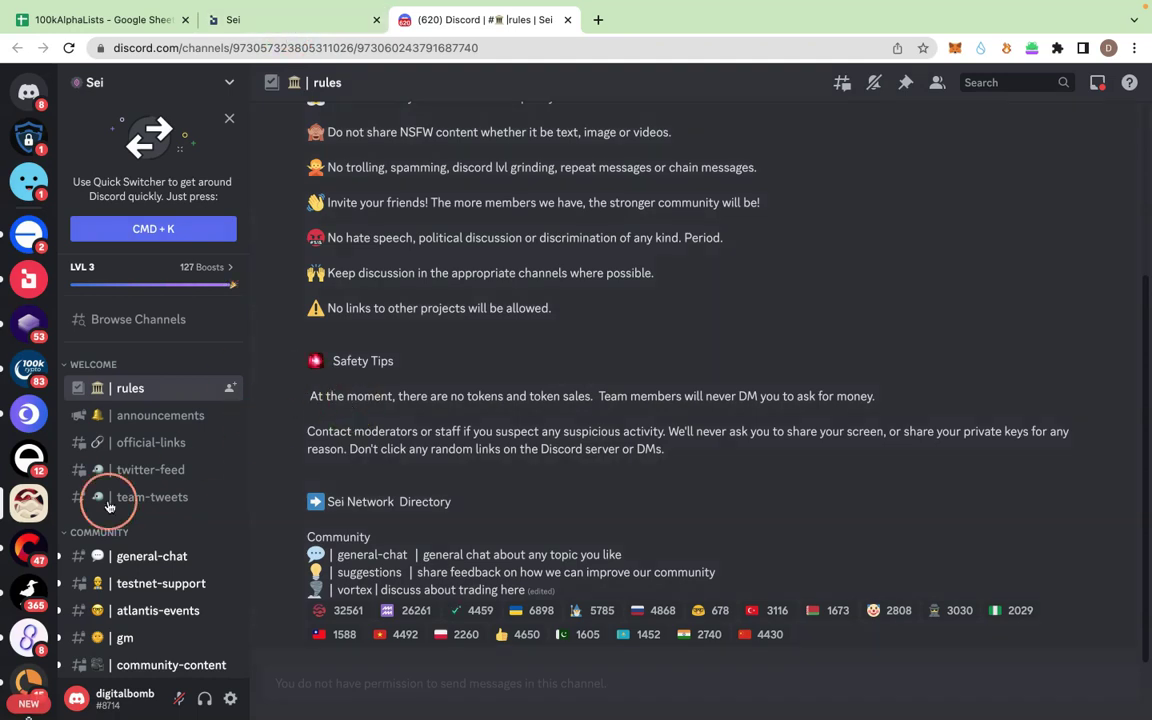
{"action": "scroll", "coordinate": [160, 388], "scroll_direction": "down", "scroll_amount": 10}
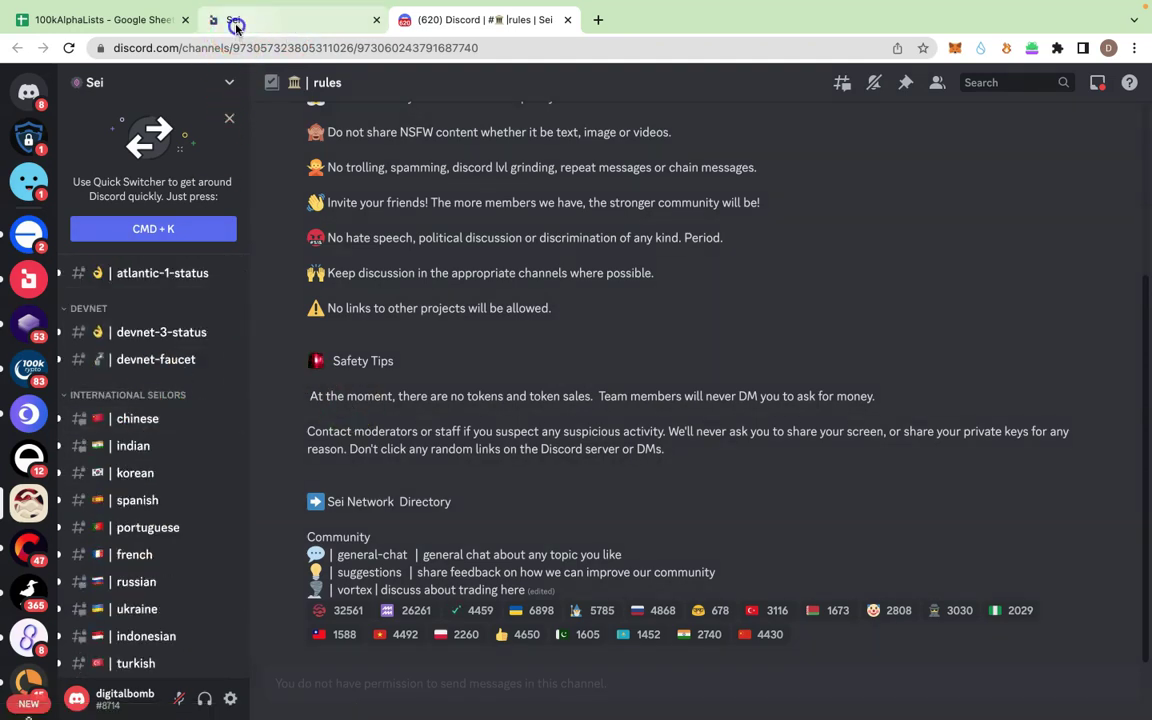
Finish Mission 5's Discord step and dismiss the success message
{"action": "left_click", "coordinate": [245, 19]}
{"action": "left_click", "coordinate": [334, 630]}
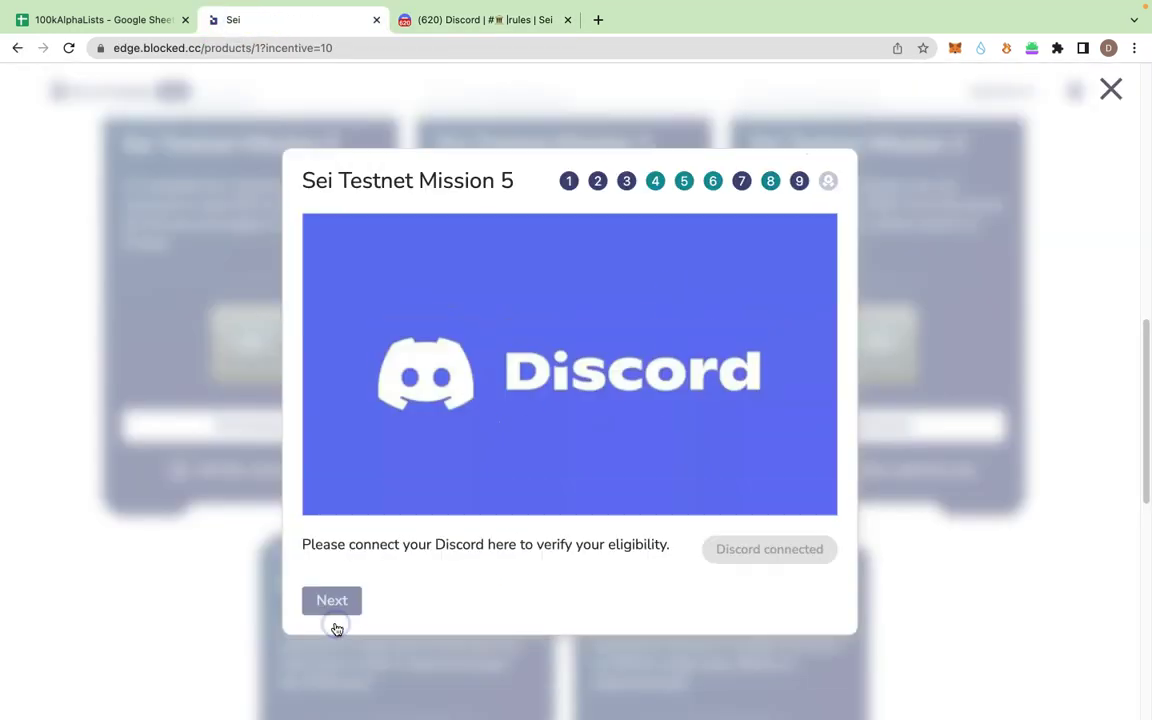
{"action": "left_click", "coordinate": [330, 600]}
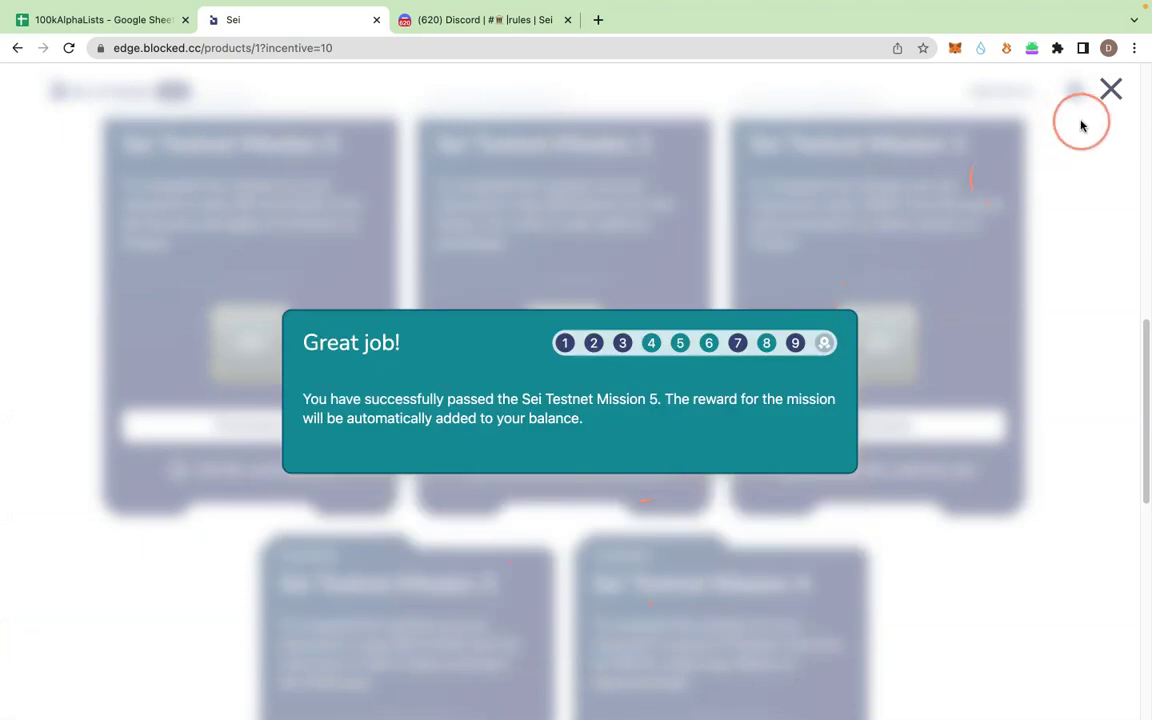
{"action": "left_click", "coordinate": [1110, 89]}
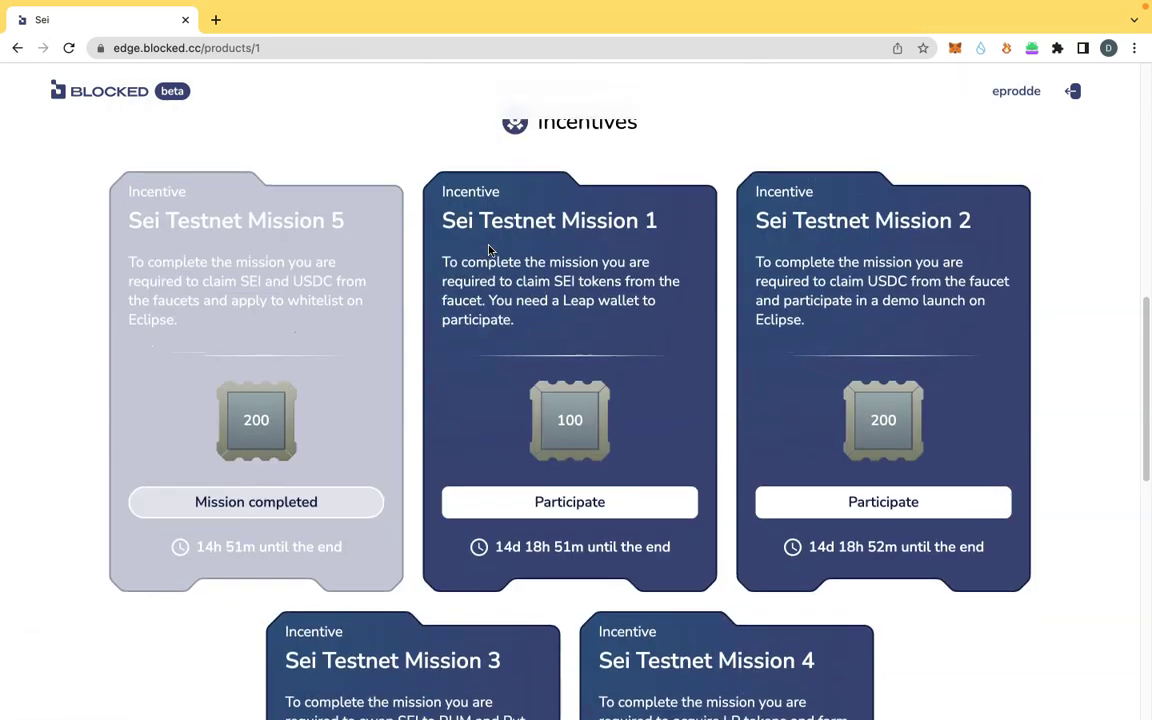
Start Sei Testnet Mission 1 and advance past the Leap wallet step
{"action": "scroll", "coordinate": [489, 249], "scroll_direction": "up", "scroll_amount": 1}
{"action": "left_click", "coordinate": [590, 244]}
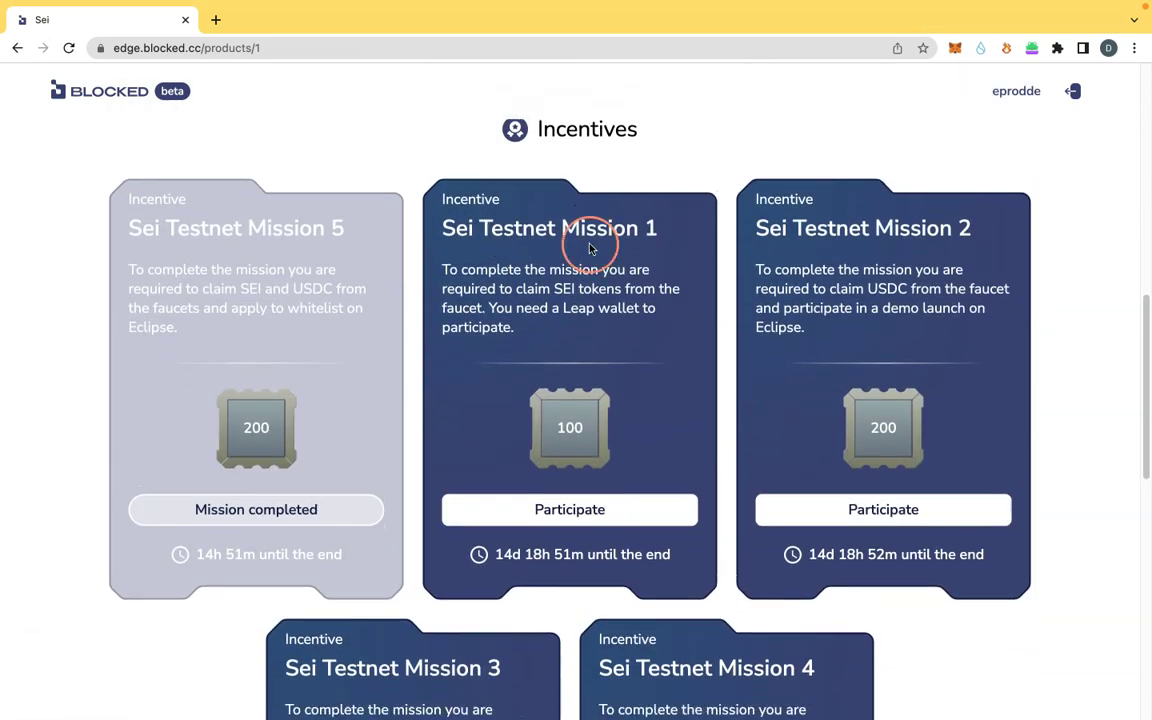
{"action": "scroll", "coordinate": [565, 360], "scroll_direction": "down", "scroll_amount": 1}
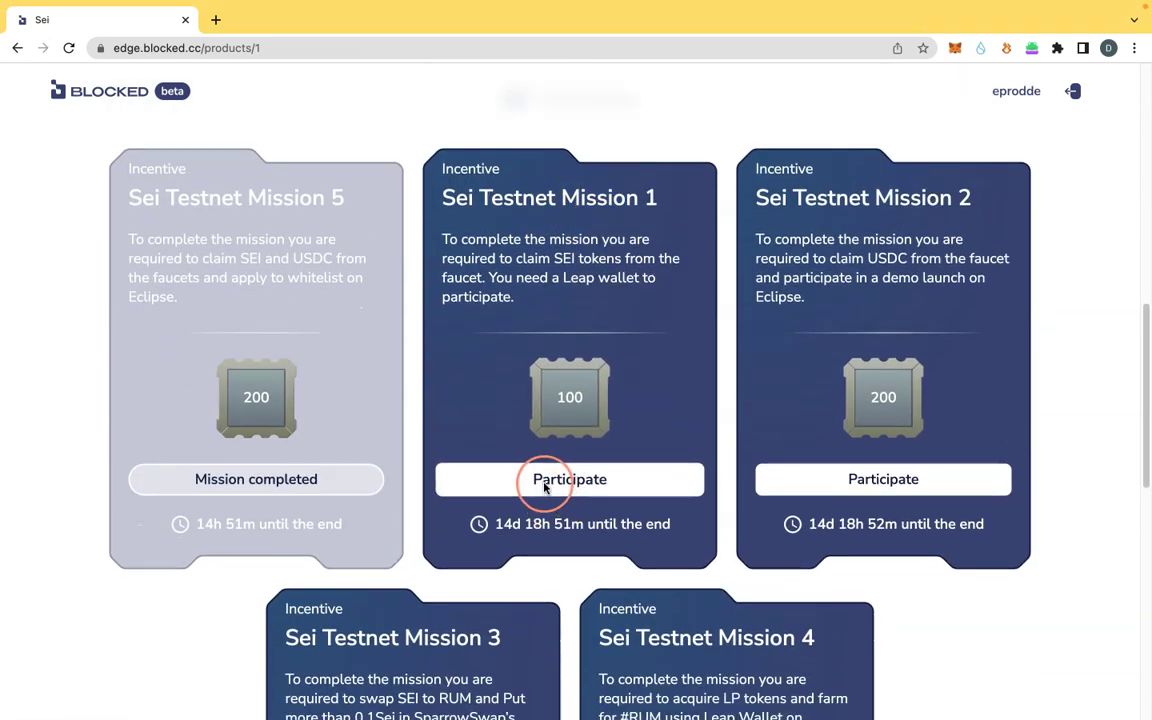
{"action": "left_click", "coordinate": [545, 482]}
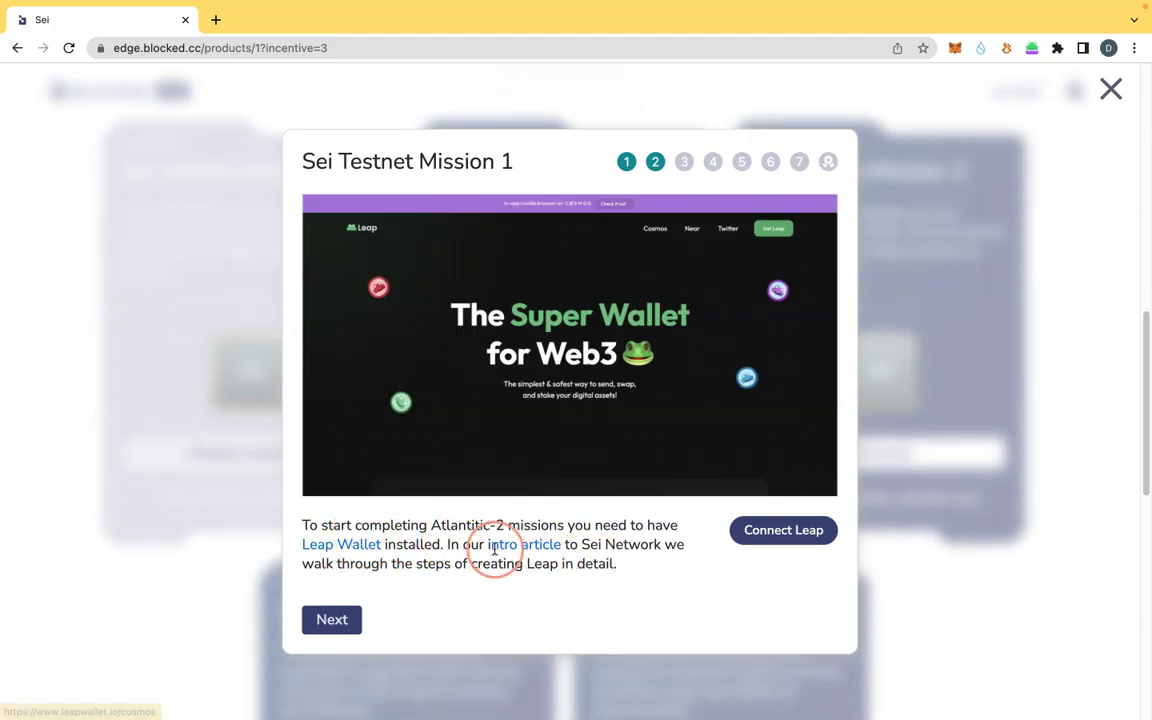
{"action": "left_click", "coordinate": [793, 535]}
{"action": "left_click", "coordinate": [488, 521]}
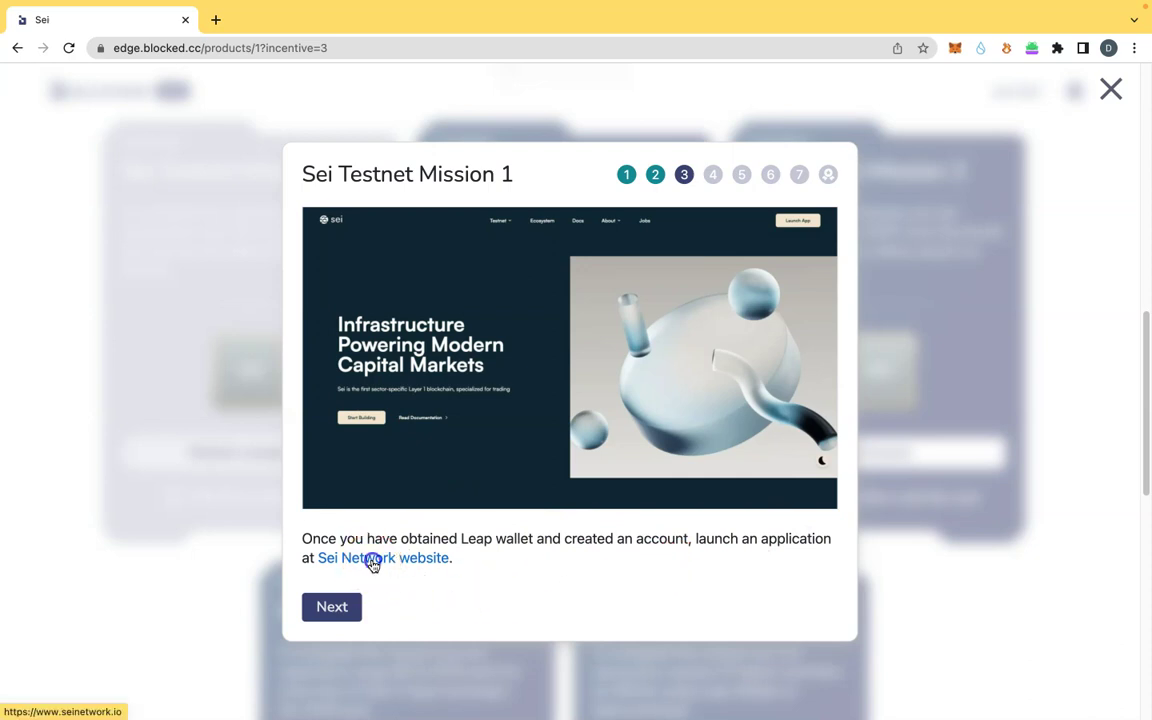
Visit the Sei Network website and faucet pages, then close them
{"action": "left_click", "coordinate": [372, 564]}
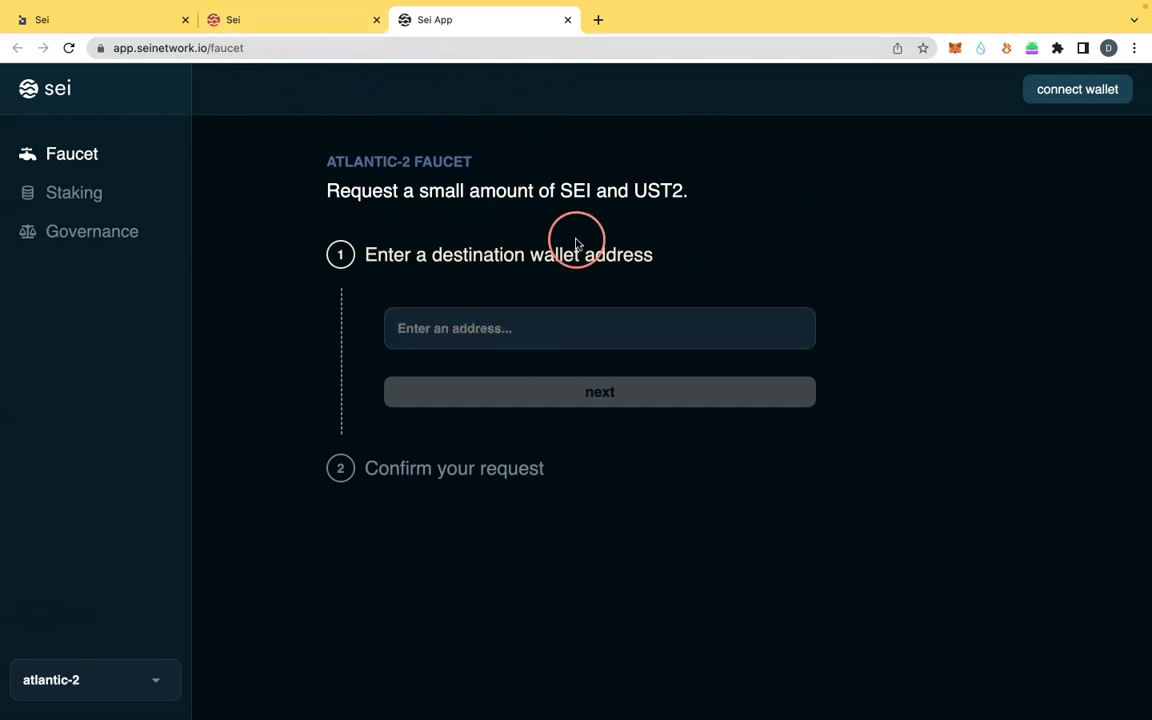
{"action": "left_click", "coordinate": [316, 26]}
{"action": "left_click", "coordinate": [509, 22]}
{"action": "left_click", "coordinate": [568, 21]}
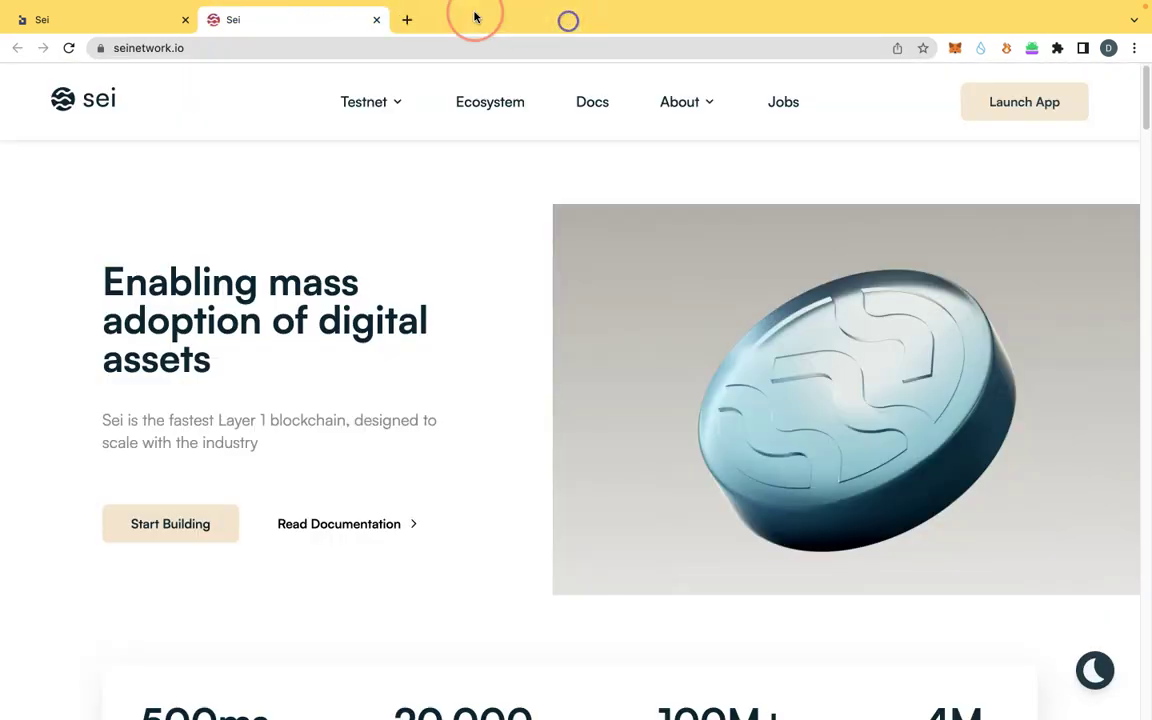
{"action": "left_click", "coordinate": [377, 21]}
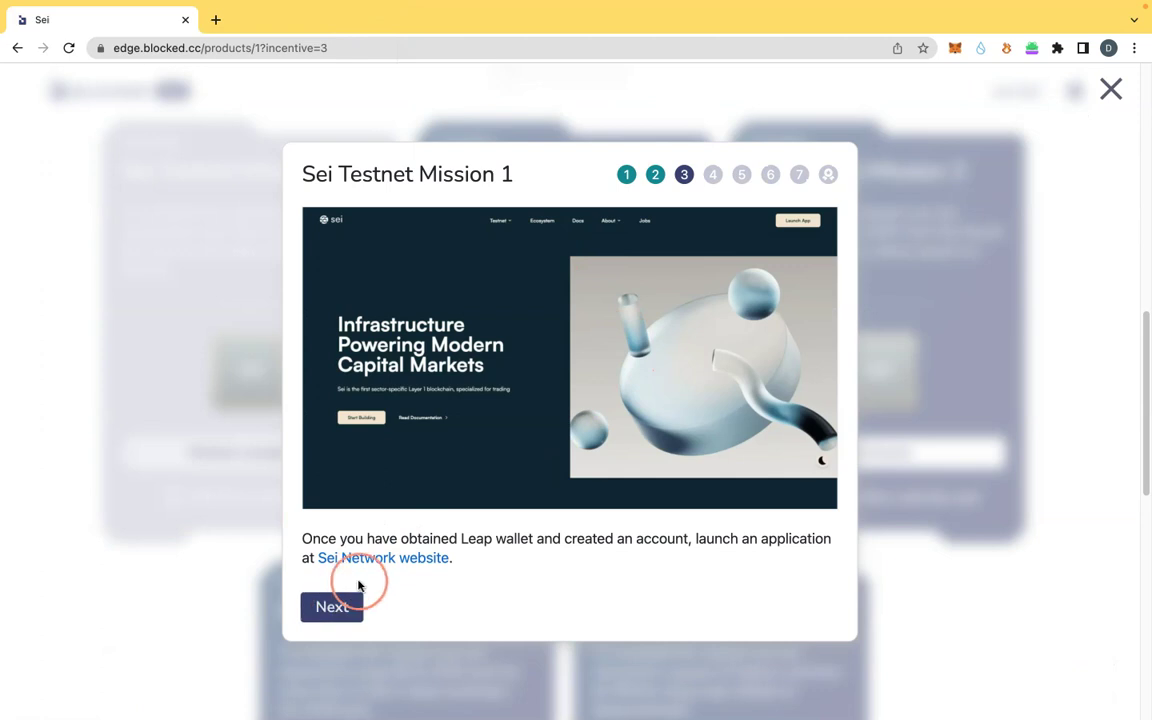
Advance through the faucet step and confirm the 0.10 SEI balance
{"action": "left_click", "coordinate": [334, 607]}
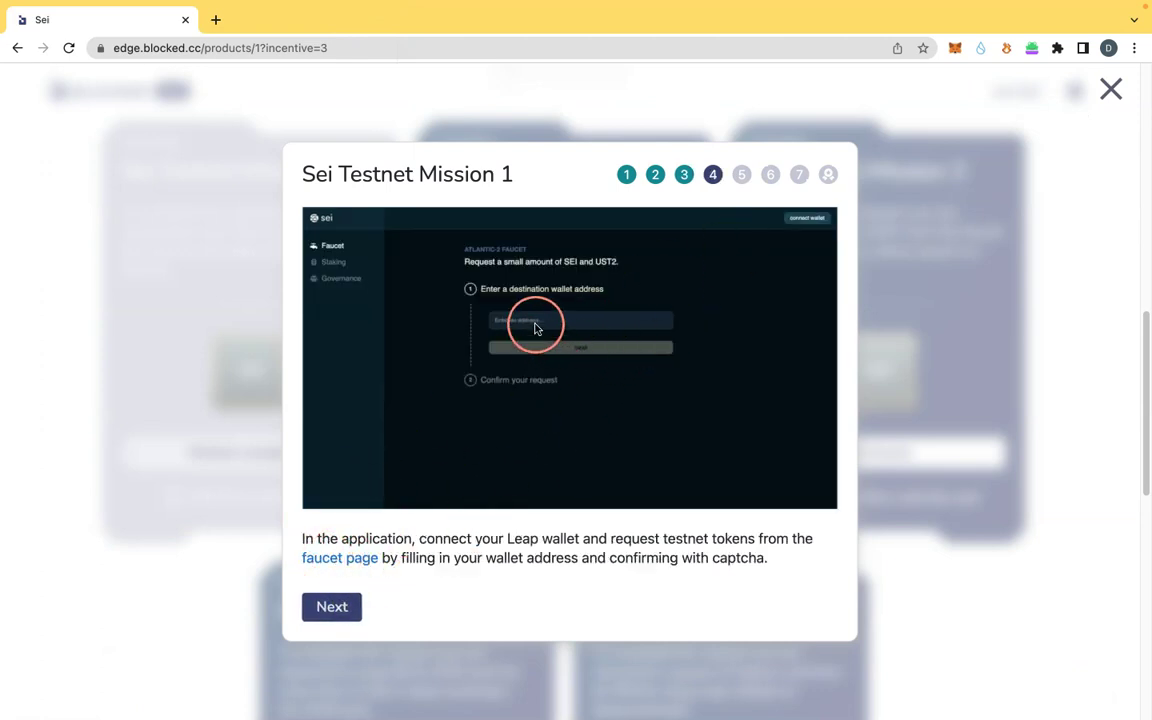
{"action": "left_click", "coordinate": [332, 609]}
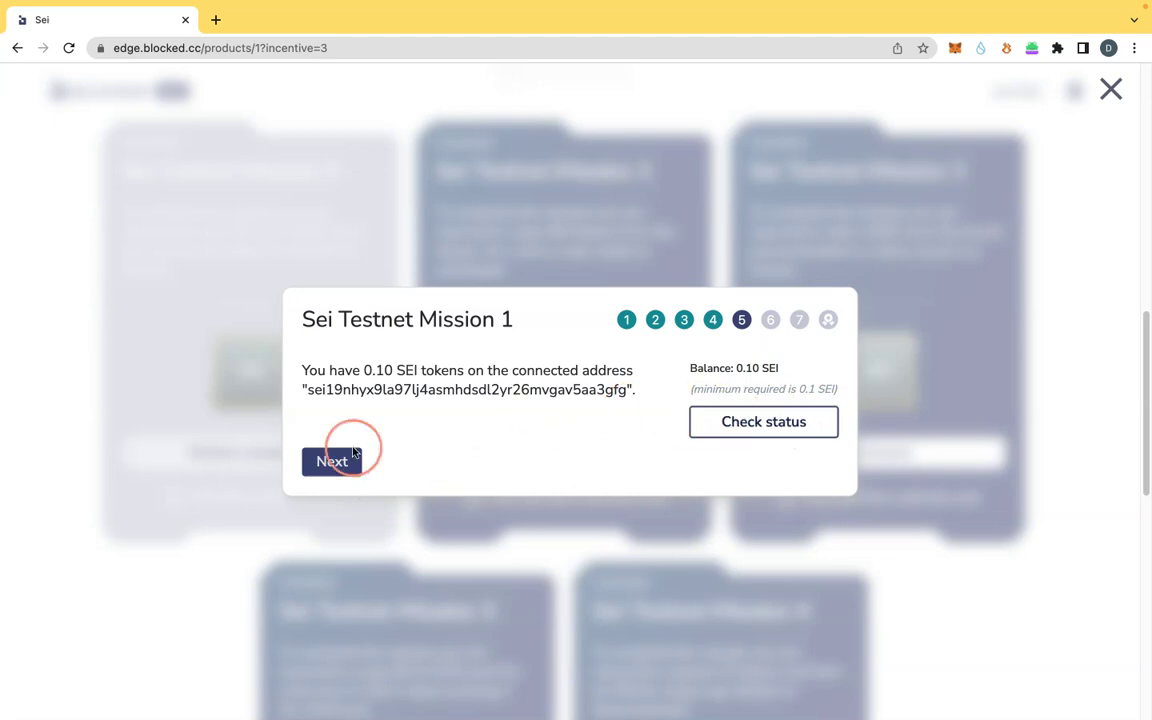
{"action": "left_click", "coordinate": [737, 362]}
{"action": "left_click", "coordinate": [333, 467]}
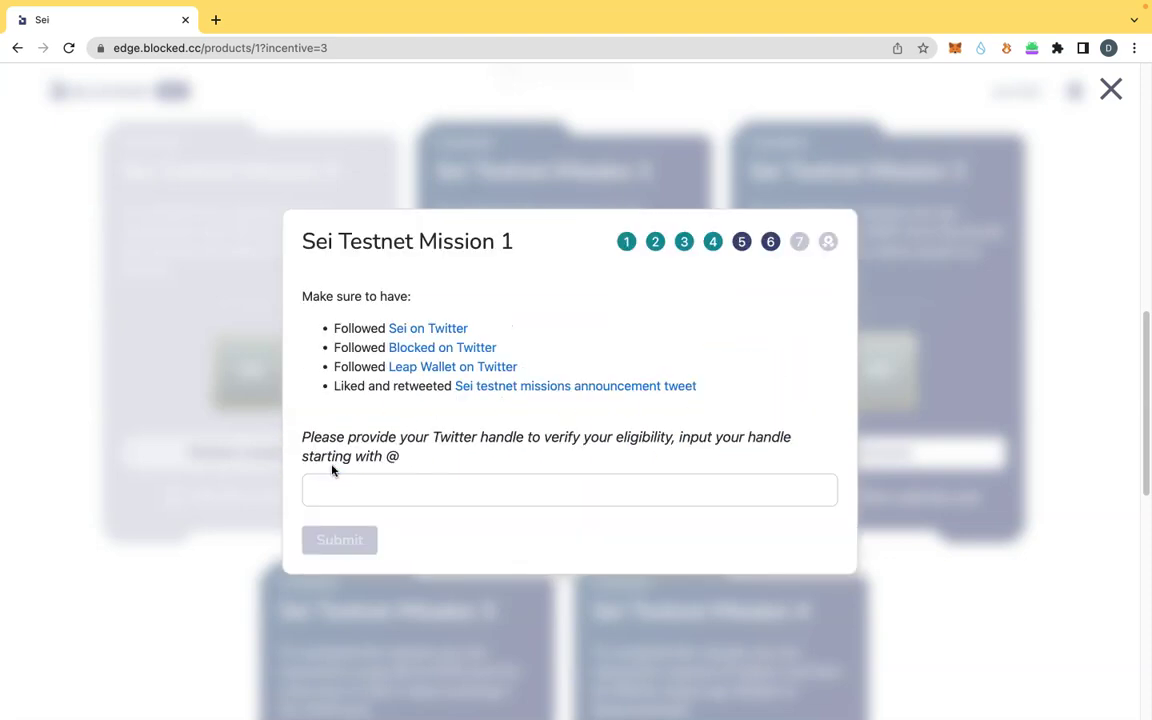
Follow Sei on Twitter and check the Blocked Protocol and Leap Cosmos profiles
{"action": "left_click", "coordinate": [436, 333]}
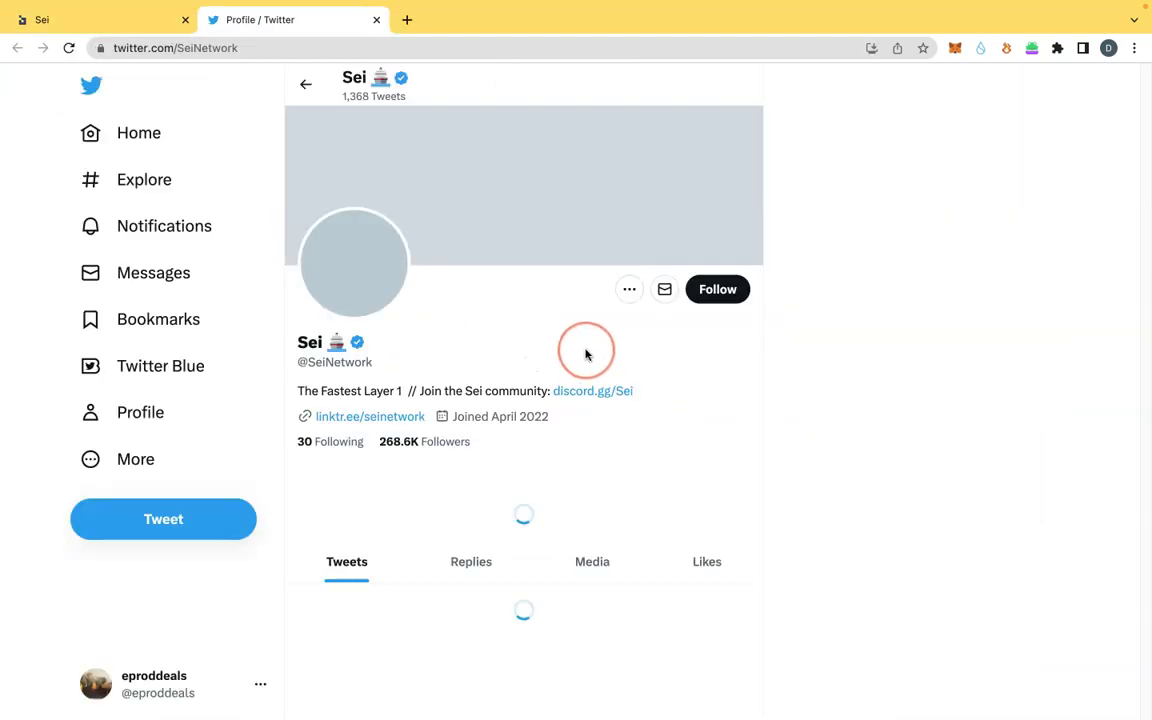
{"action": "left_click", "coordinate": [720, 292]}
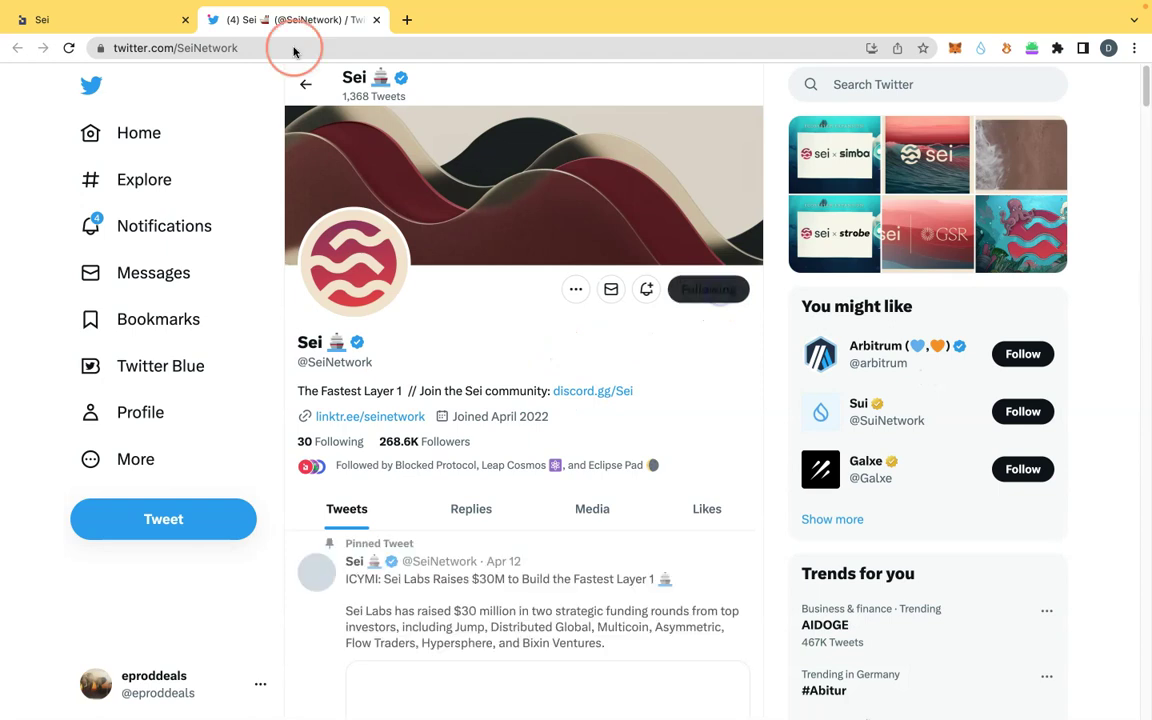
{"action": "left_click", "coordinate": [375, 20]}
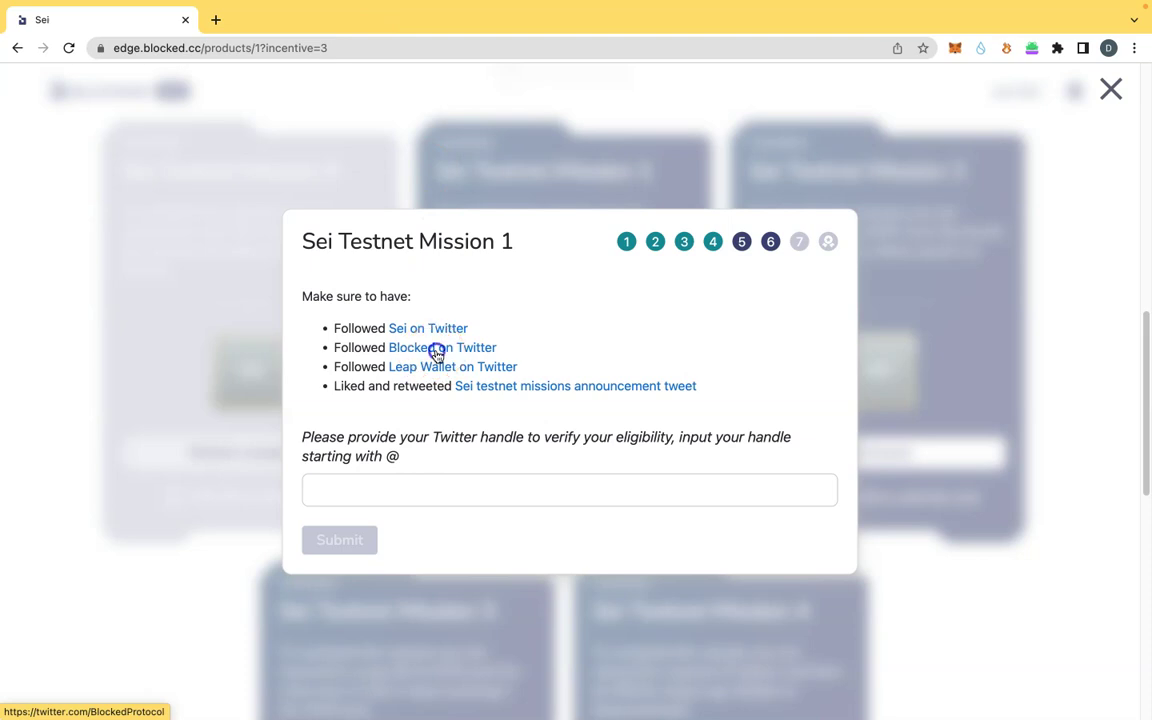
{"action": "left_click", "coordinate": [437, 352]}
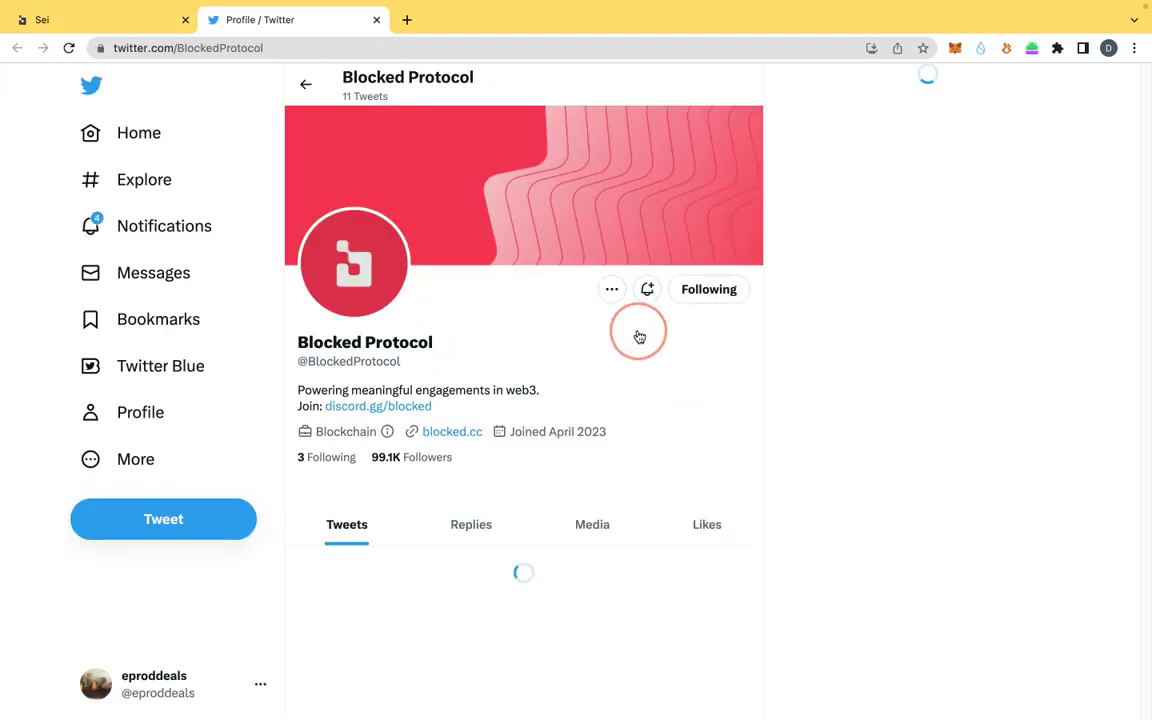
{"action": "left_click", "coordinate": [375, 20]}
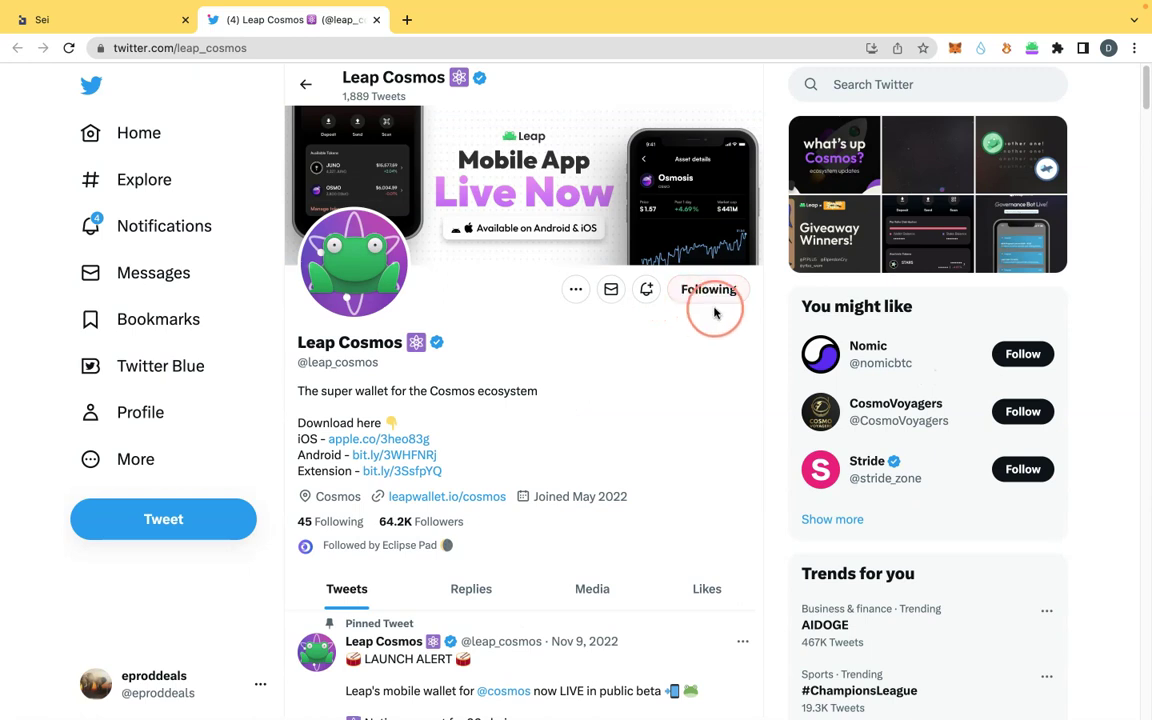
{"action": "left_click", "coordinate": [376, 19]}
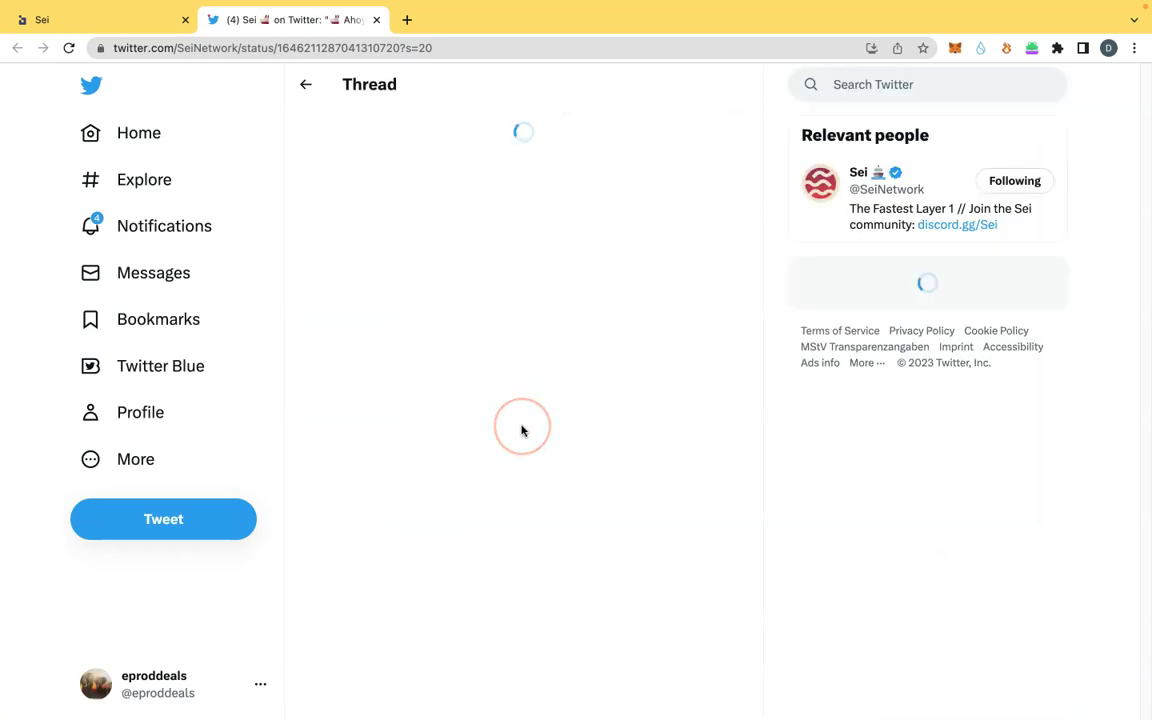
Like and retweet the Sei testnet missions announcement tweet
{"action": "scroll", "coordinate": [550, 570], "scroll_direction": "down", "scroll_amount": 1}
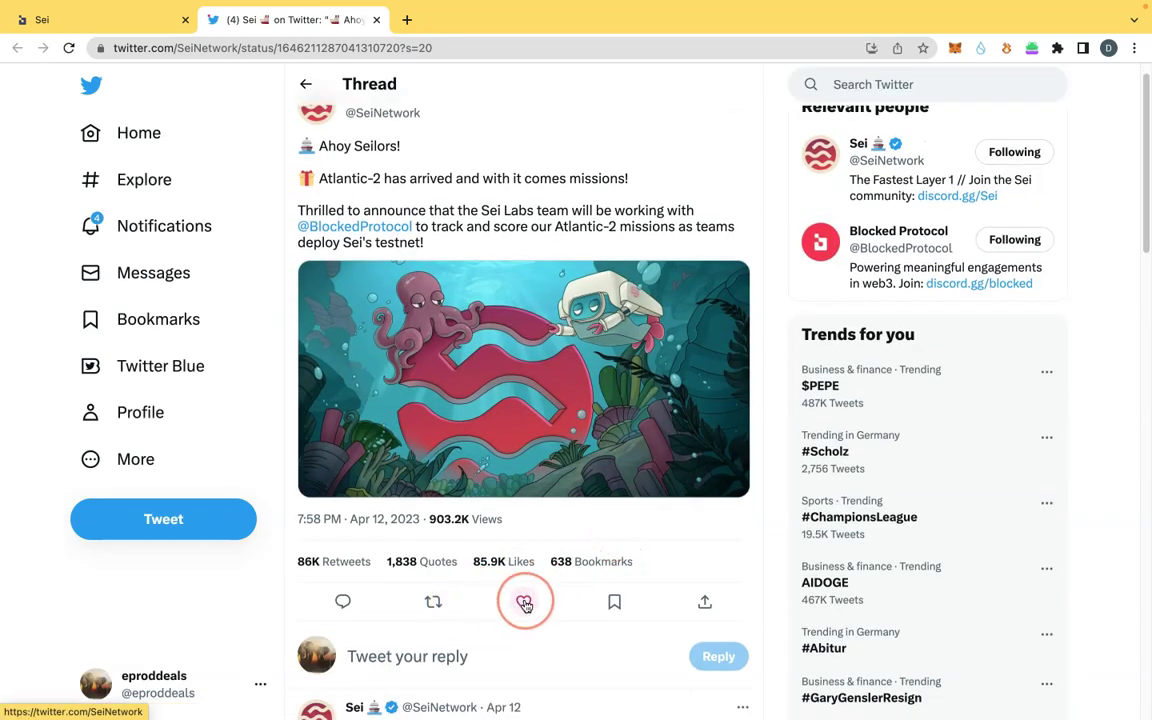
{"action": "left_click", "coordinate": [524, 601]}
{"action": "scroll", "coordinate": [515, 585], "scroll_direction": "down", "scroll_amount": 2}
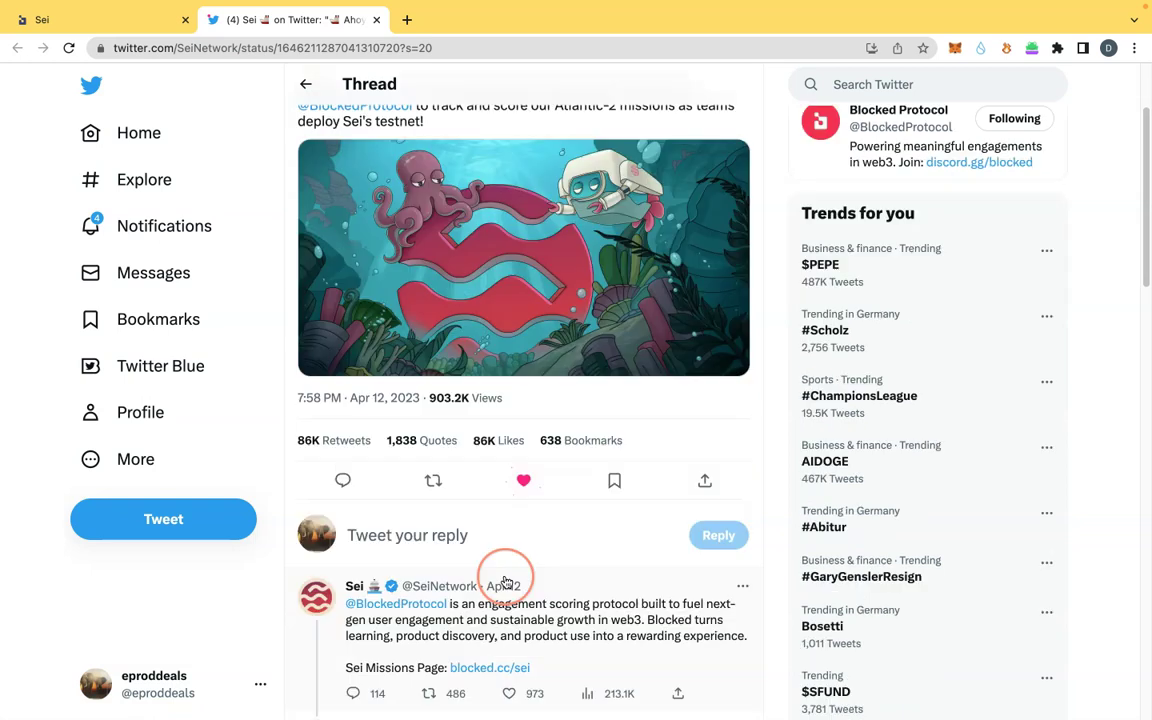
{"action": "left_click", "coordinate": [432, 482]}
{"action": "left_click", "coordinate": [405, 532]}
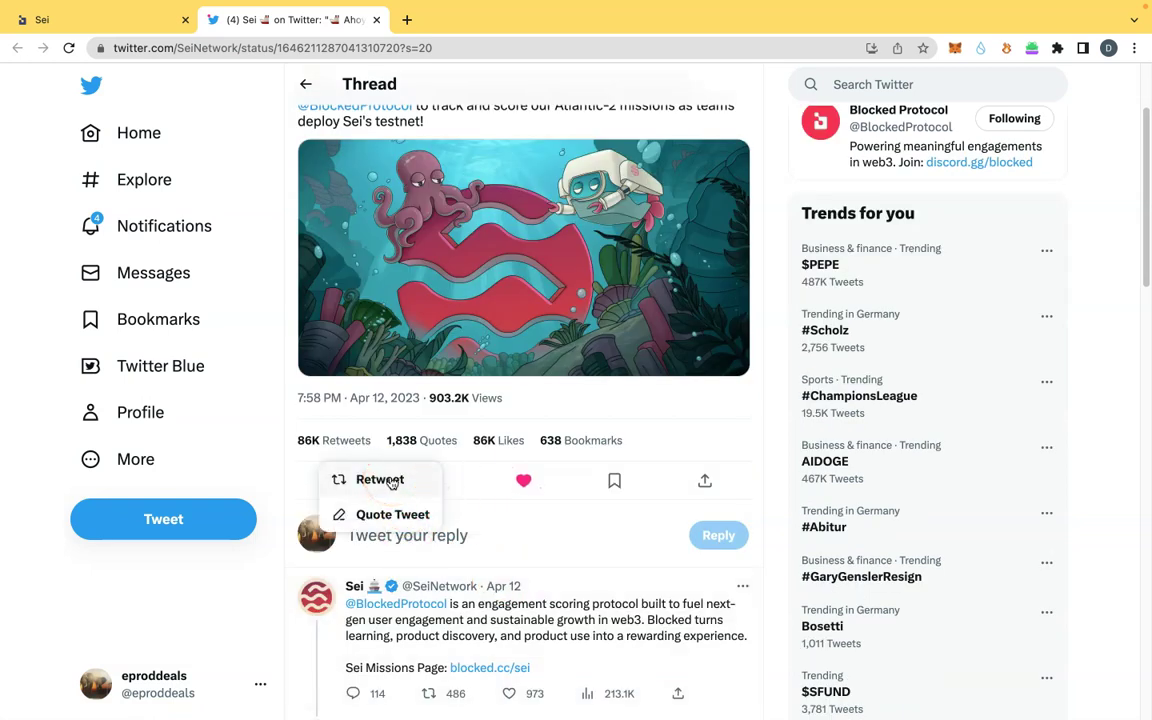
{"action": "left_click", "coordinate": [390, 481]}
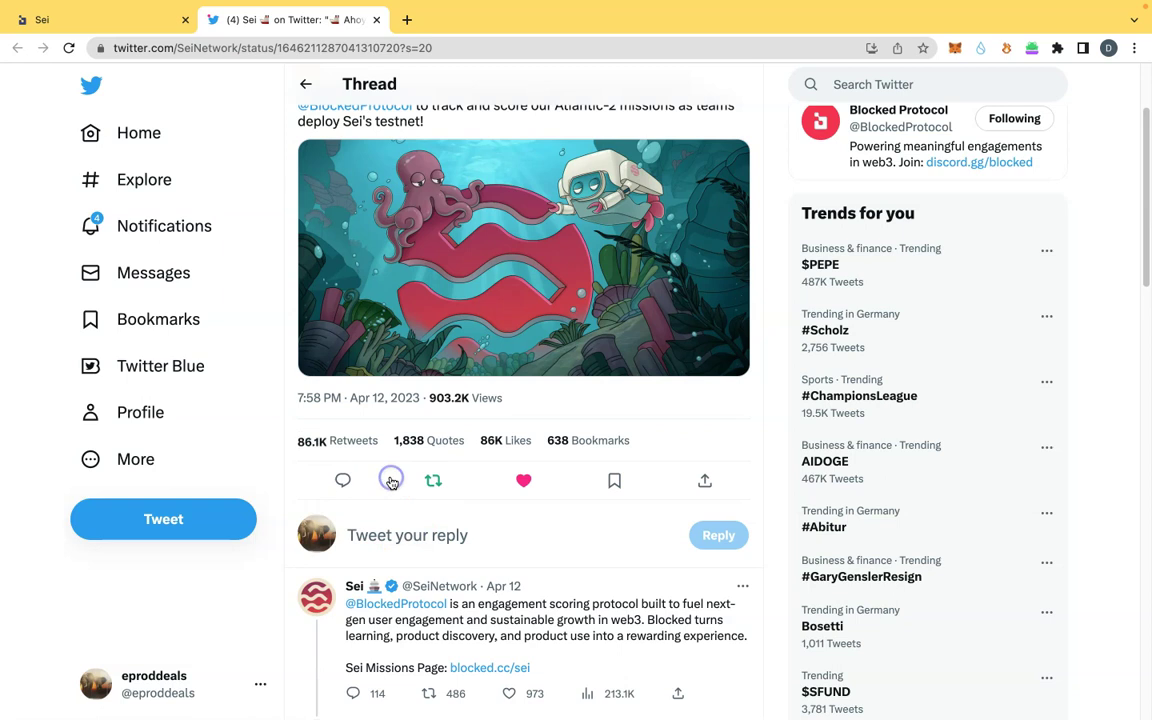
Close the tweet tab and load twitter.com in a new tab
{"action": "left_click", "coordinate": [378, 20]}
{"action": "left_click", "coordinate": [470, 499]}
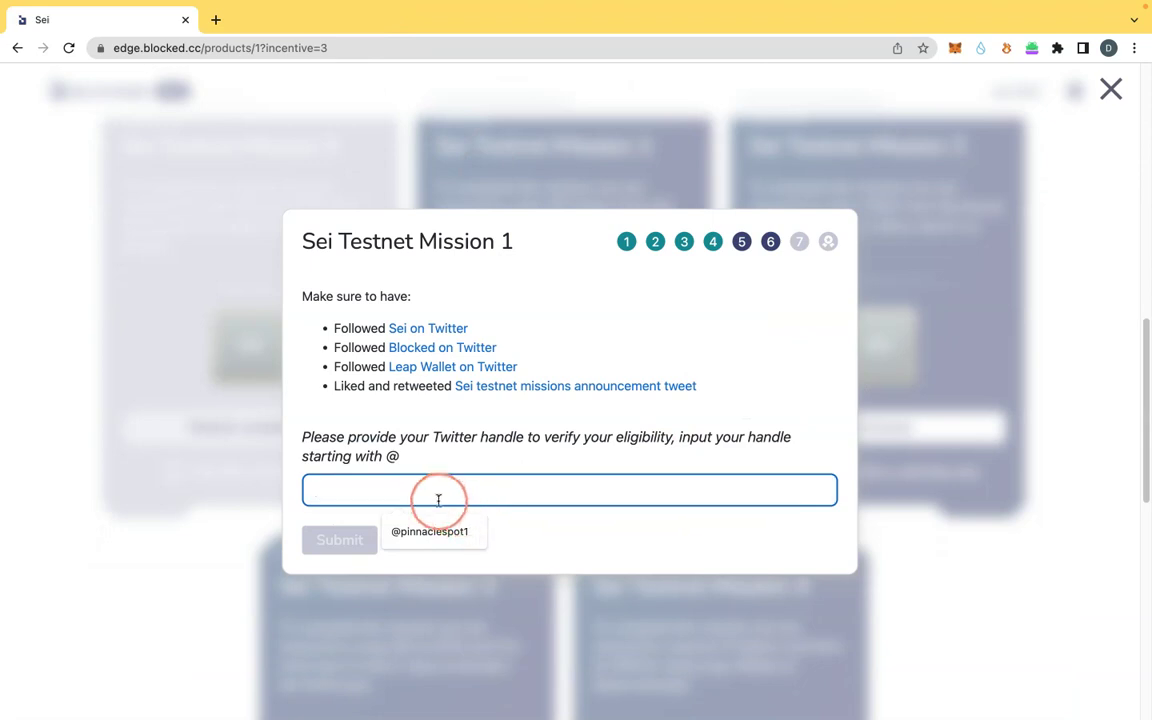
{"action": "left_click", "coordinate": [883, 268]}
{"action": "mouse_move", "coordinate": [216, 4]}
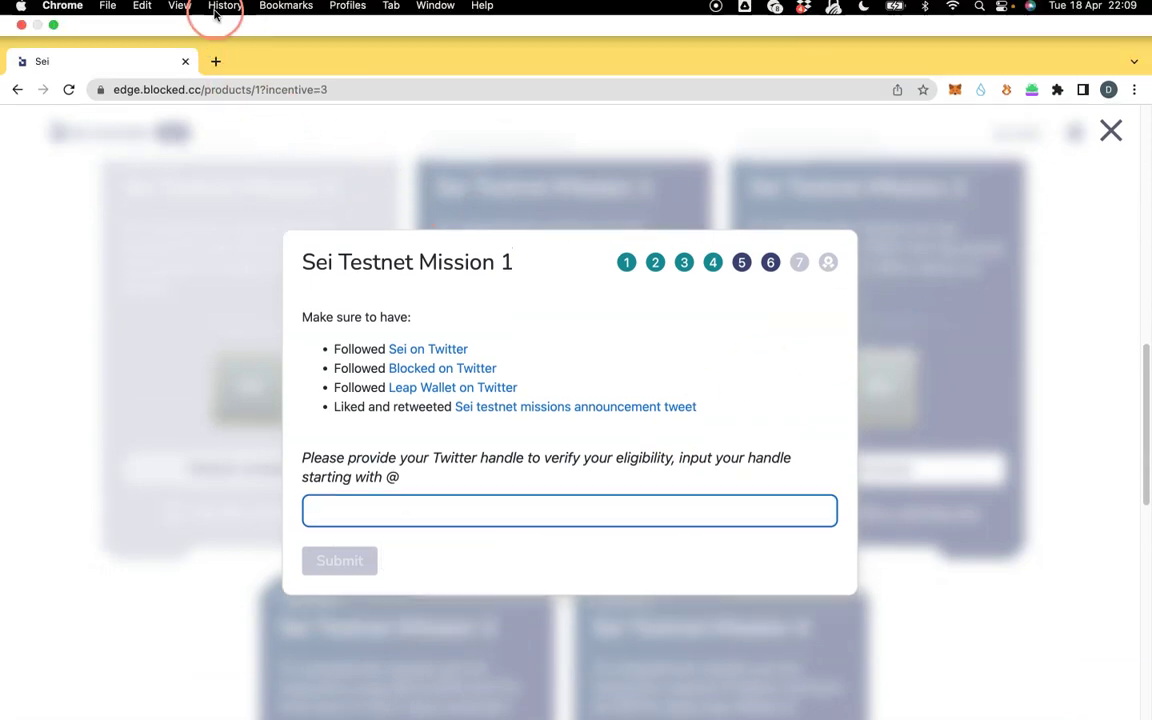
{"action": "left_click", "coordinate": [218, 61]}
{"action": "type", "text": "tw"}
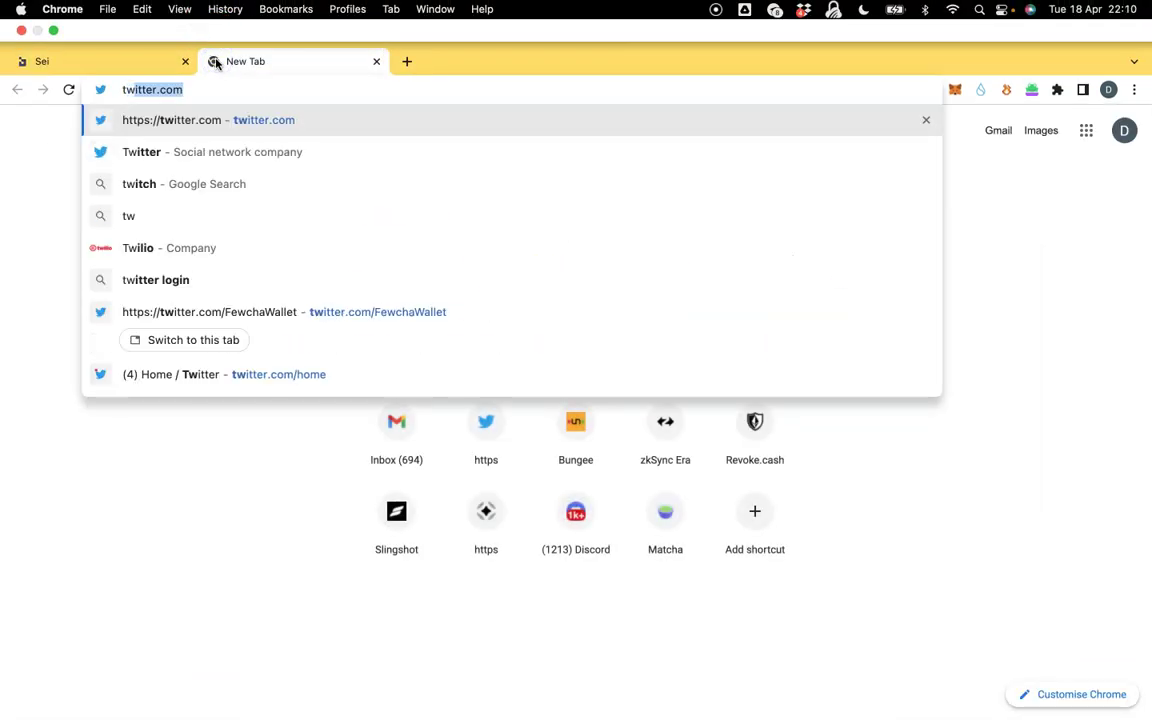
{"action": "key", "text": "Return"}
{"action": "left_click", "coordinate": [192, 152]}
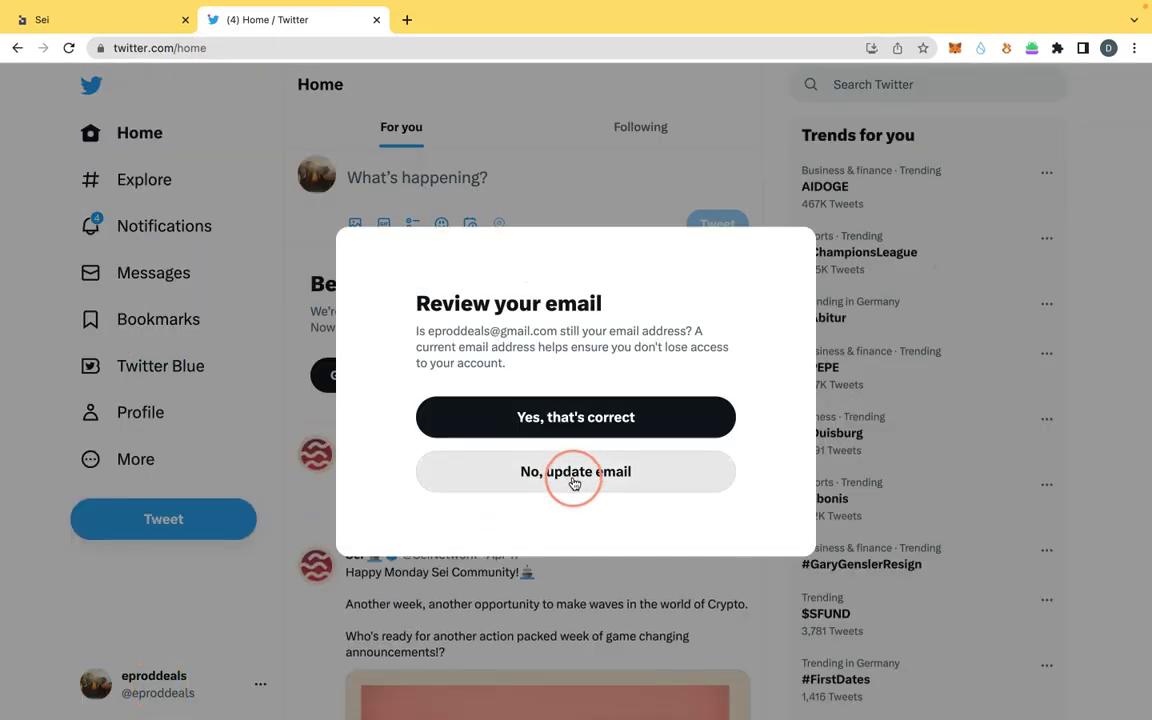
Copy the account's handle from its profile and submit it in Mission 1
{"action": "left_click", "coordinate": [571, 476]}
{"action": "left_click", "coordinate": [135, 416]}
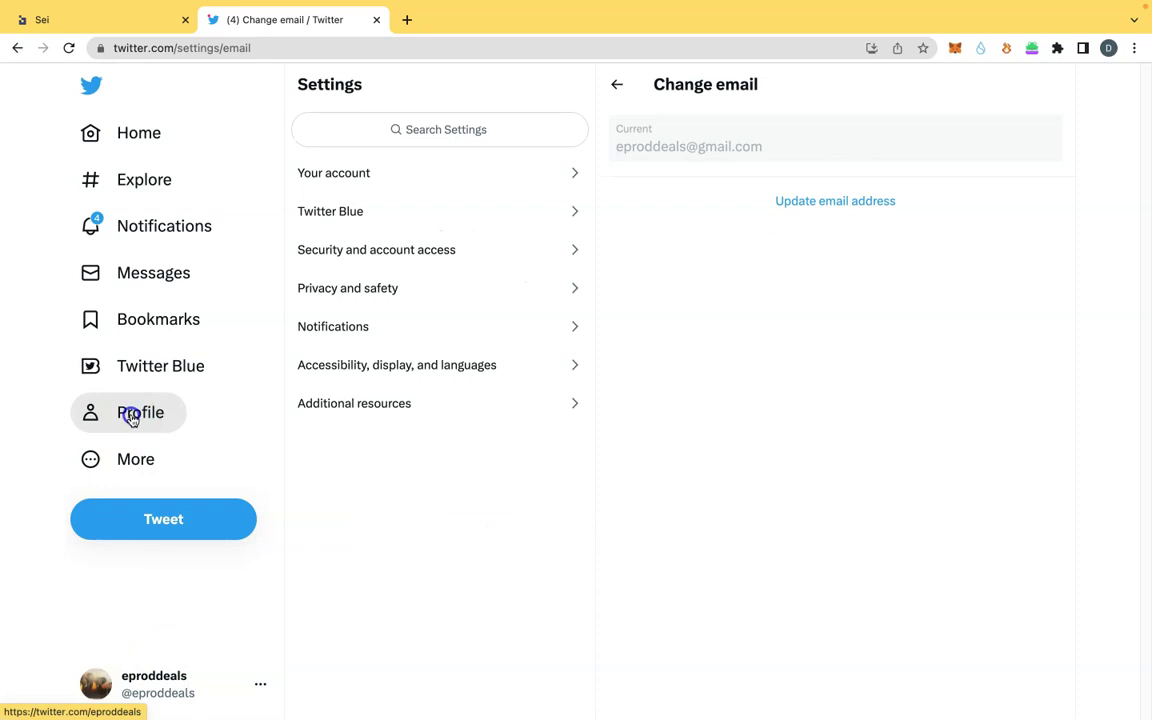
{"action": "left_click_drag", "start_coordinate": [186, 48], "coordinate": [306, 57]}
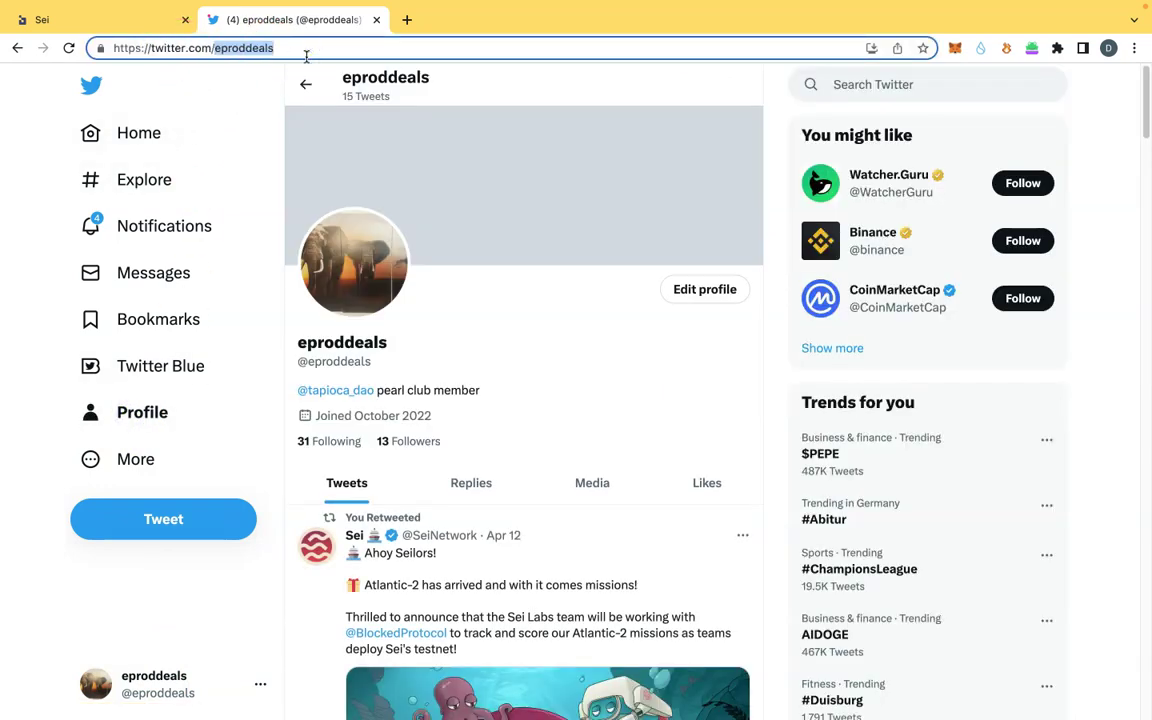
{"action": "left_click", "coordinate": [116, 15]}
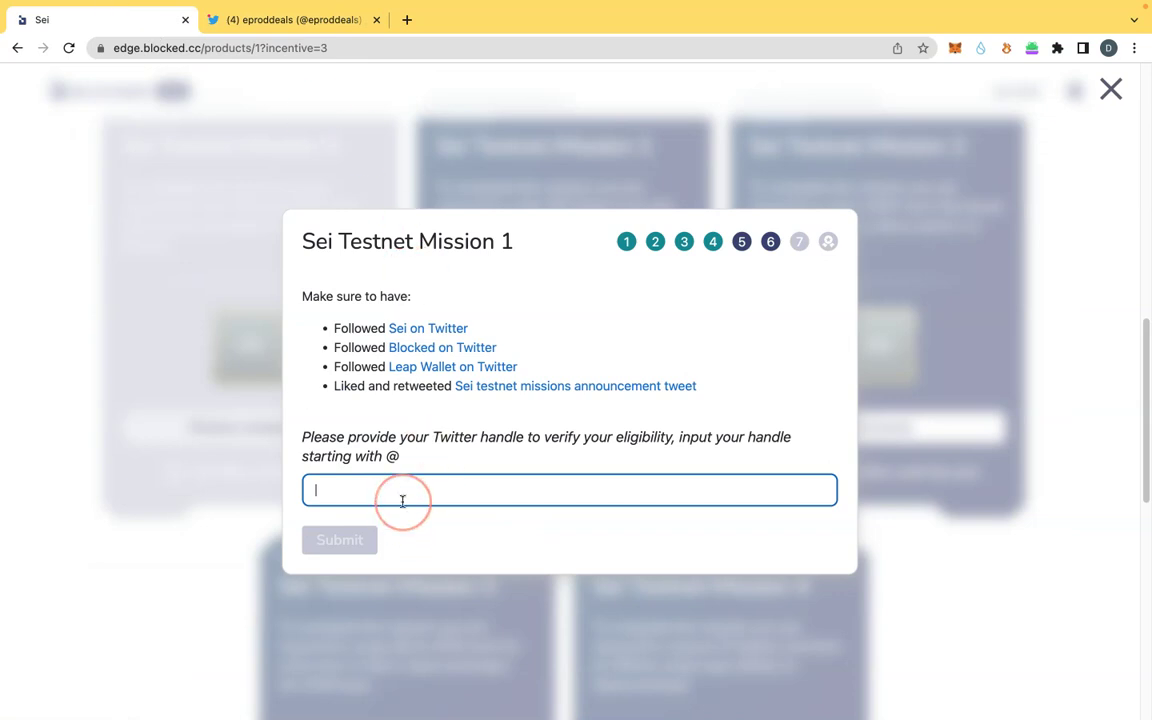
{"action": "type", "text": "@eproddeals"}
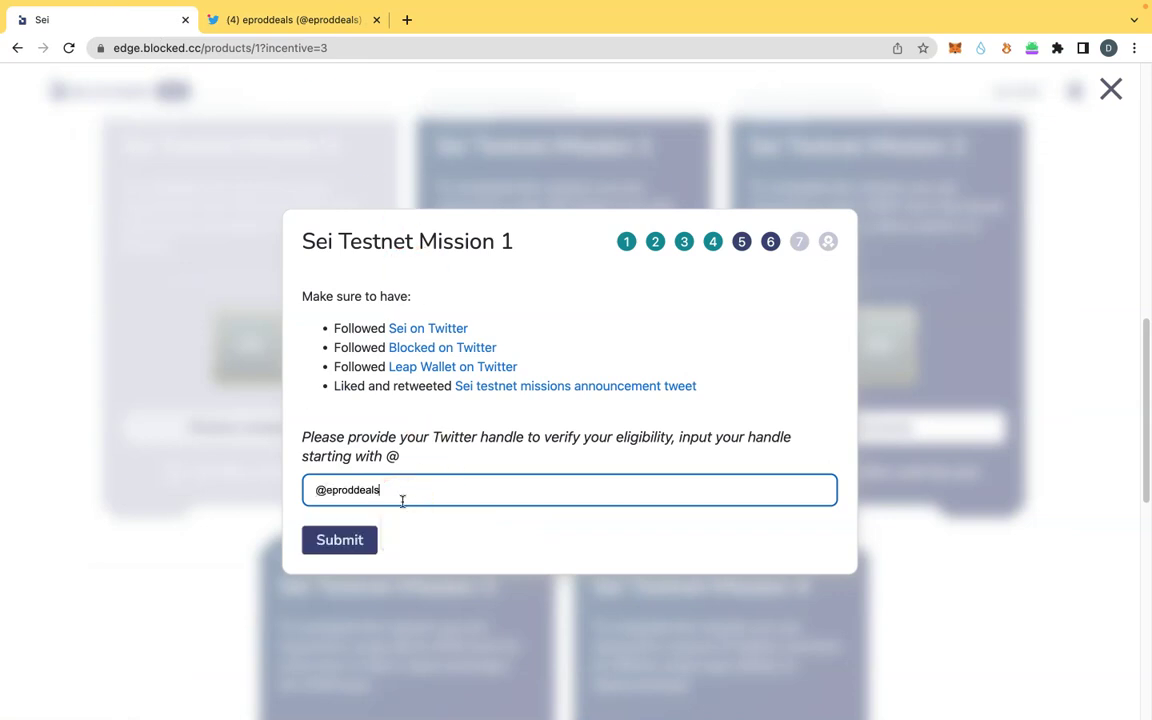
{"action": "left_click", "coordinate": [318, 540]}
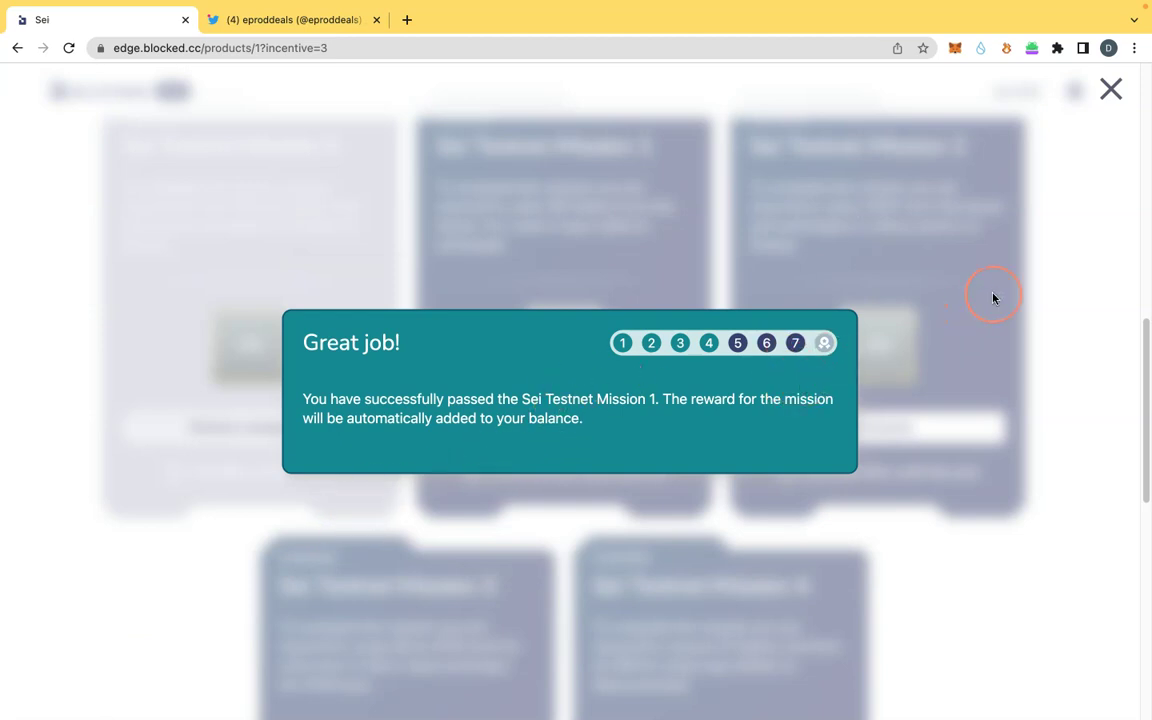
Dismiss the Mission 1 success panel and start Sei Testnet Mission 2 from the incentives list
{"action": "left_click", "coordinate": [1111, 89]}
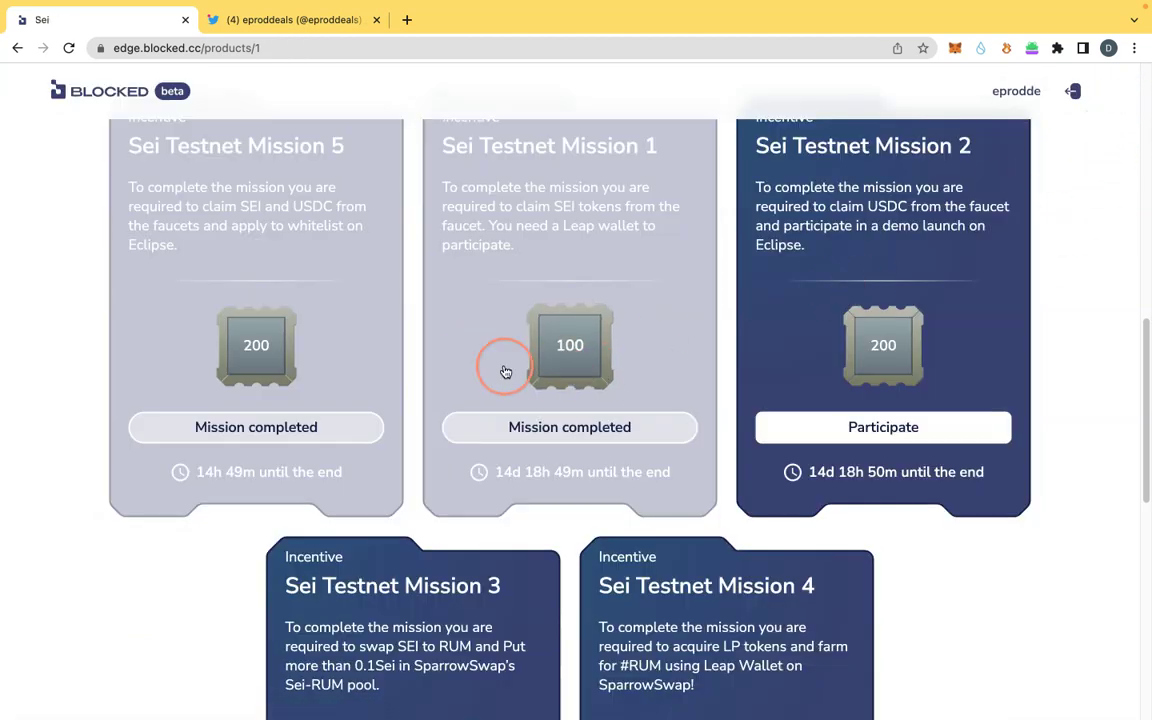
{"action": "scroll", "coordinate": [623, 387], "scroll_direction": "up", "scroll_amount": 2}
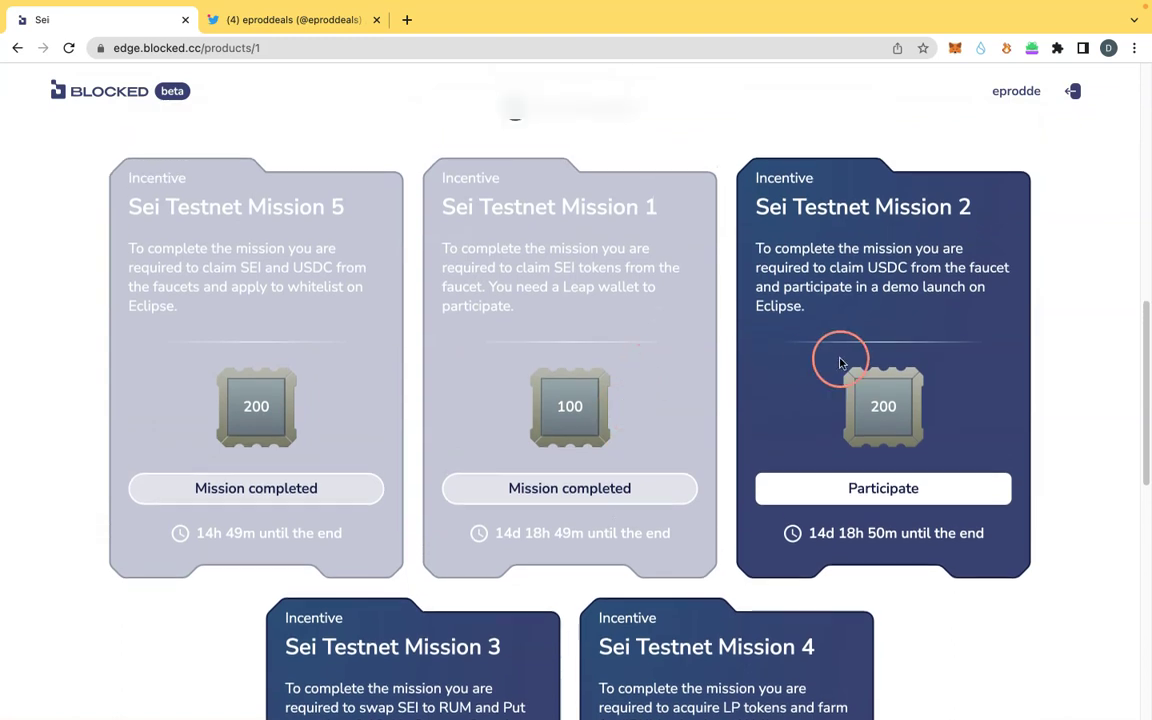
{"action": "scroll", "coordinate": [853, 358], "scroll_direction": "down", "scroll_amount": 1}
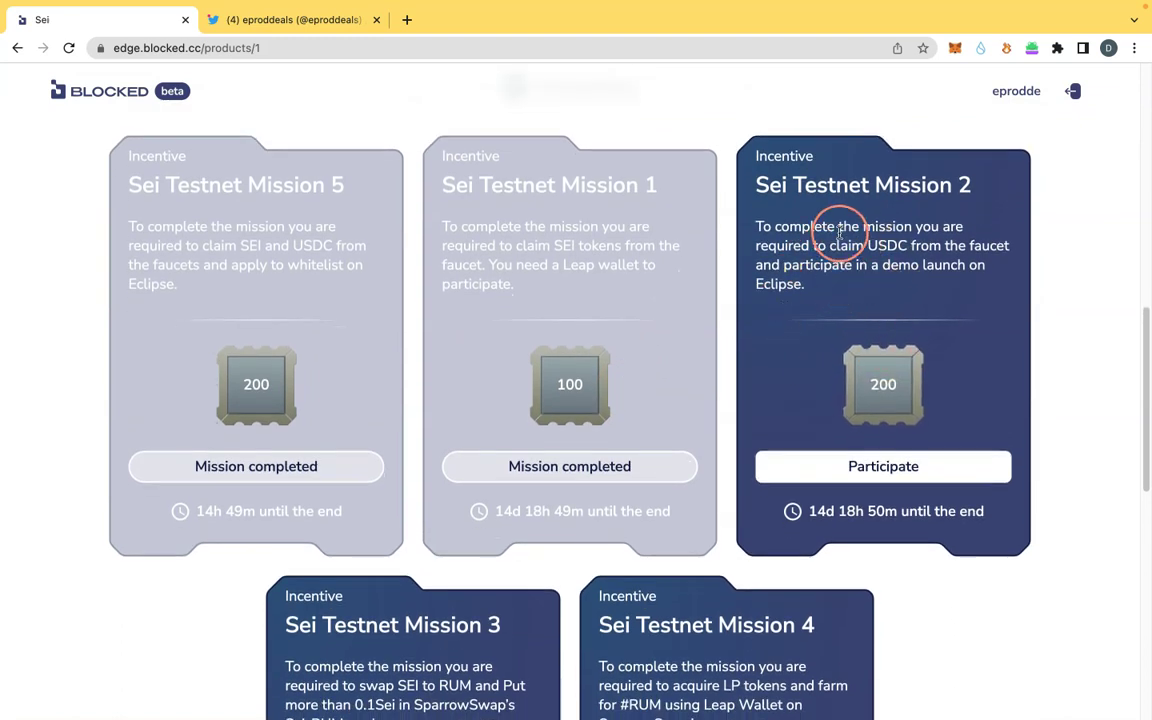
{"action": "scroll", "coordinate": [863, 270], "scroll_direction": "up", "scroll_amount": 1}
{"action": "scroll", "coordinate": [840, 280], "scroll_direction": "down", "scroll_amount": 1}
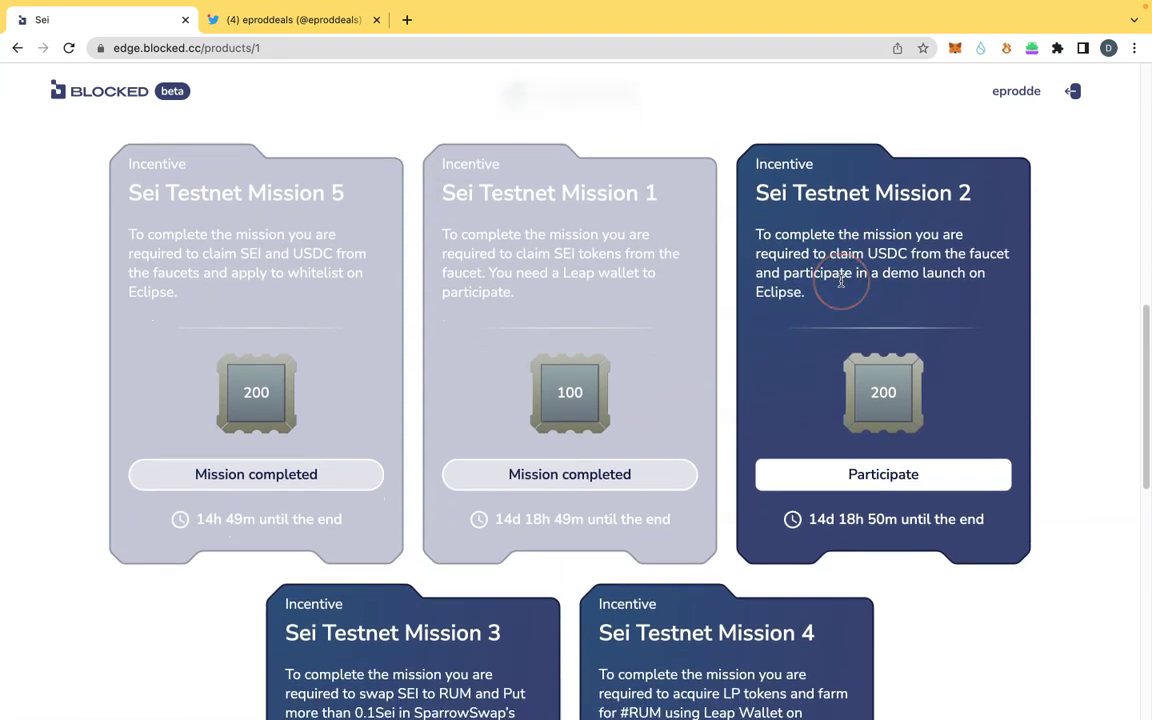
{"action": "scroll", "coordinate": [855, 350], "scroll_direction": "down", "scroll_amount": 2}
{"action": "scroll", "coordinate": [878, 430], "scroll_direction": "up", "scroll_amount": 4}
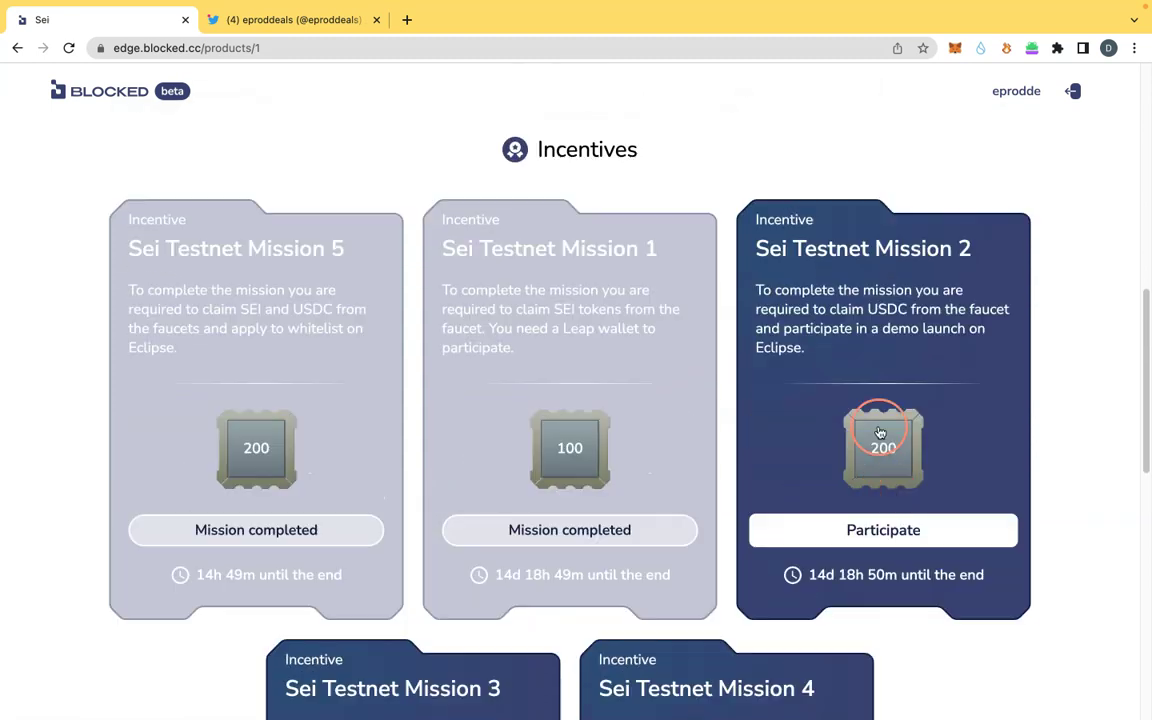
{"action": "scroll", "coordinate": [895, 525], "scroll_direction": "down", "scroll_amount": 2}
{"action": "scroll", "coordinate": [878, 505], "scroll_direction": "down", "scroll_amount": 1}
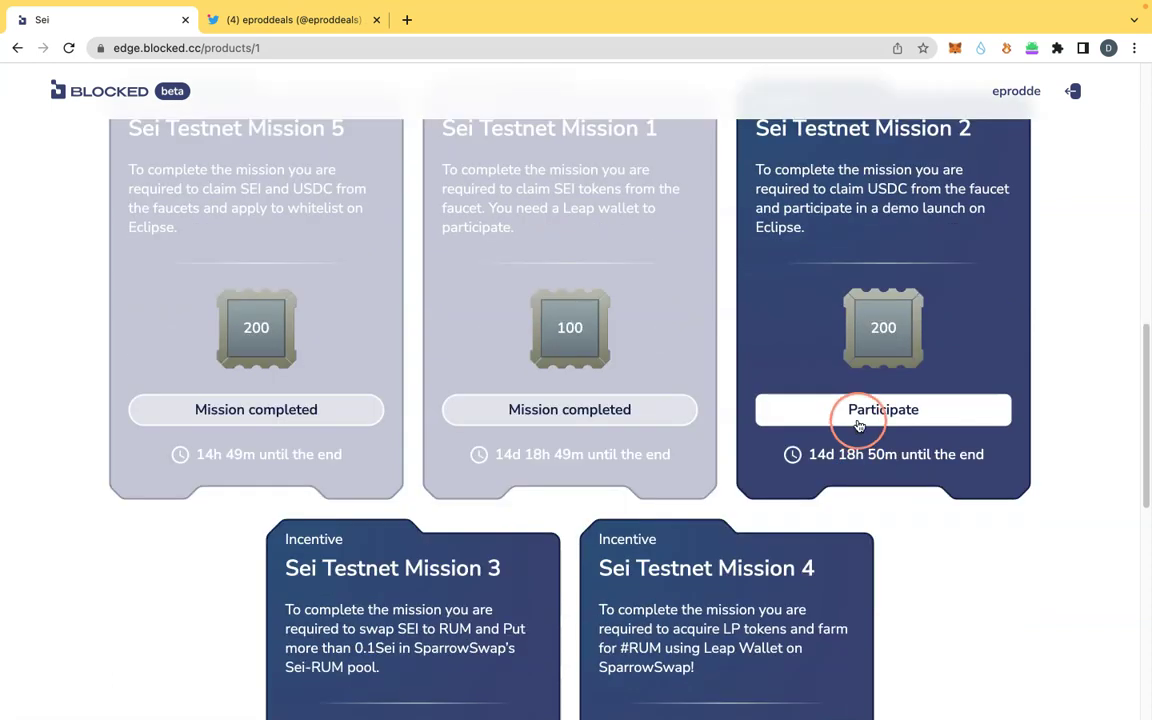
{"action": "left_click", "coordinate": [856, 415]}
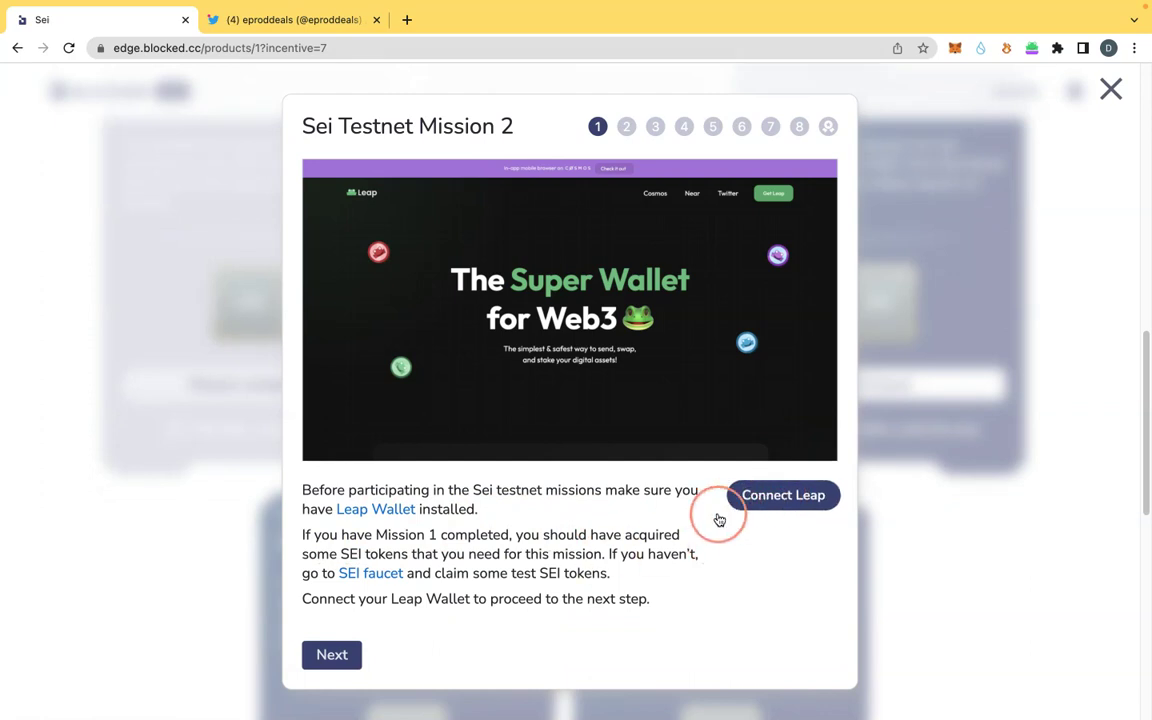
Connect the Leap wallet in Mission 2's first step
{"action": "double_click", "coordinate": [355, 535]}
{"action": "left_click_drag", "start_coordinate": [489, 589], "coordinate": [548, 609]}
{"action": "left_click", "coordinate": [640, 590]}
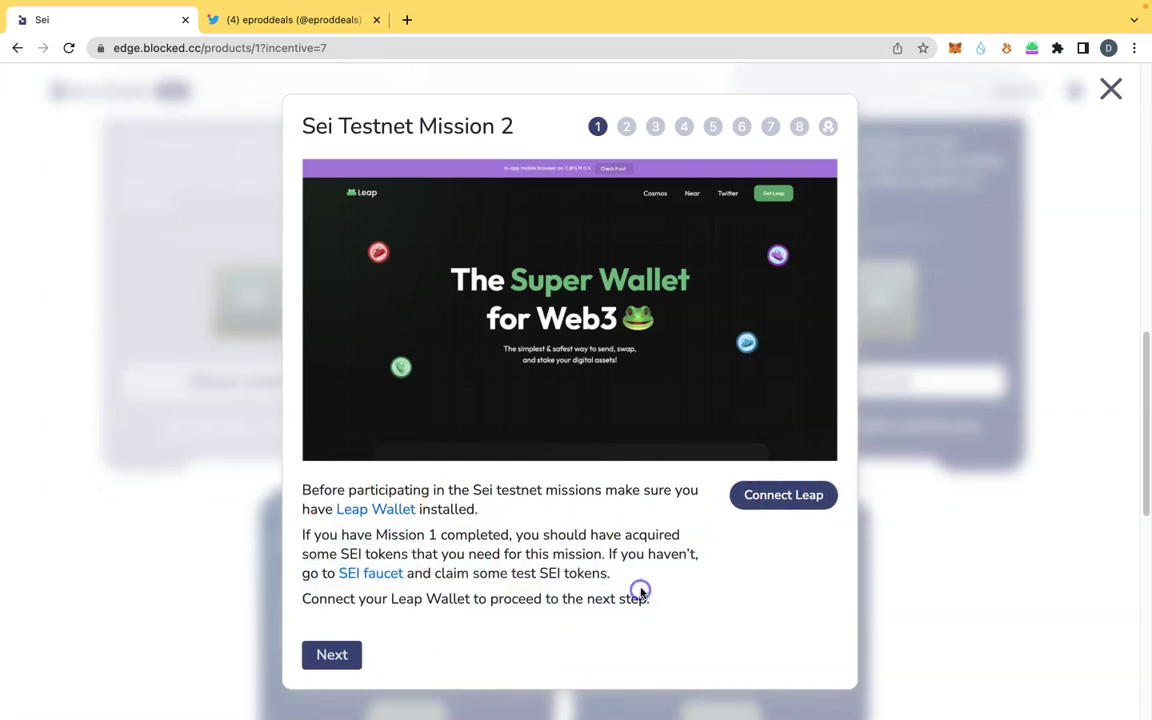
{"action": "left_click", "coordinate": [770, 495]}
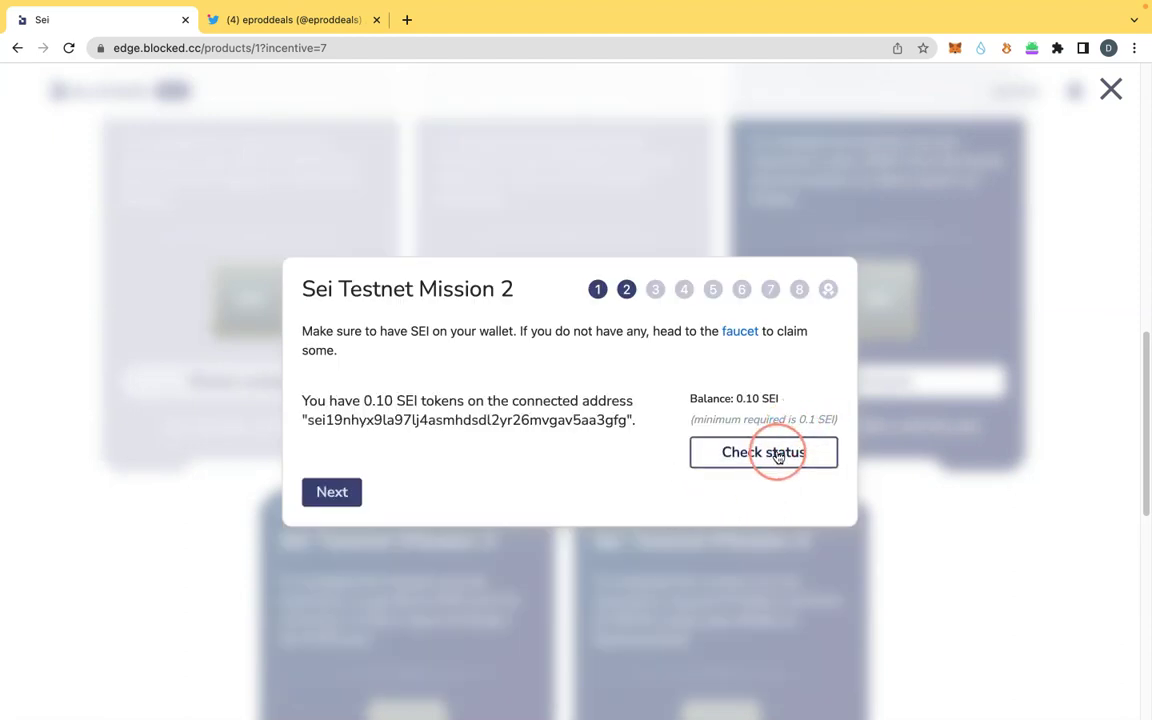
Advance to the USDC token check and open its linked USDC faucet
{"action": "left_click", "coordinate": [340, 495]}
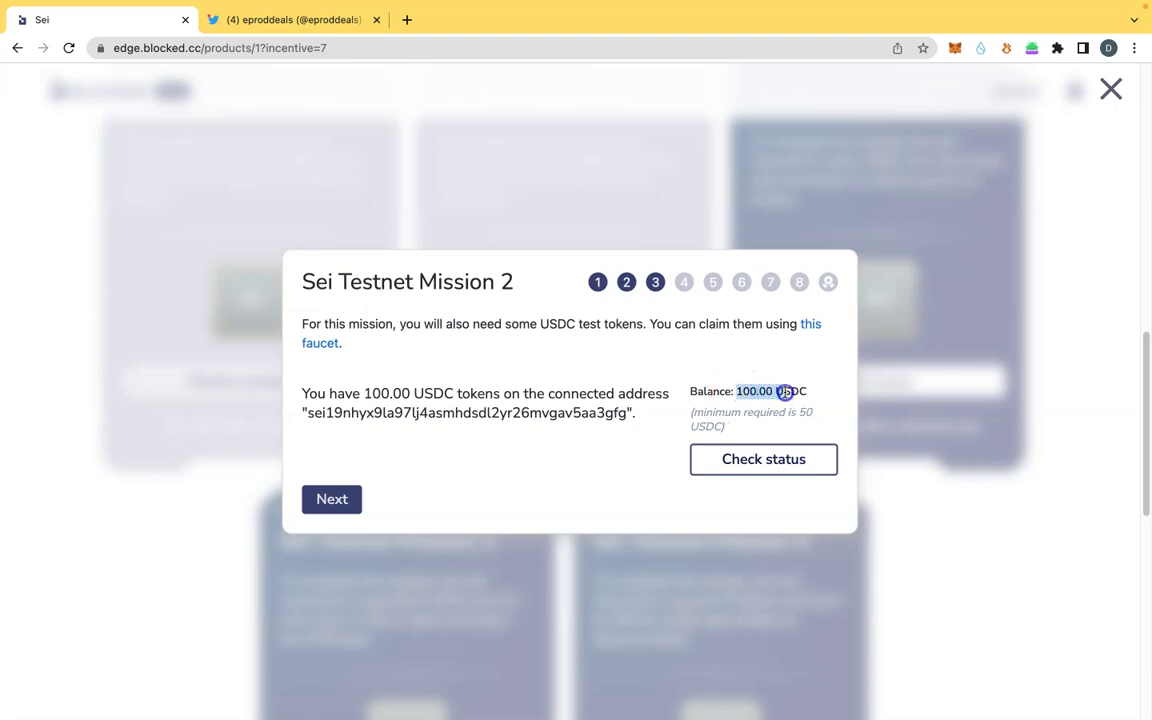
{"action": "left_click", "coordinate": [804, 345]}
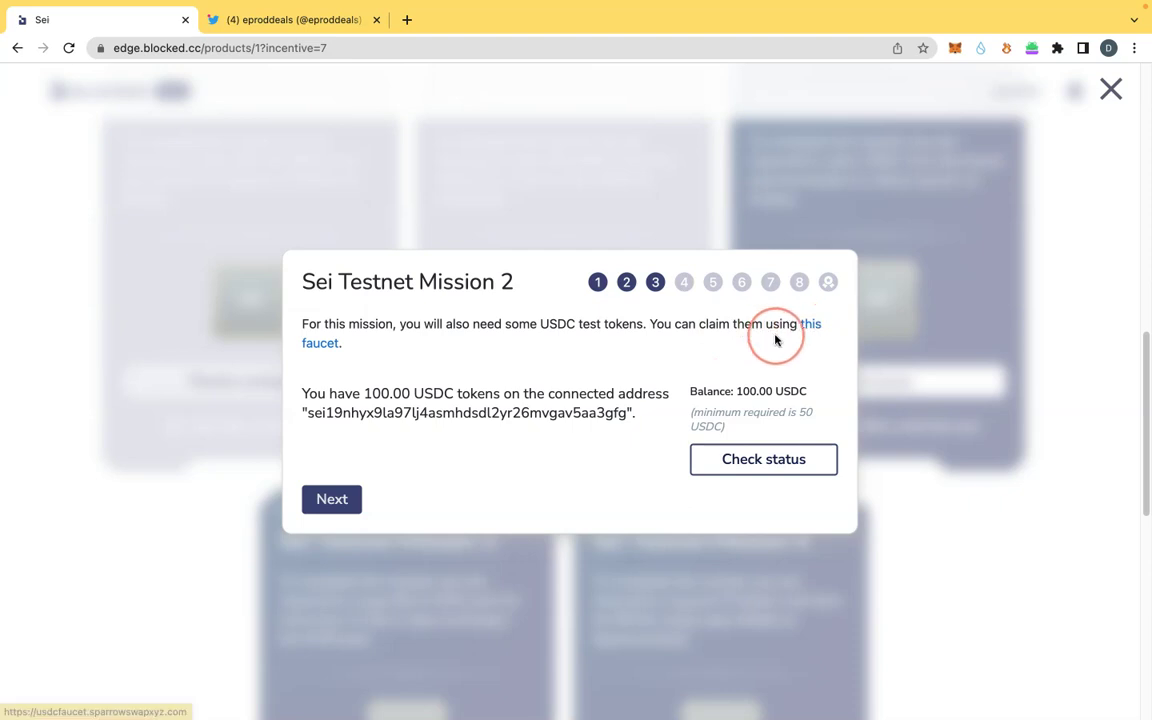
{"action": "left_click_drag", "start_coordinate": [798, 318], "coordinate": [802, 355]}
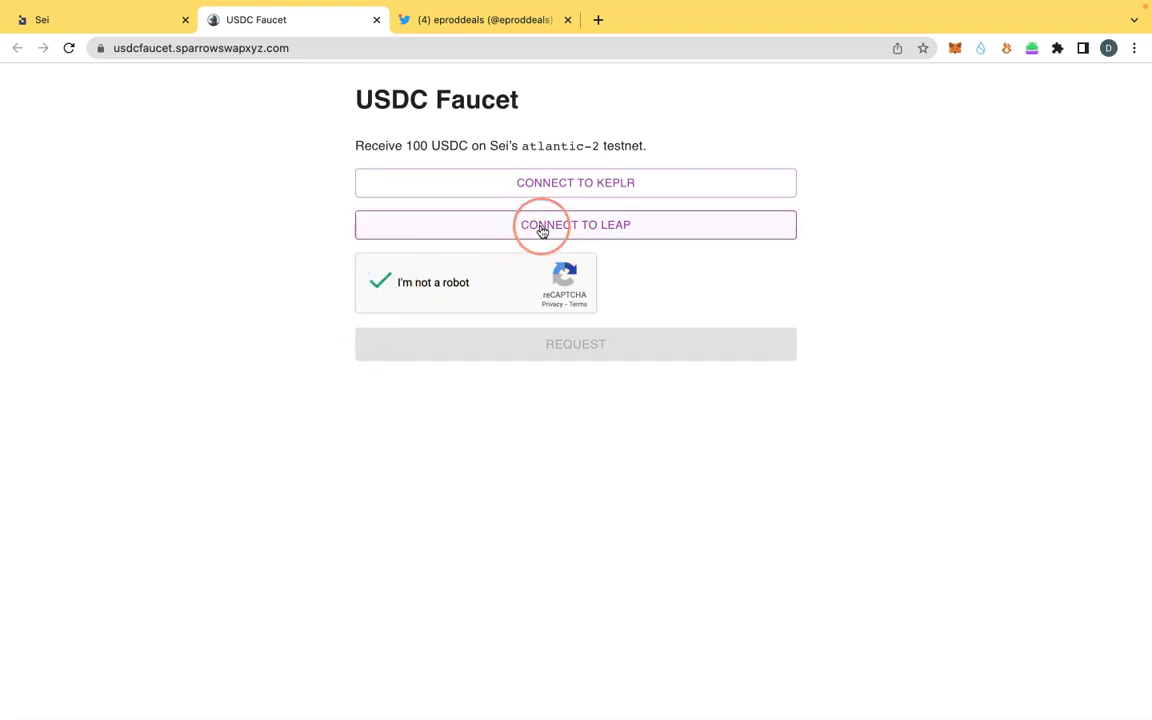
Connect Leap to the USDC Faucet and request another 100 test USDC
{"action": "left_click", "coordinate": [540, 228]}
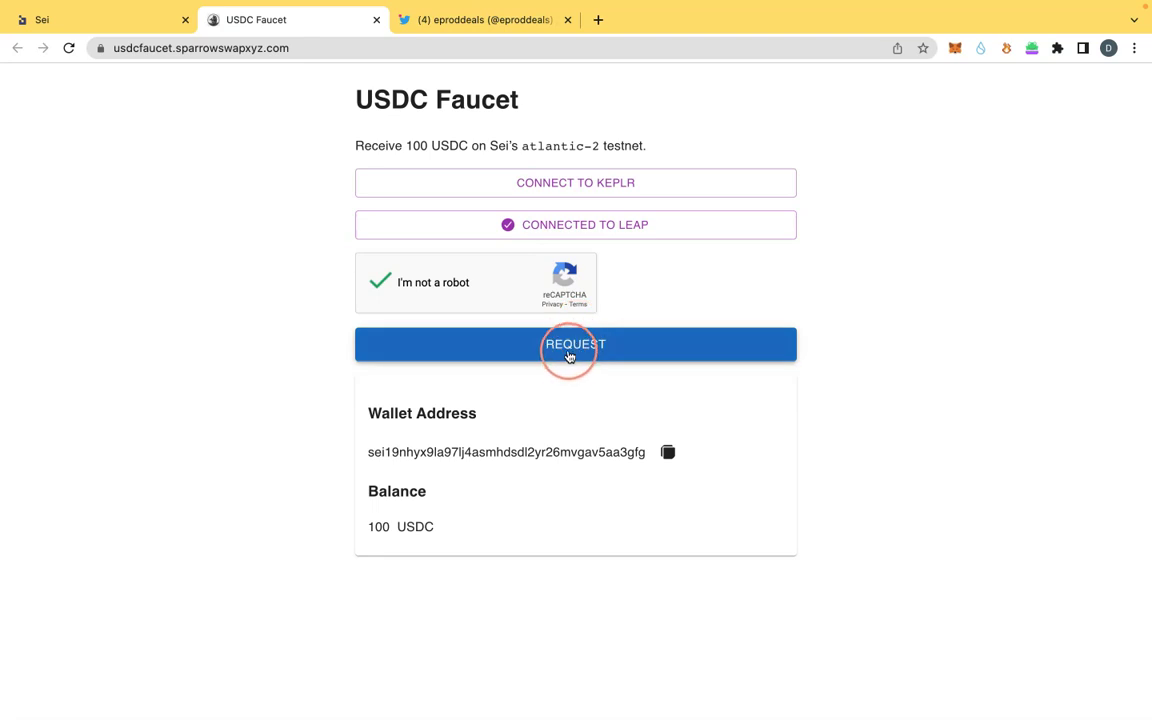
{"action": "left_click", "coordinate": [572, 348]}
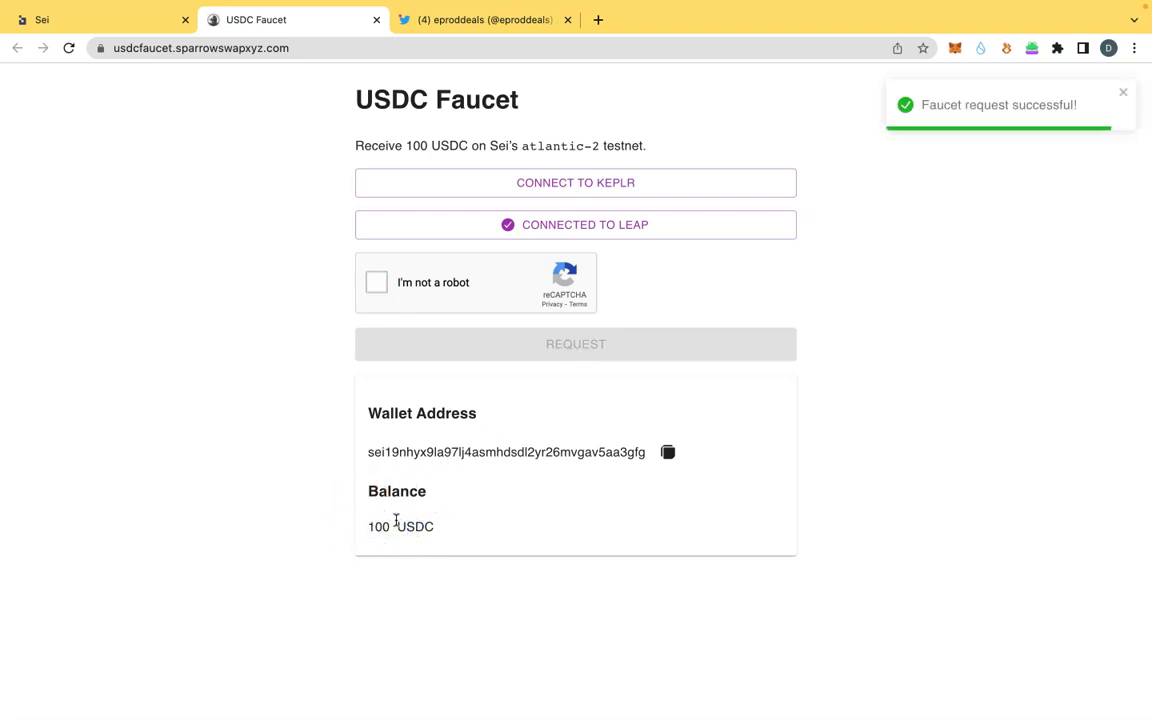
{"action": "left_click_drag", "start_coordinate": [366, 539], "coordinate": [396, 532]}
Close the Faucet and Twitter tabs, confirm the 200 USDC balance, and advance to step 4
{"action": "left_click", "coordinate": [376, 20]}
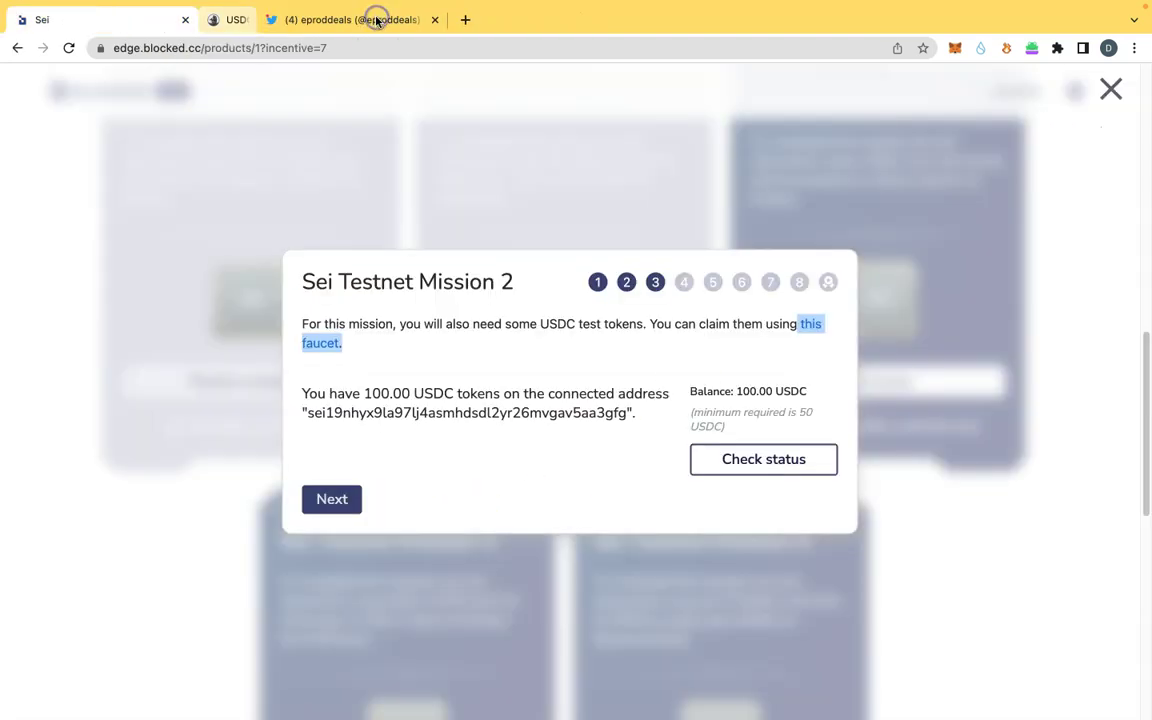
{"action": "left_click", "coordinate": [320, 20]}
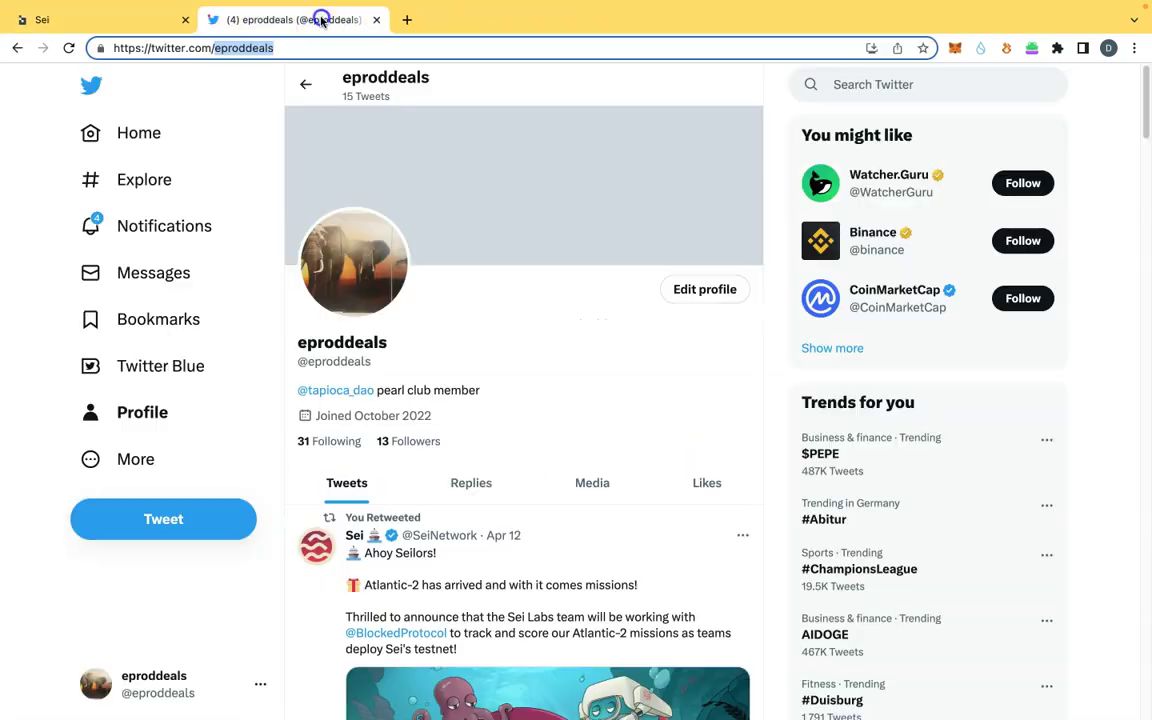
{"action": "left_click", "coordinate": [376, 20]}
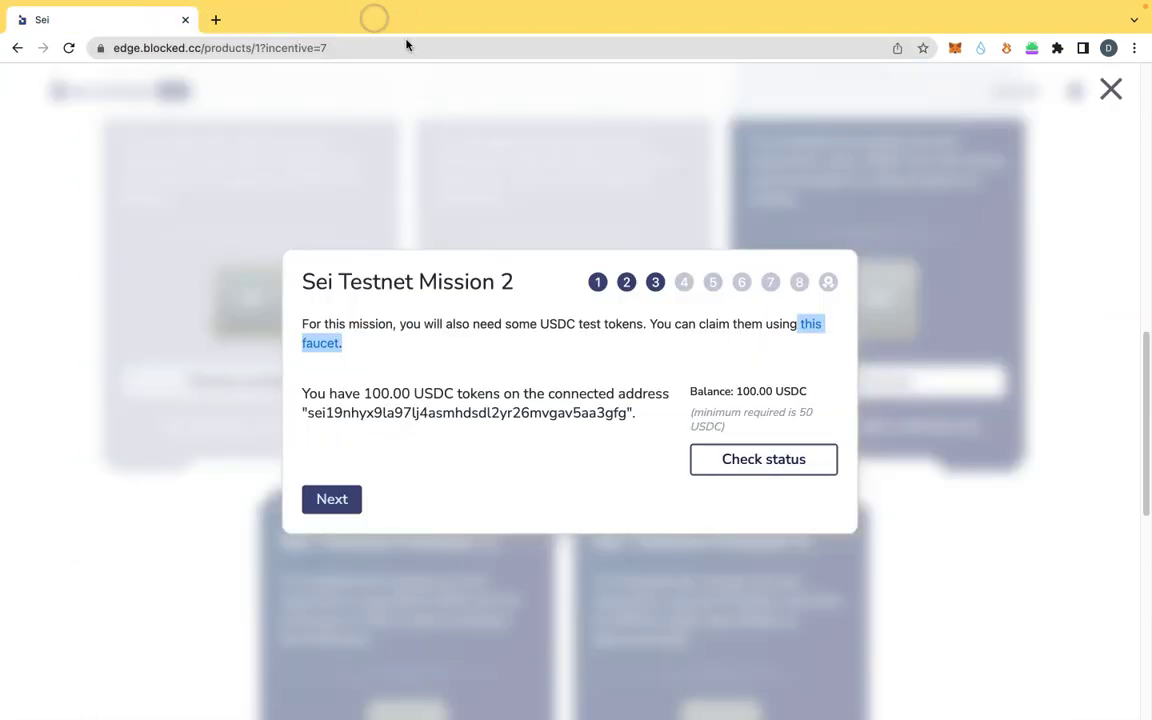
{"action": "left_click", "coordinate": [777, 461]}
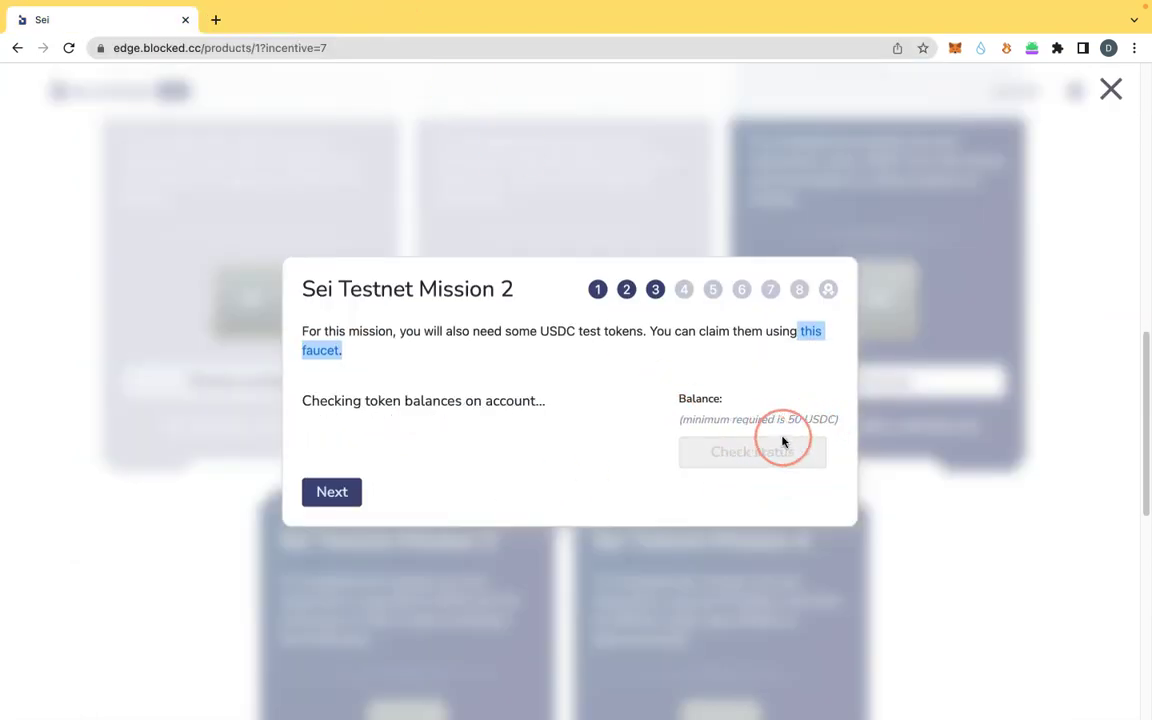
{"action": "left_click", "coordinate": [331, 498]}
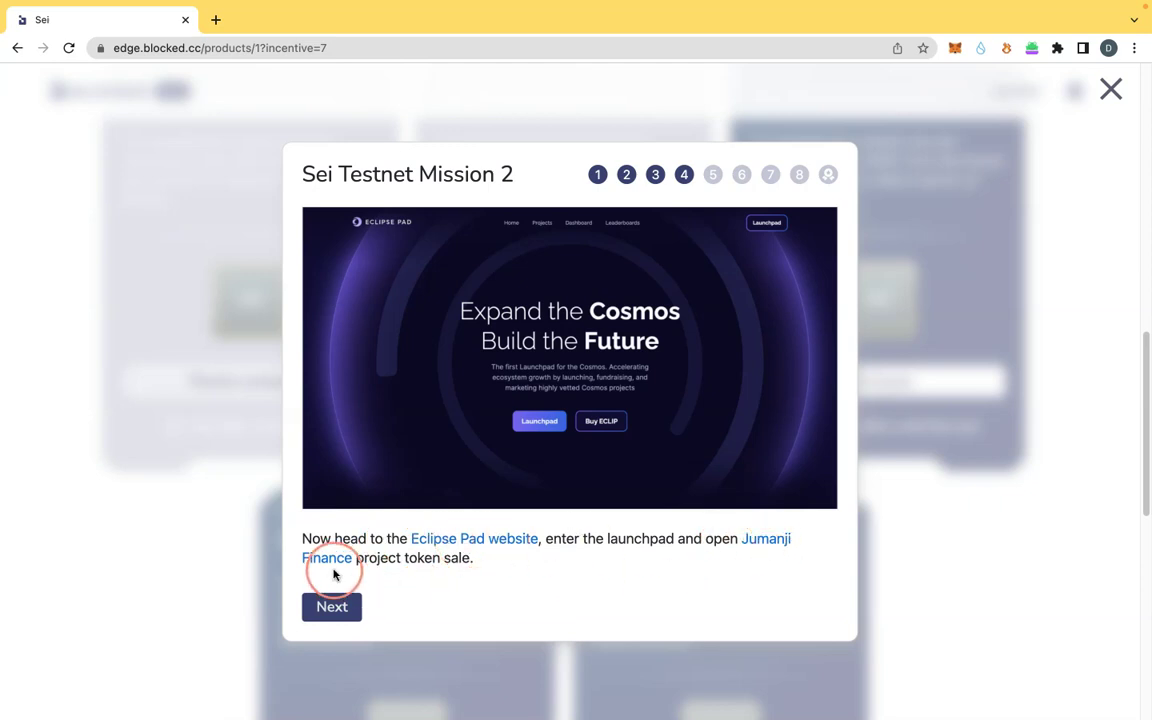
Open the Jumanji Finance project from the Eclipse Pad launchpad
{"action": "left_click", "coordinate": [480, 542]}
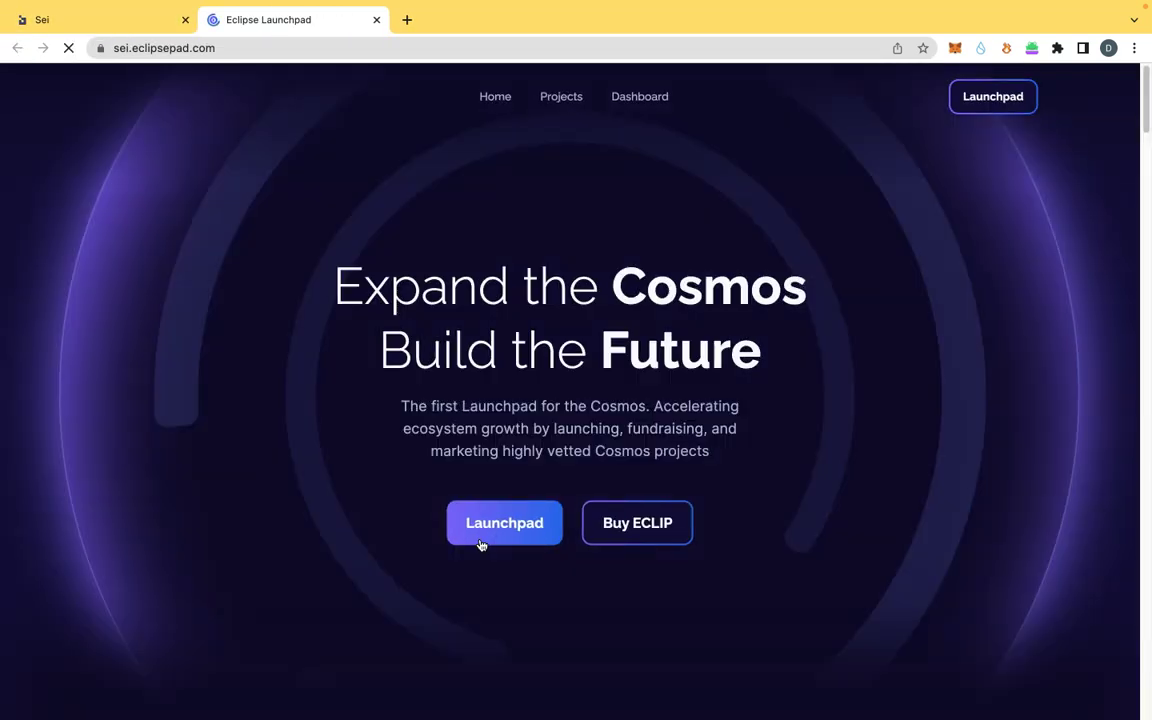
{"action": "left_click", "coordinate": [500, 530]}
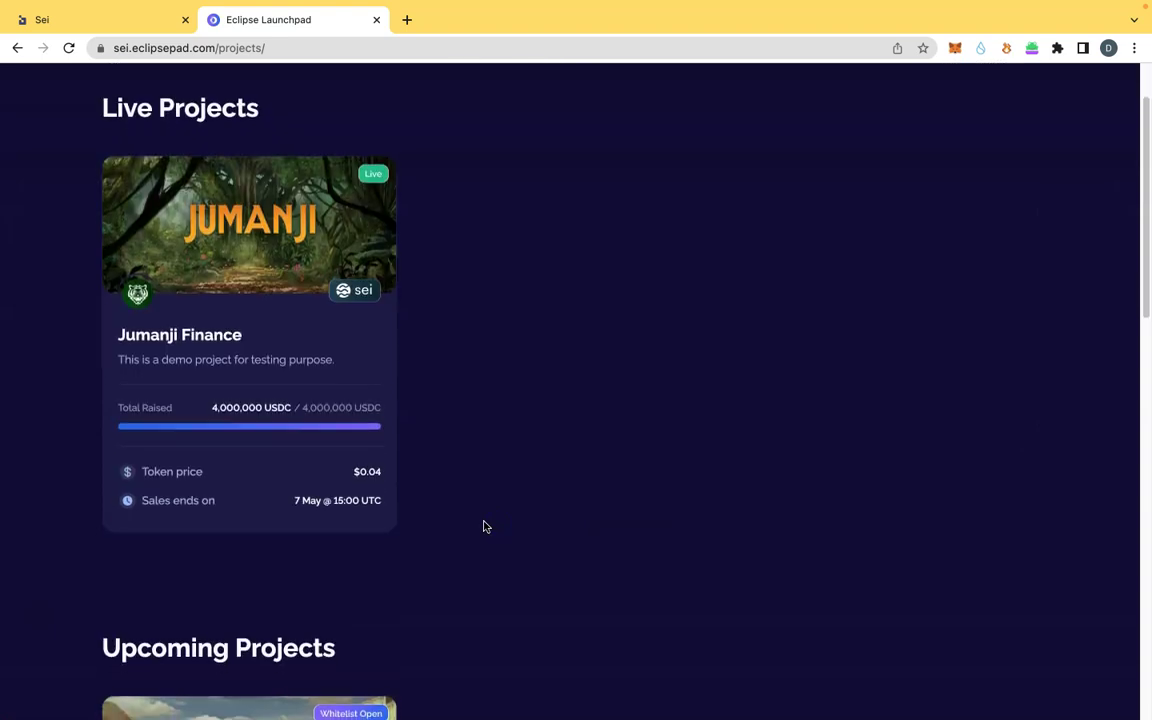
{"action": "scroll", "coordinate": [485, 526], "scroll_direction": "up", "scroll_amount": 2}
{"action": "left_click", "coordinate": [185, 344]}
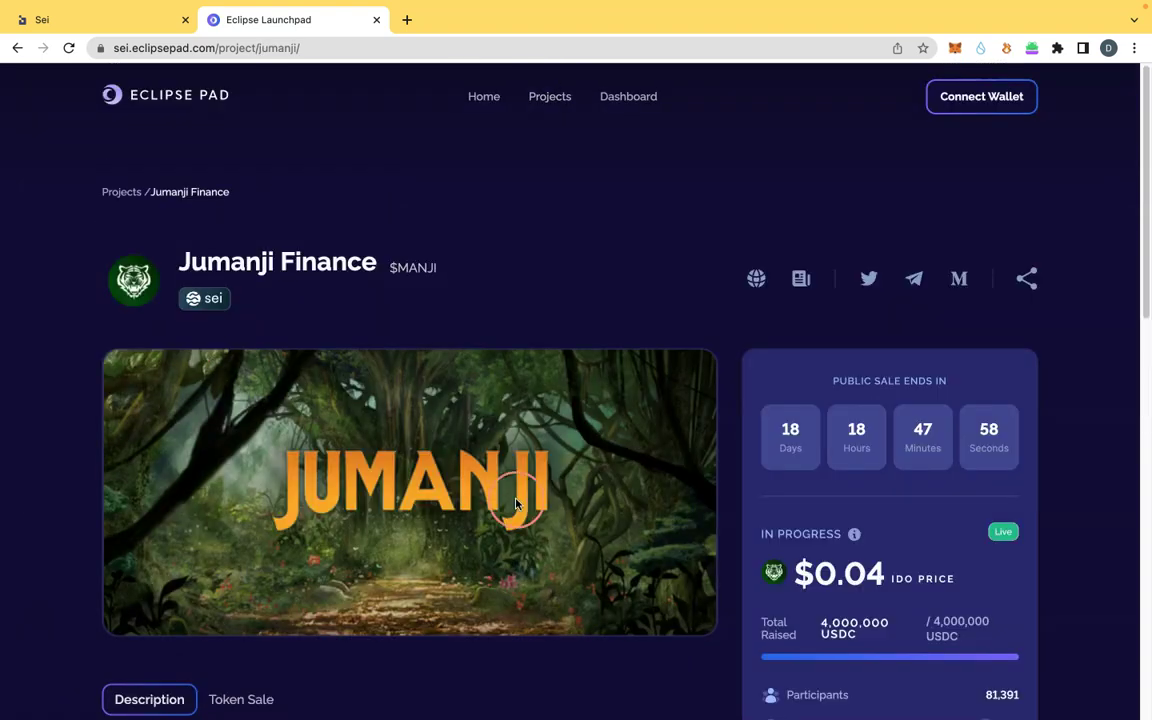
{"action": "left_click", "coordinate": [515, 500]}
Connect a wallet to the Jumanji Finance sale page and return to Mission 2
{"action": "scroll", "coordinate": [515, 503], "scroll_direction": "down", "scroll_amount": 1}
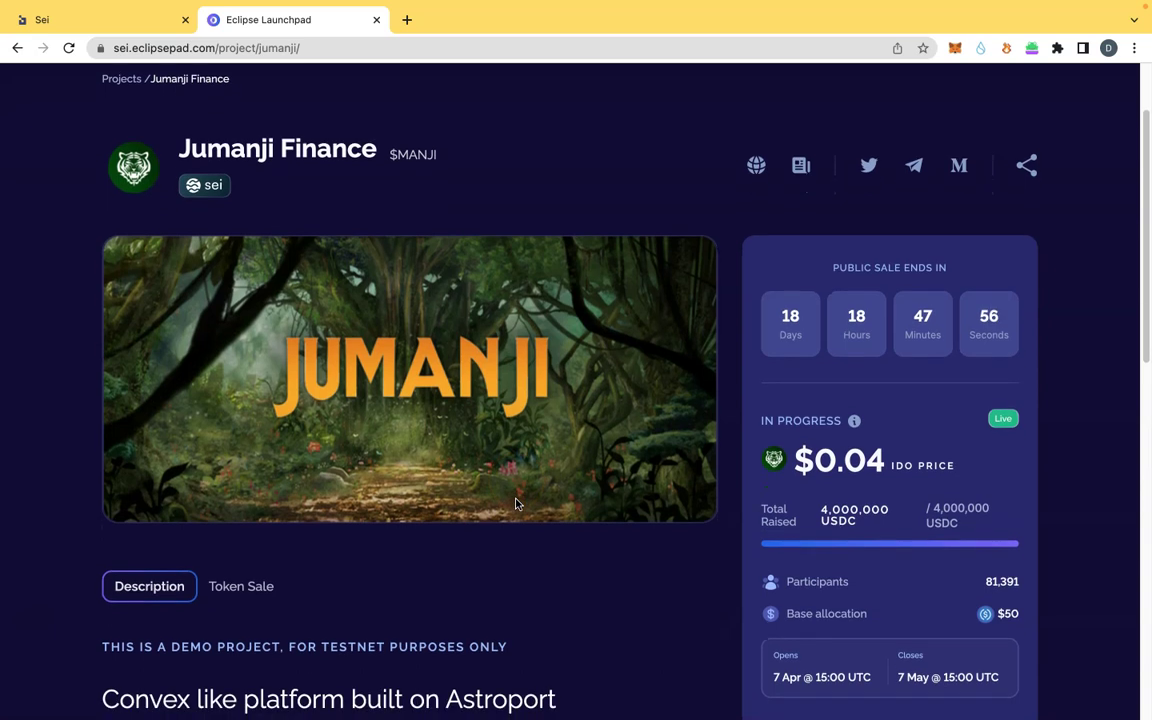
{"action": "scroll", "coordinate": [515, 503], "scroll_direction": "down", "scroll_amount": 2}
{"action": "scroll", "coordinate": [517, 501], "scroll_direction": "down", "scroll_amount": 2}
{"action": "left_click", "coordinate": [874, 602]}
{"action": "left_click", "coordinate": [689, 558]}
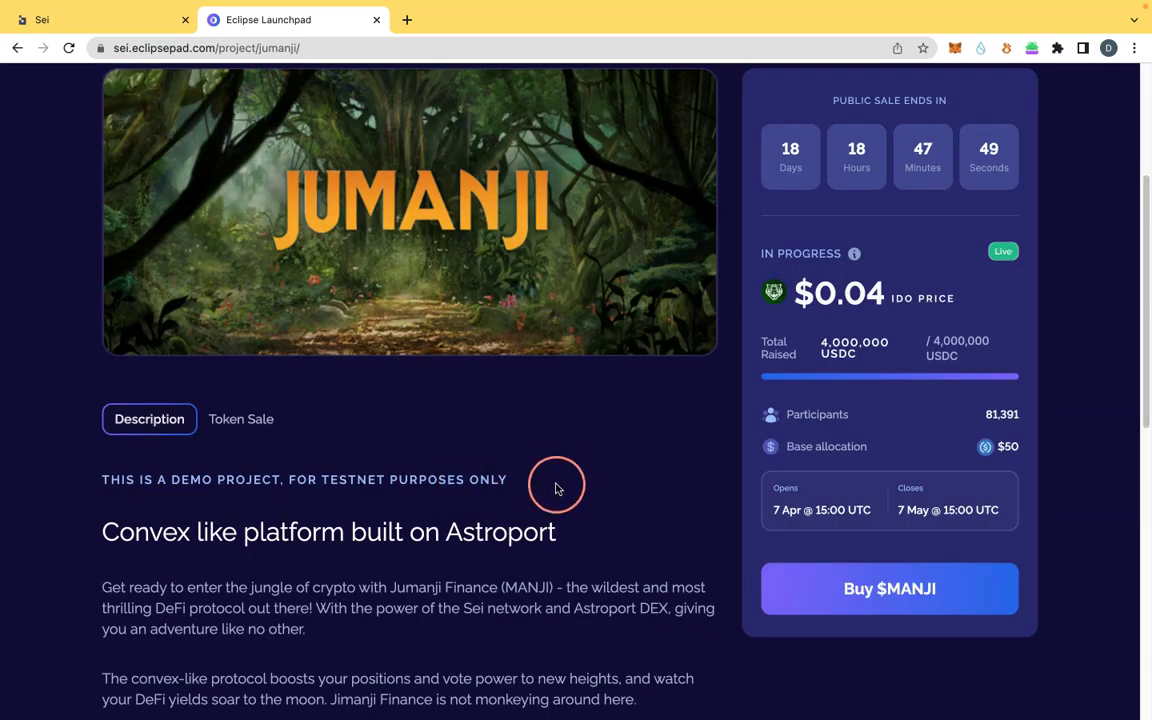
{"action": "left_click", "coordinate": [134, 20]}
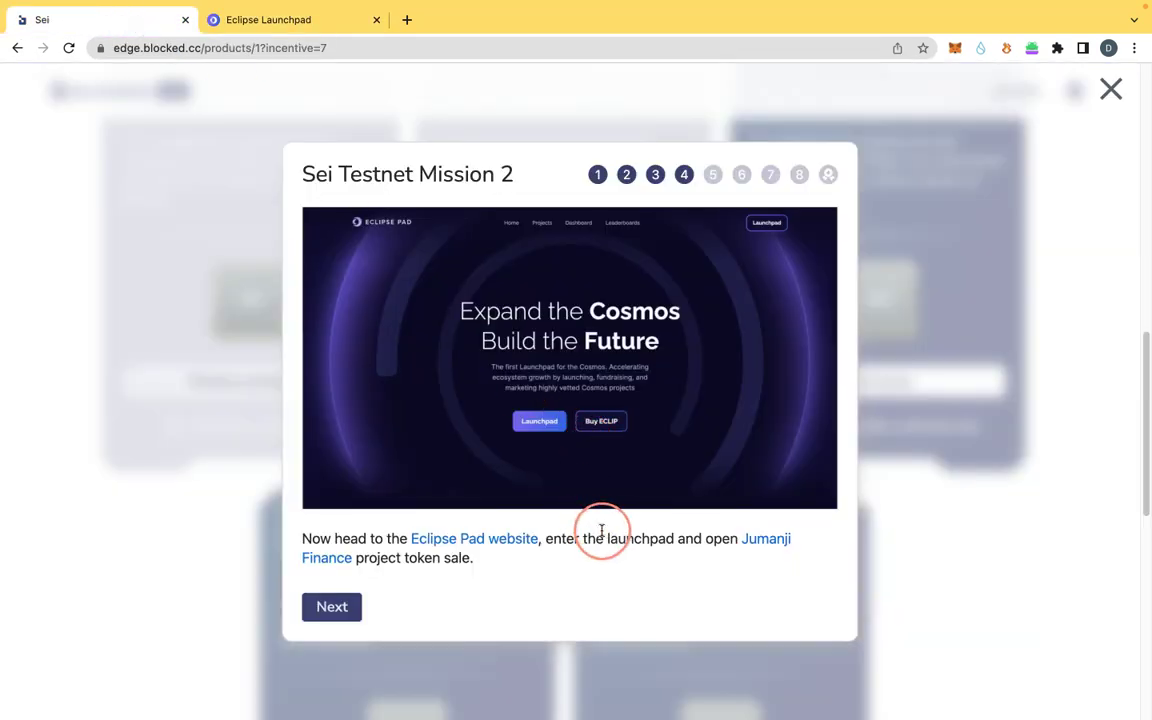
Advance Mission 2 to step 5, buying $MANJI with 50 test USDC
{"action": "left_click", "coordinate": [342, 607]}
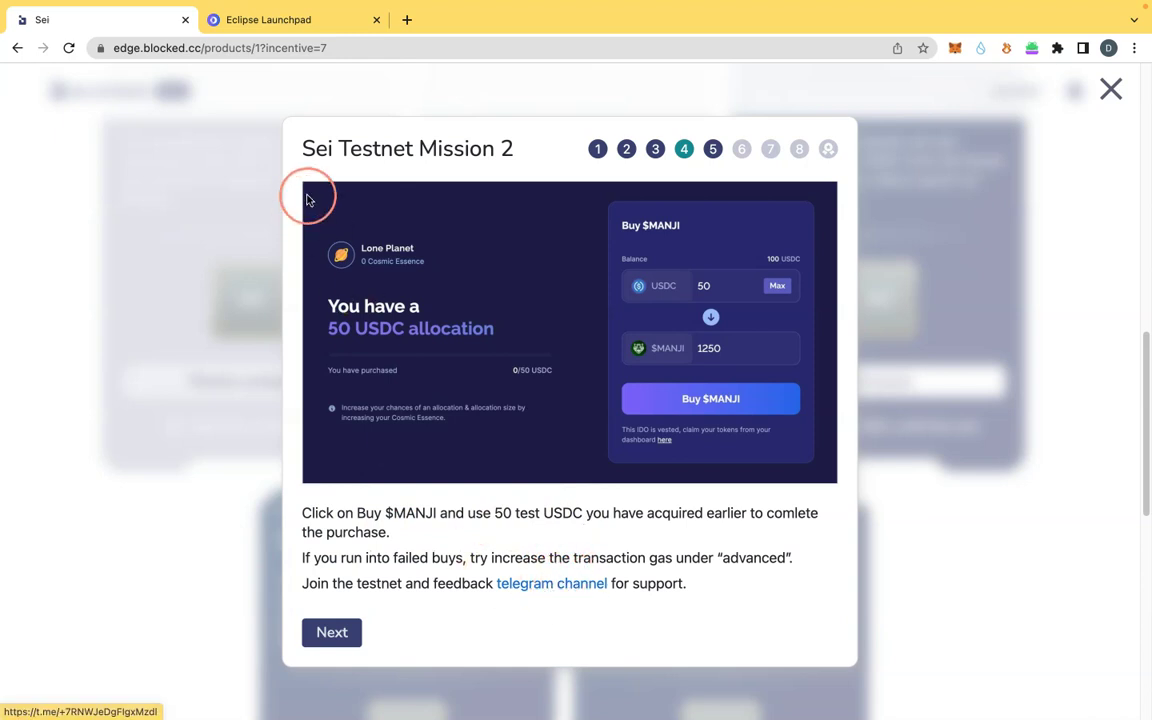
Return to the Jumanji Finance page on Eclipse Pad and bring up the Buy $MANJI panel
{"action": "left_click", "coordinate": [300, 26]}
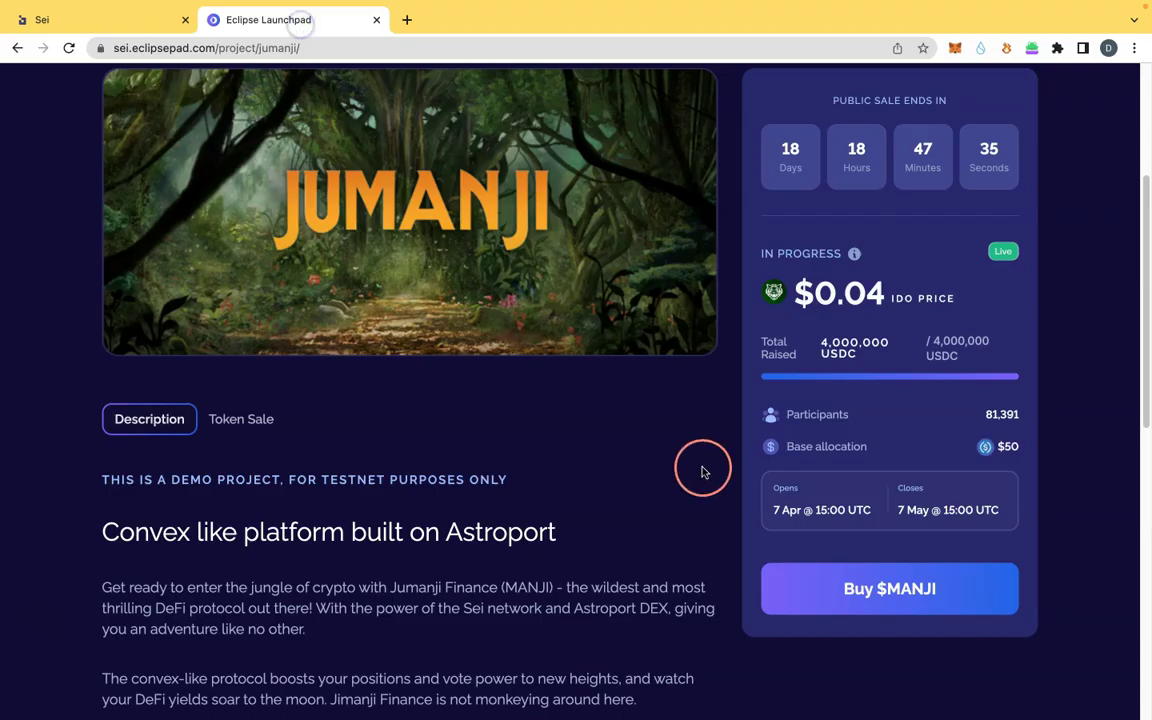
{"action": "scroll", "coordinate": [868, 520], "scroll_direction": "down", "scroll_amount": 1}
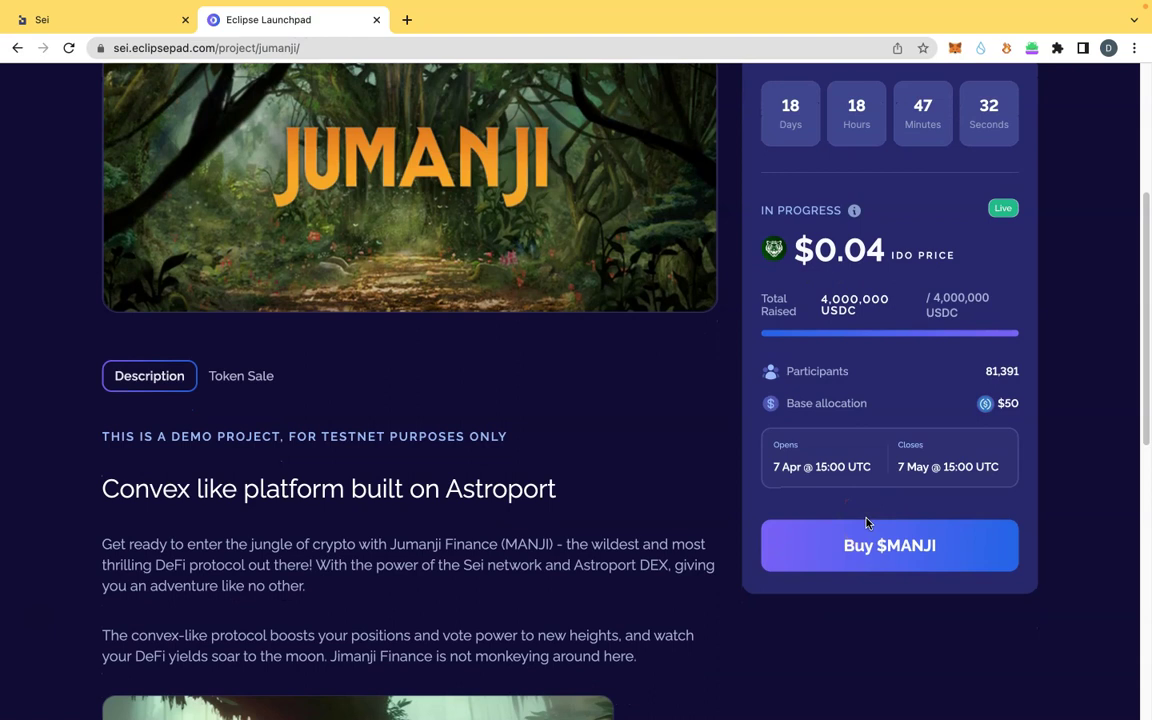
{"action": "scroll", "coordinate": [868, 522], "scroll_direction": "up", "scroll_amount": 2}
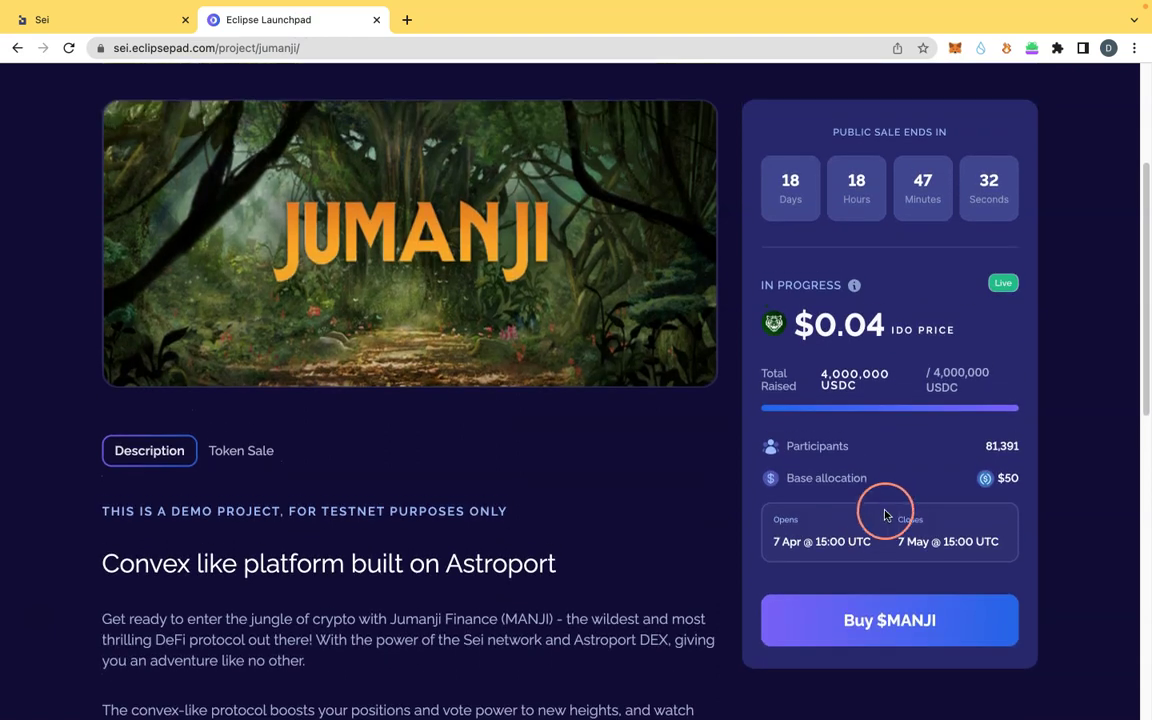
{"action": "left_click", "coordinate": [892, 634]}
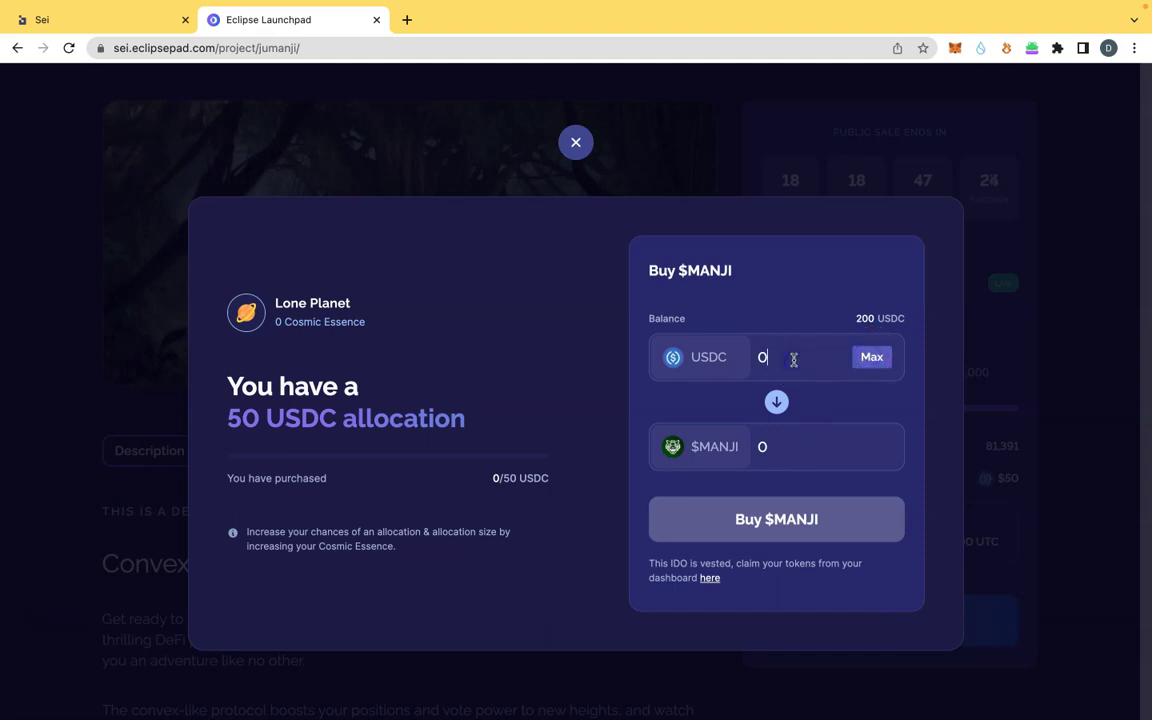
Try filling the maximum USDC amount and submitting the $MANJI purchase
{"action": "left_click", "coordinate": [885, 358]}
{"action": "left_click", "coordinate": [858, 319]}
{"action": "left_click", "coordinate": [805, 362]}
{"action": "left_click", "coordinate": [890, 372]}
{"action": "left_click", "coordinate": [785, 520]}
{"action": "left_click", "coordinate": [882, 371]}
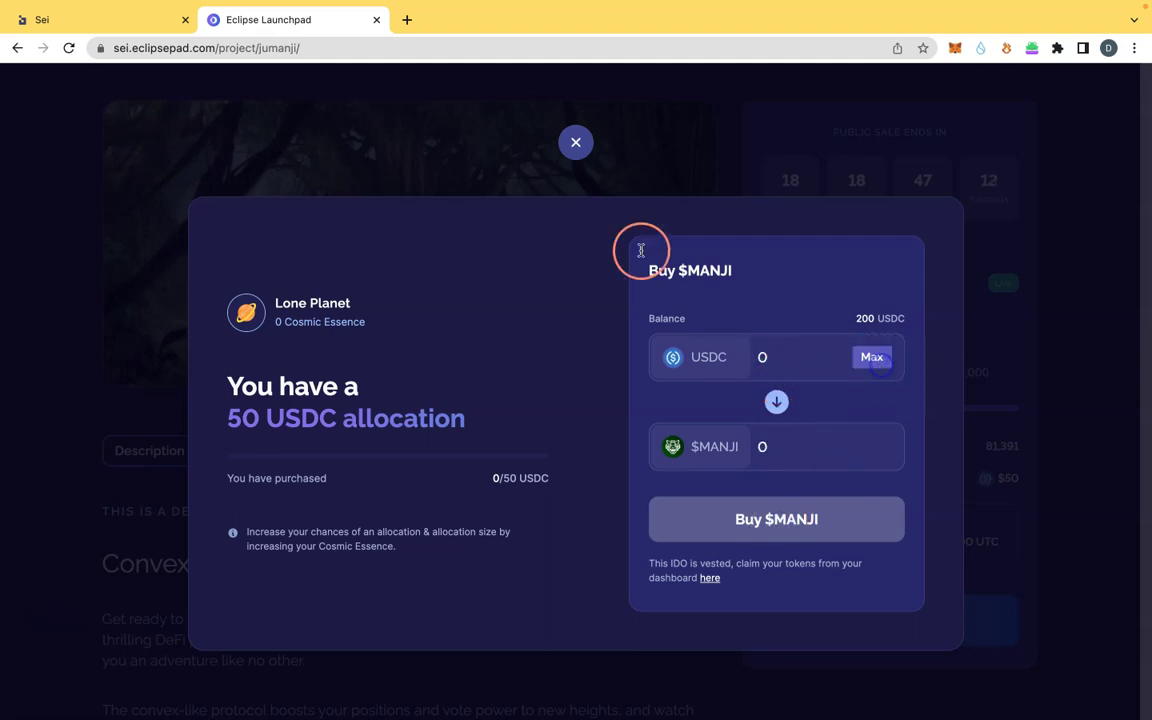
Close the Eclipse Launchpad tab and the Mission 2 dialog
{"action": "left_click", "coordinate": [376, 19]}
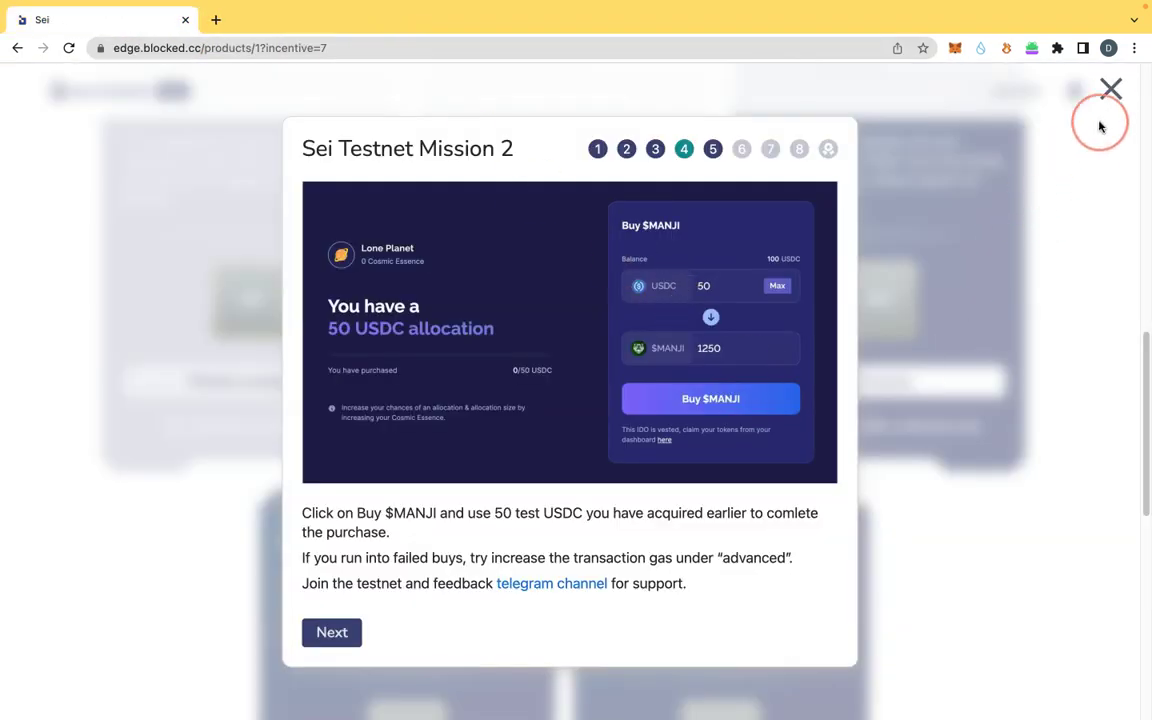
{"action": "left_click", "coordinate": [1110, 90]}
{"action": "scroll", "coordinate": [958, 437], "scroll_direction": "down", "scroll_amount": 1}
{"action": "scroll", "coordinate": [960, 361], "scroll_direction": "down", "scroll_amount": 1}
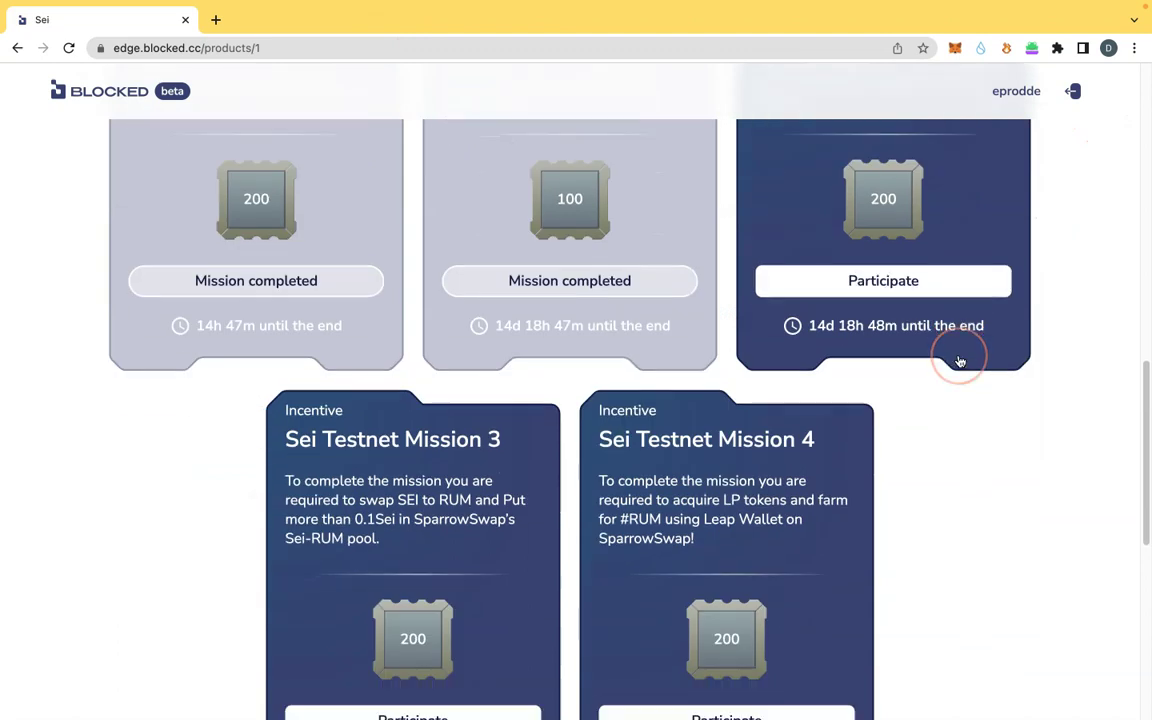
{"action": "scroll", "coordinate": [960, 361], "scroll_direction": "down", "scroll_amount": 2}
Review the Incentives cards: Missions 5 and 1 completed, Missions 2, 3 and 4 open
{"action": "scroll", "coordinate": [960, 361], "scroll_direction": "up", "scroll_amount": 3}
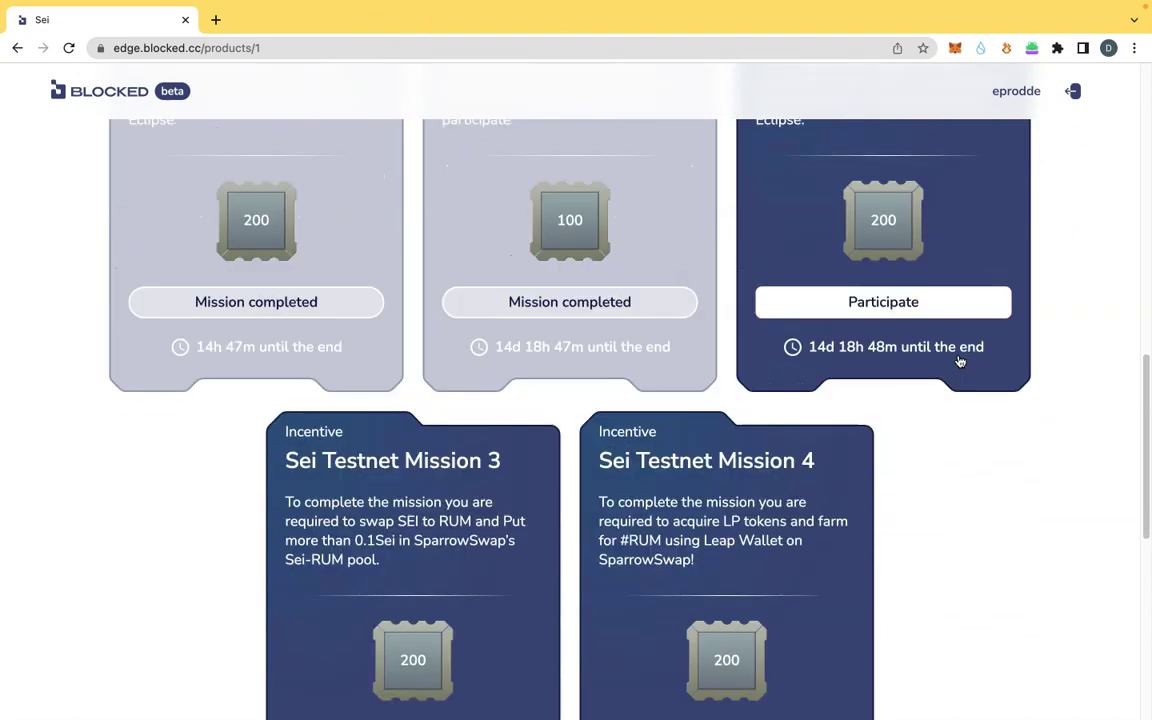
{"action": "scroll", "coordinate": [960, 361], "scroll_direction": "up", "scroll_amount": 2}
{"action": "scroll", "coordinate": [957, 363], "scroll_direction": "down", "scroll_amount": 1}
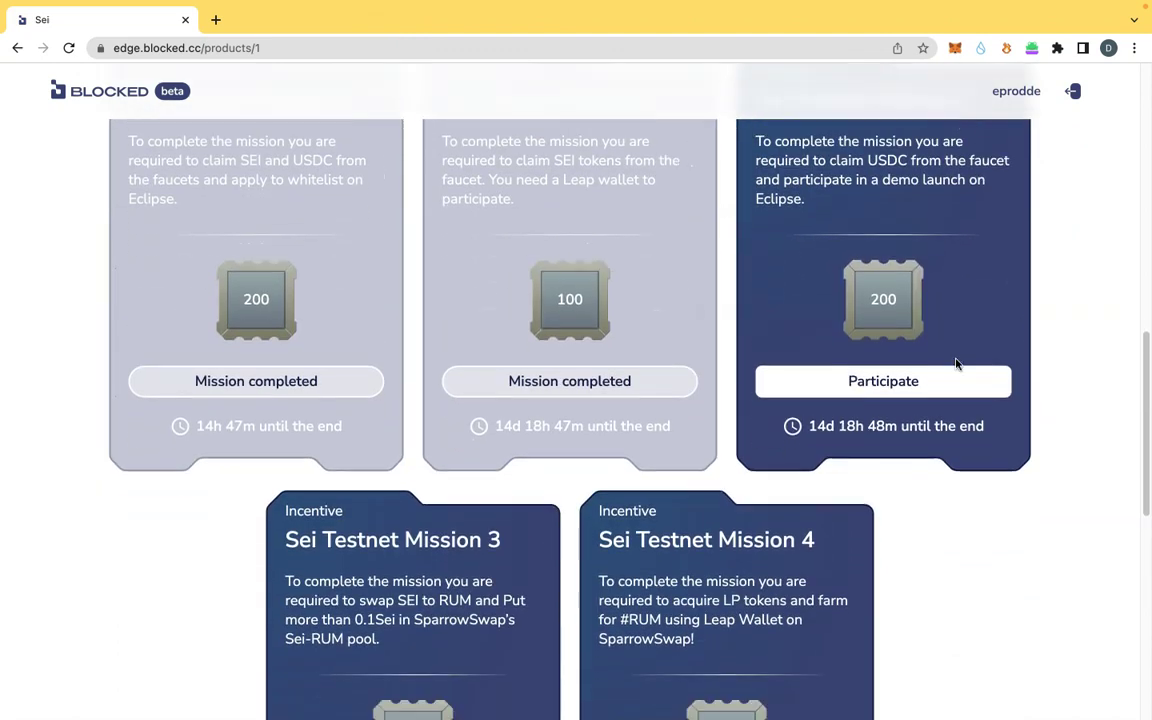
{"action": "scroll", "coordinate": [955, 364], "scroll_direction": "down", "scroll_amount": 1}
{"action": "scroll", "coordinate": [950, 368], "scroll_direction": "down", "scroll_amount": 1}
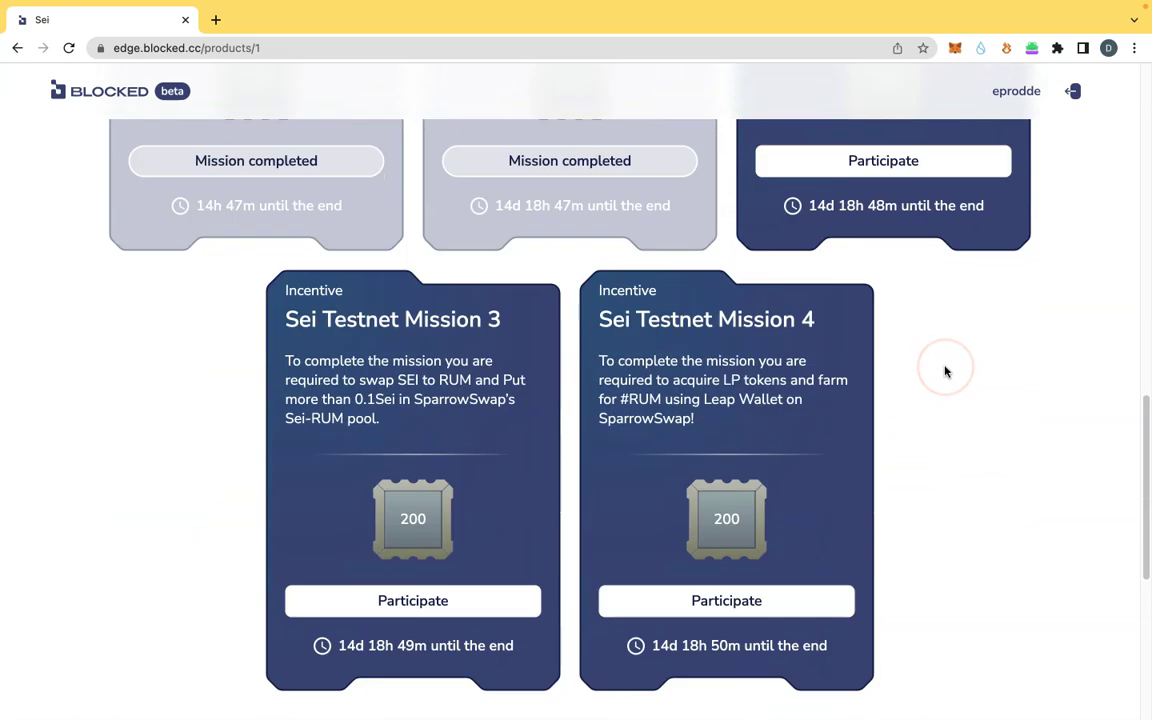
{"action": "scroll", "coordinate": [752, 437], "scroll_direction": "up", "scroll_amount": 1}
{"action": "scroll", "coordinate": [752, 437], "scroll_direction": "up", "scroll_amount": 2}
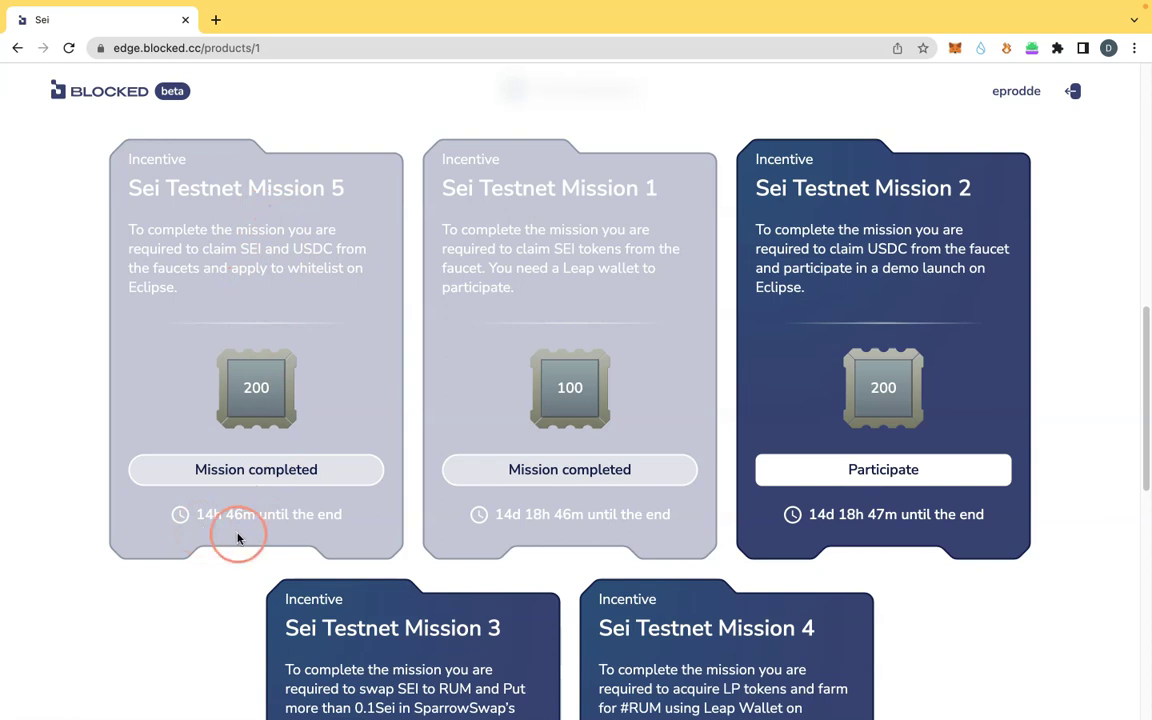
{"action": "scroll", "coordinate": [238, 538], "scroll_direction": "down", "scroll_amount": 1}
{"action": "scroll", "coordinate": [239, 494], "scroll_direction": "up", "scroll_amount": 3}
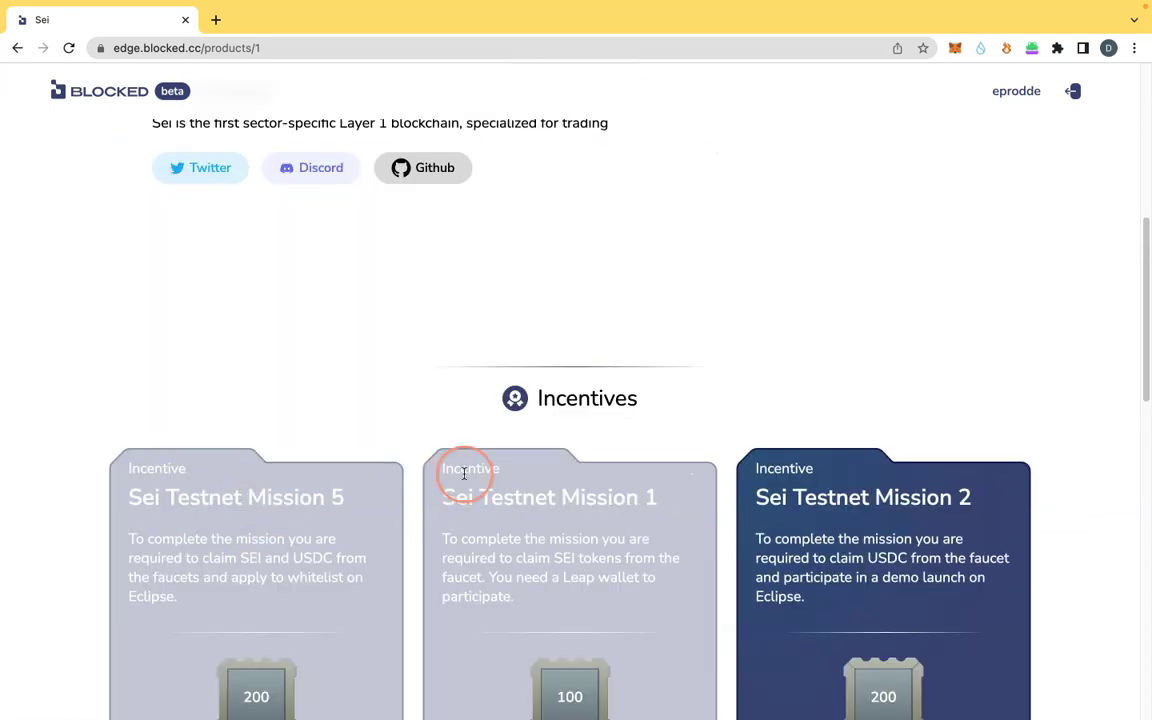
{"action": "scroll", "coordinate": [502, 468], "scroll_direction": "up", "scroll_amount": 3}
{"action": "scroll", "coordinate": [504, 487], "scroll_direction": "down", "scroll_amount": 3}
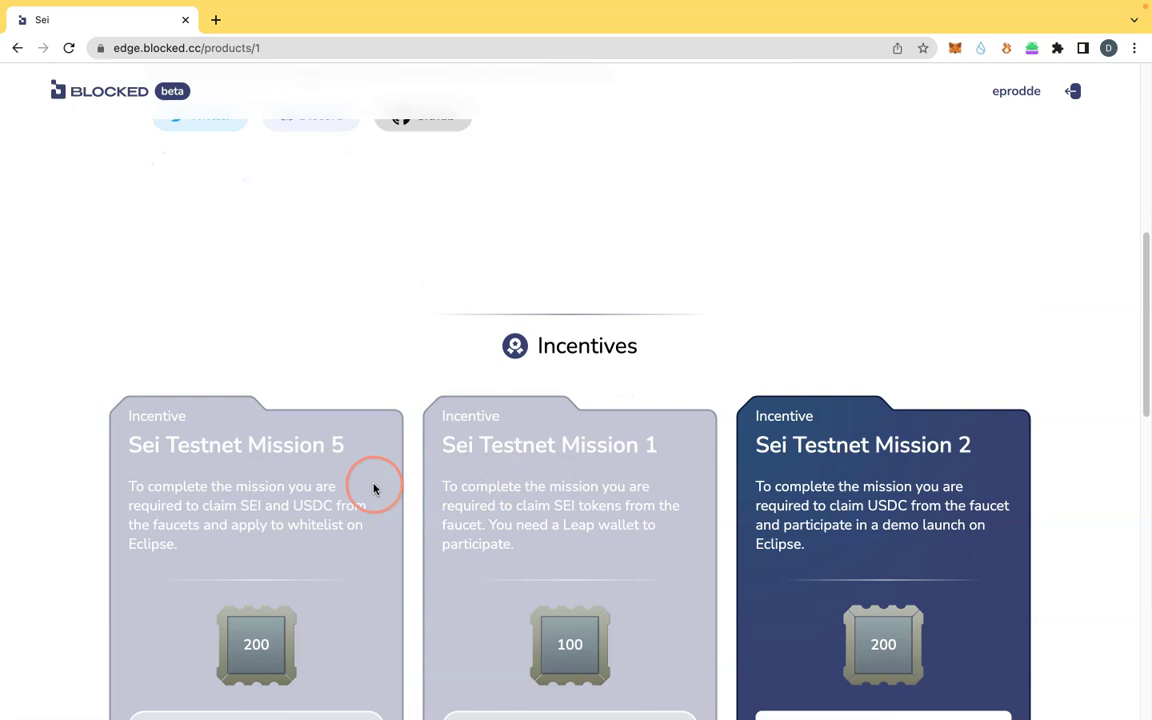